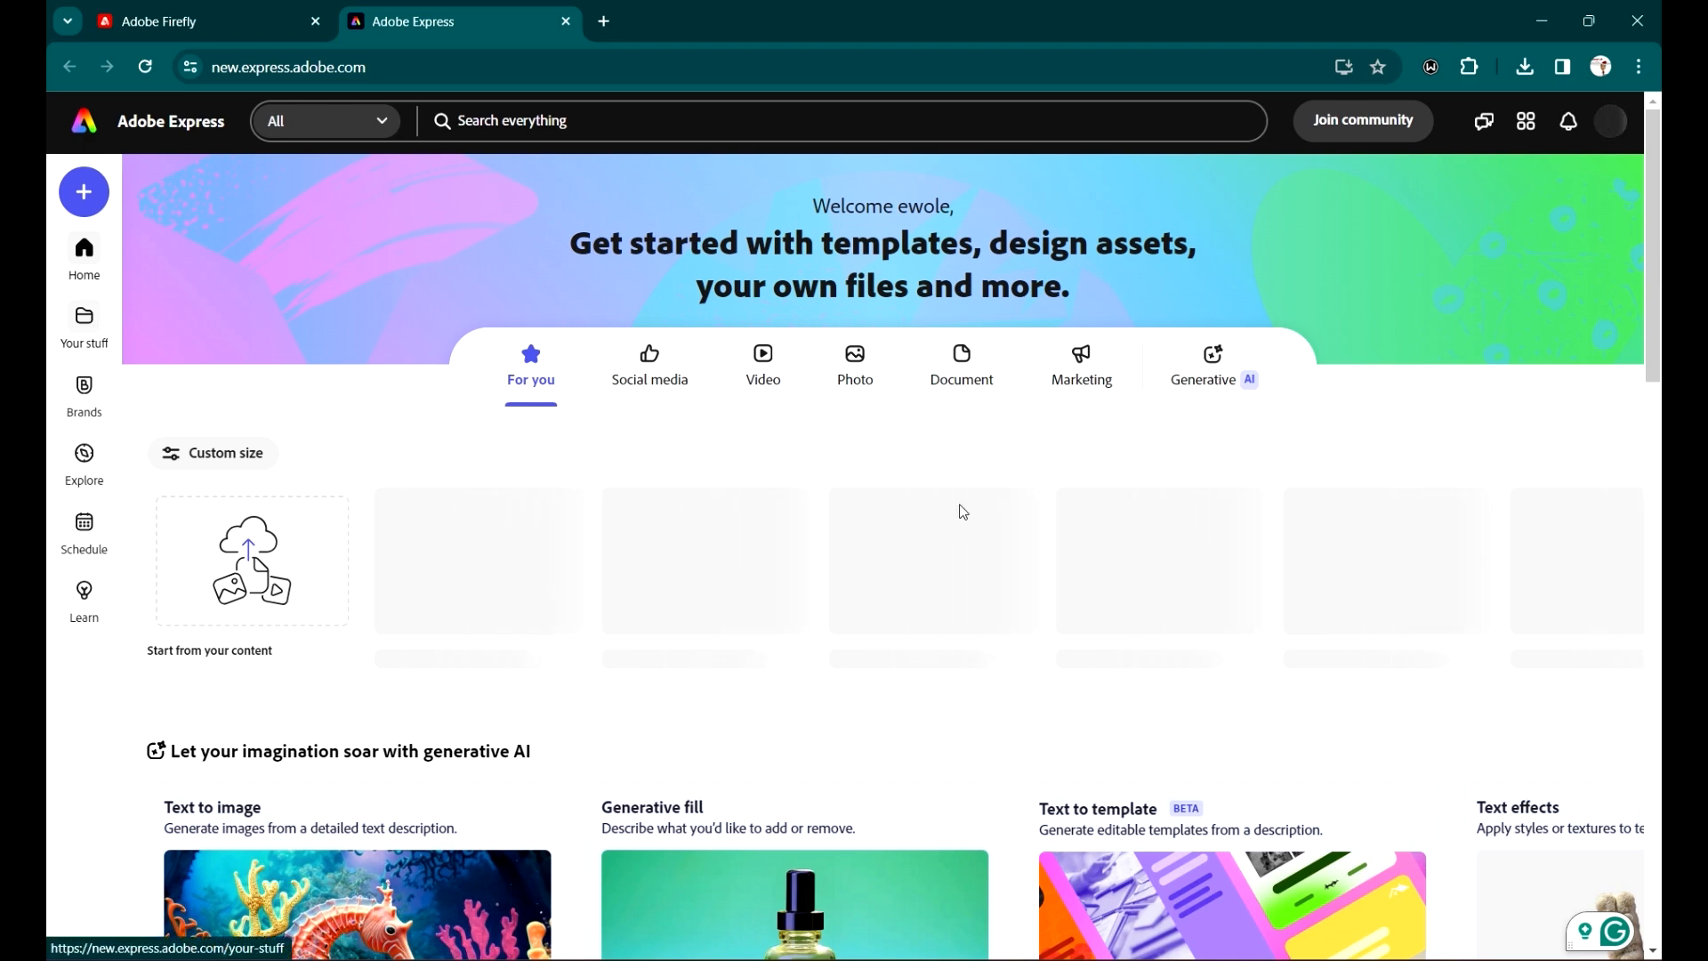
Step: Start a new Text effects project from the generative AI options on the home page
{"action": "scroll", "coordinate": [373, 525], "scroll_direction": "down", "scroll_amount": 5}
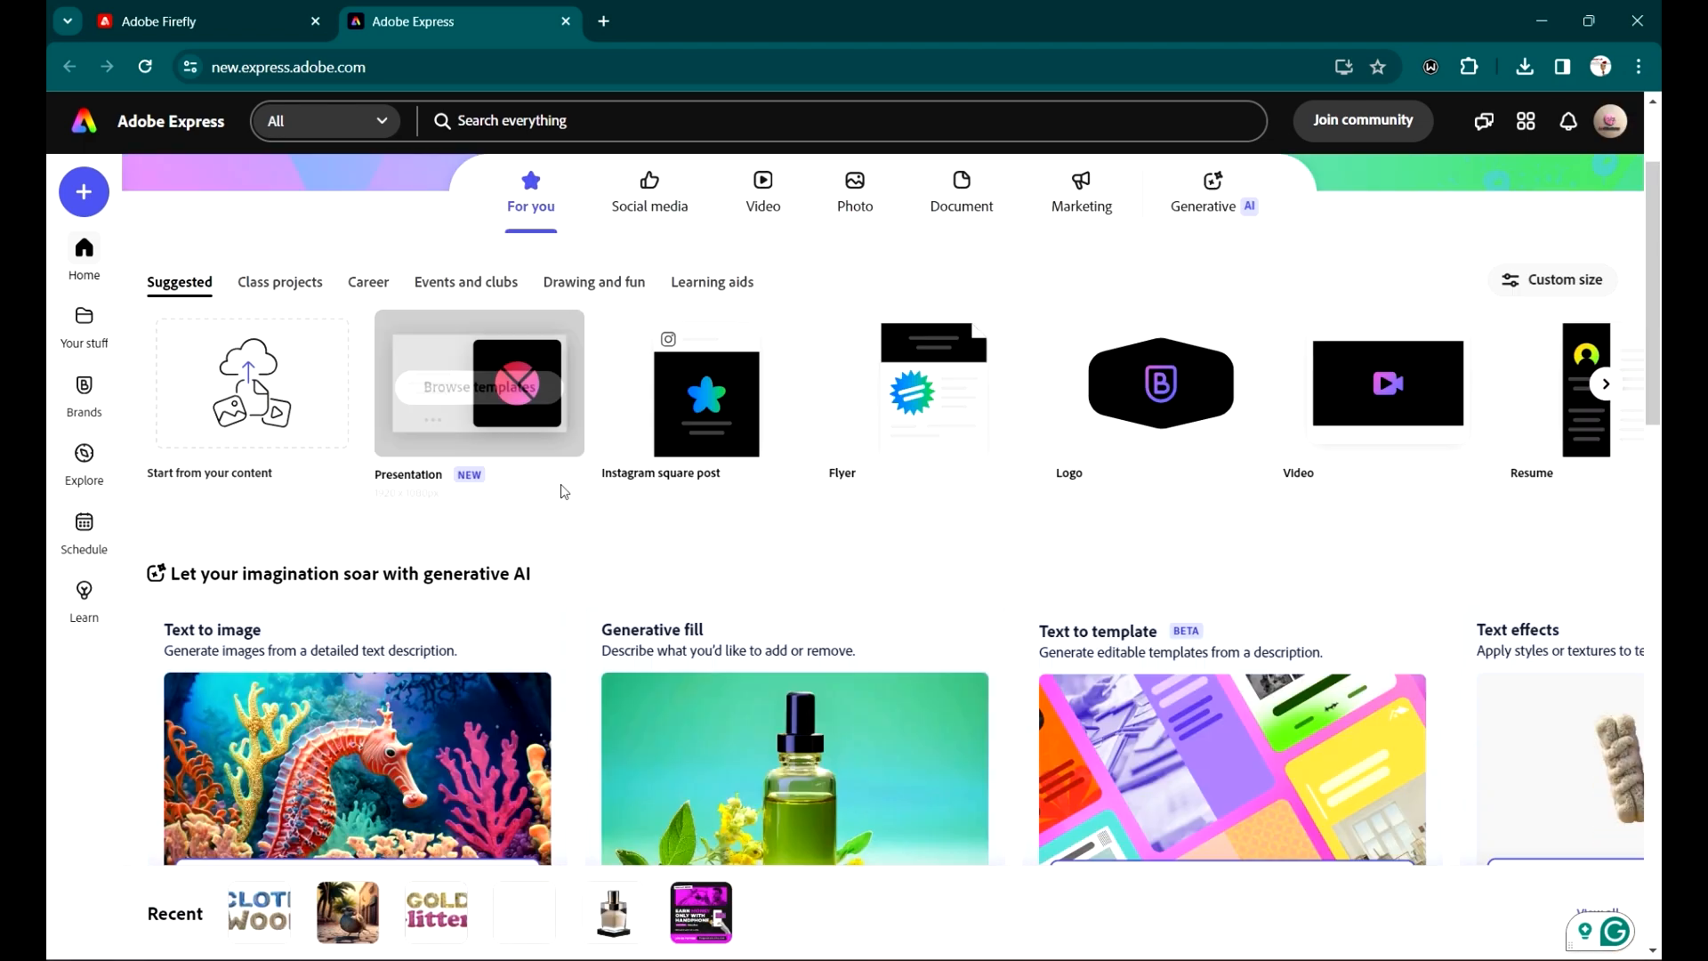
{"action": "left_click", "coordinate": [1619, 565]}
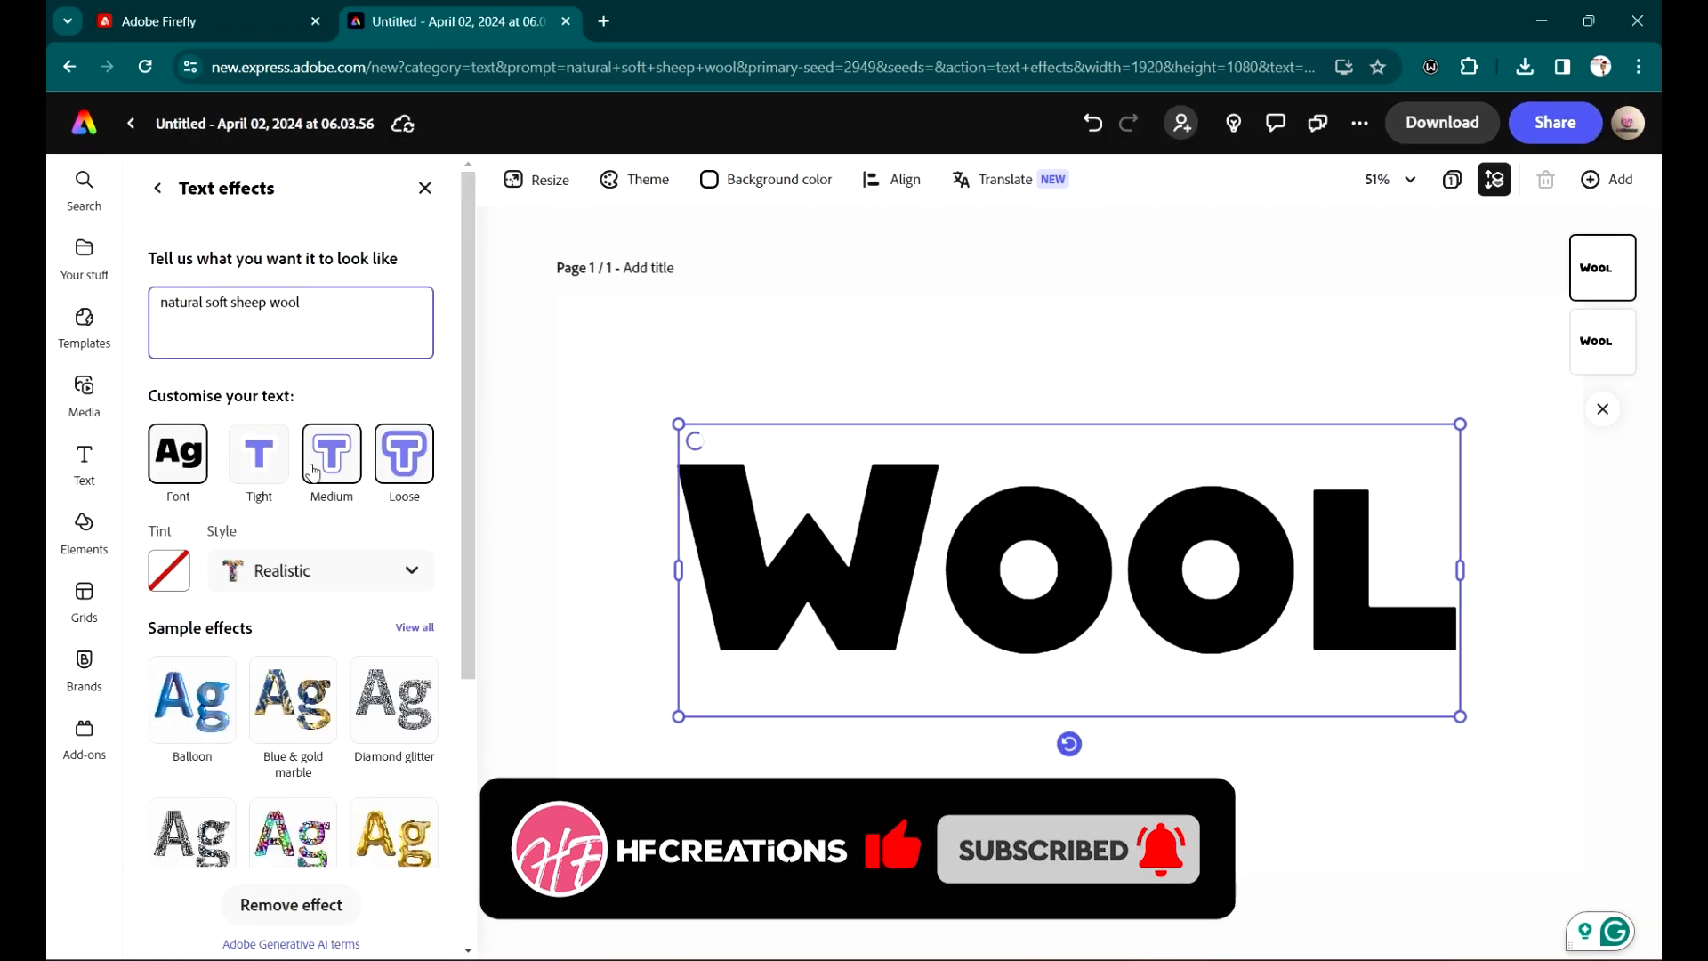
Step: Delete the WOOL text objects so that the page is empty
{"action": "left_click", "coordinate": [904, 347]}
{"action": "left_click", "coordinate": [1082, 646]}
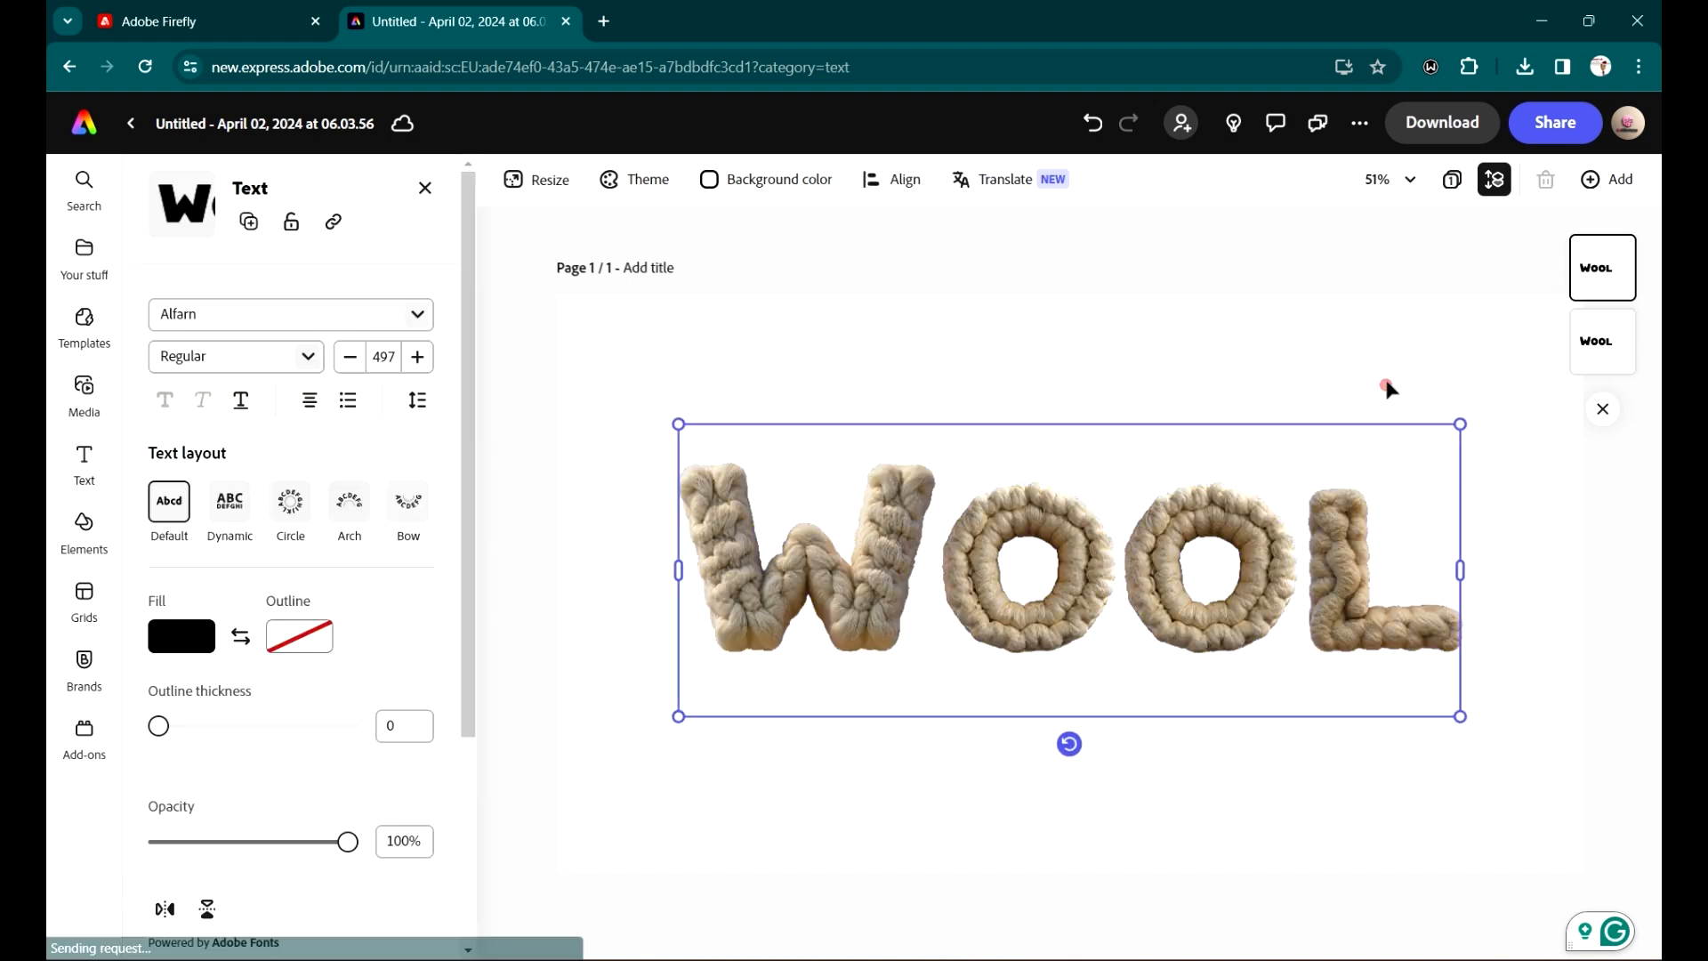
{"action": "double_click", "coordinate": [1394, 418]}
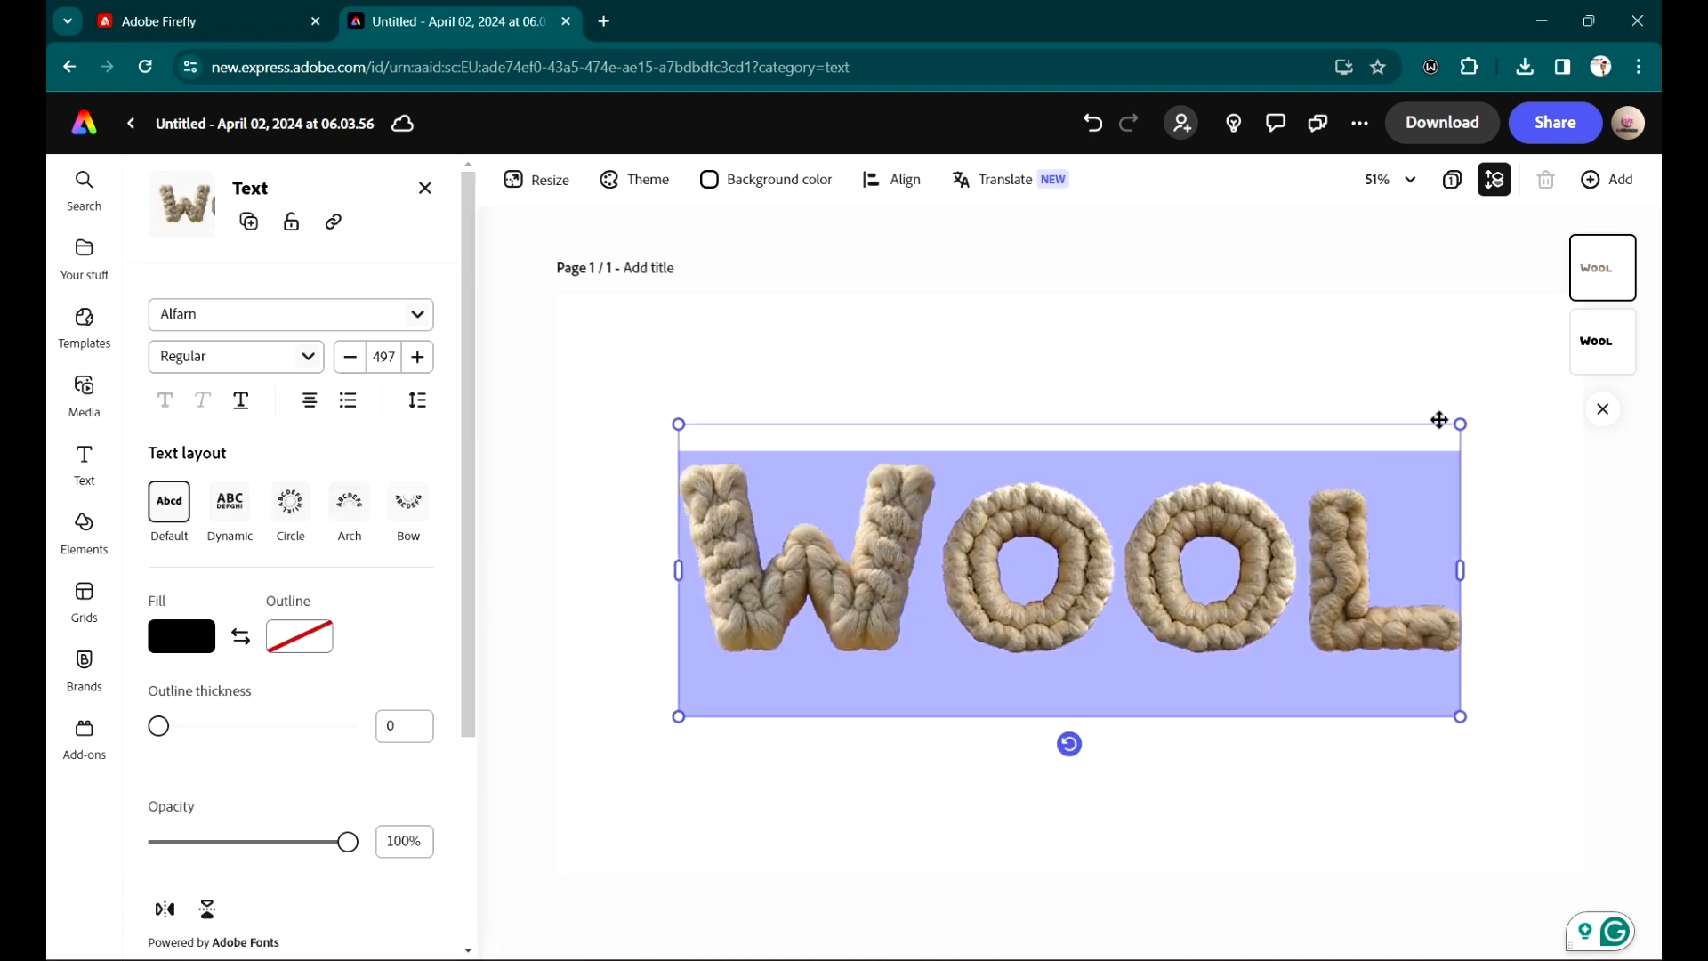
{"action": "left_click", "coordinate": [1440, 421]}
{"action": "left_click", "coordinate": [1005, 531]}
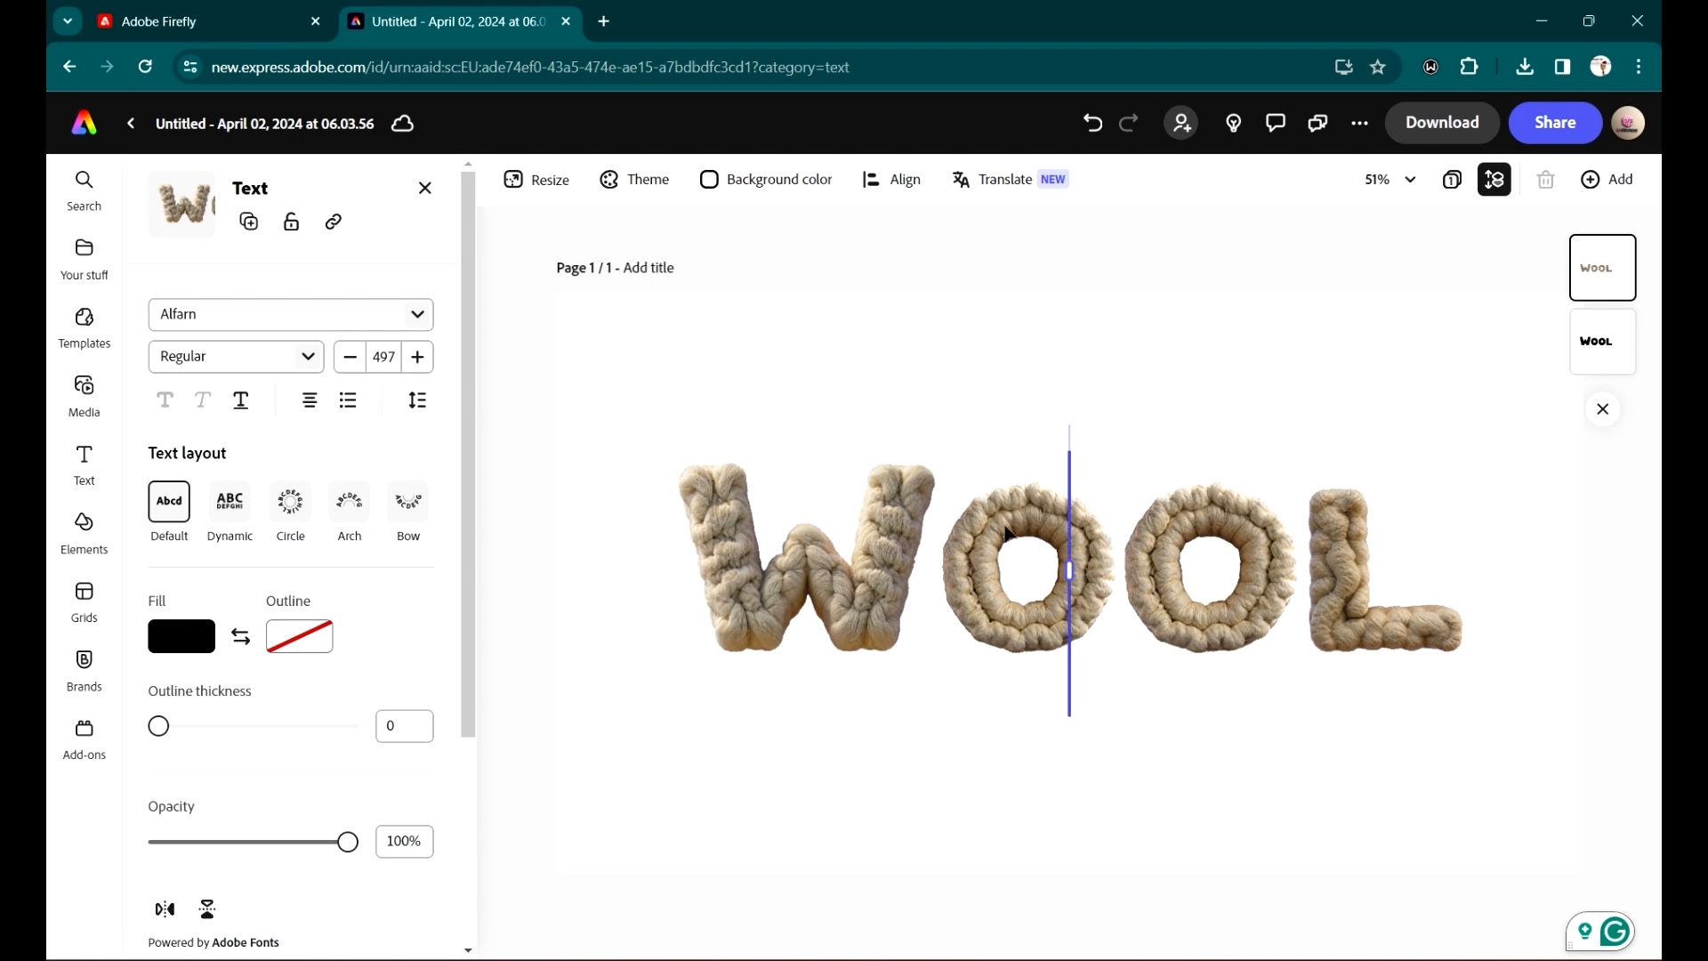
{"action": "key", "text": "Escape"}
{"action": "left_click", "coordinate": [685, 431]}
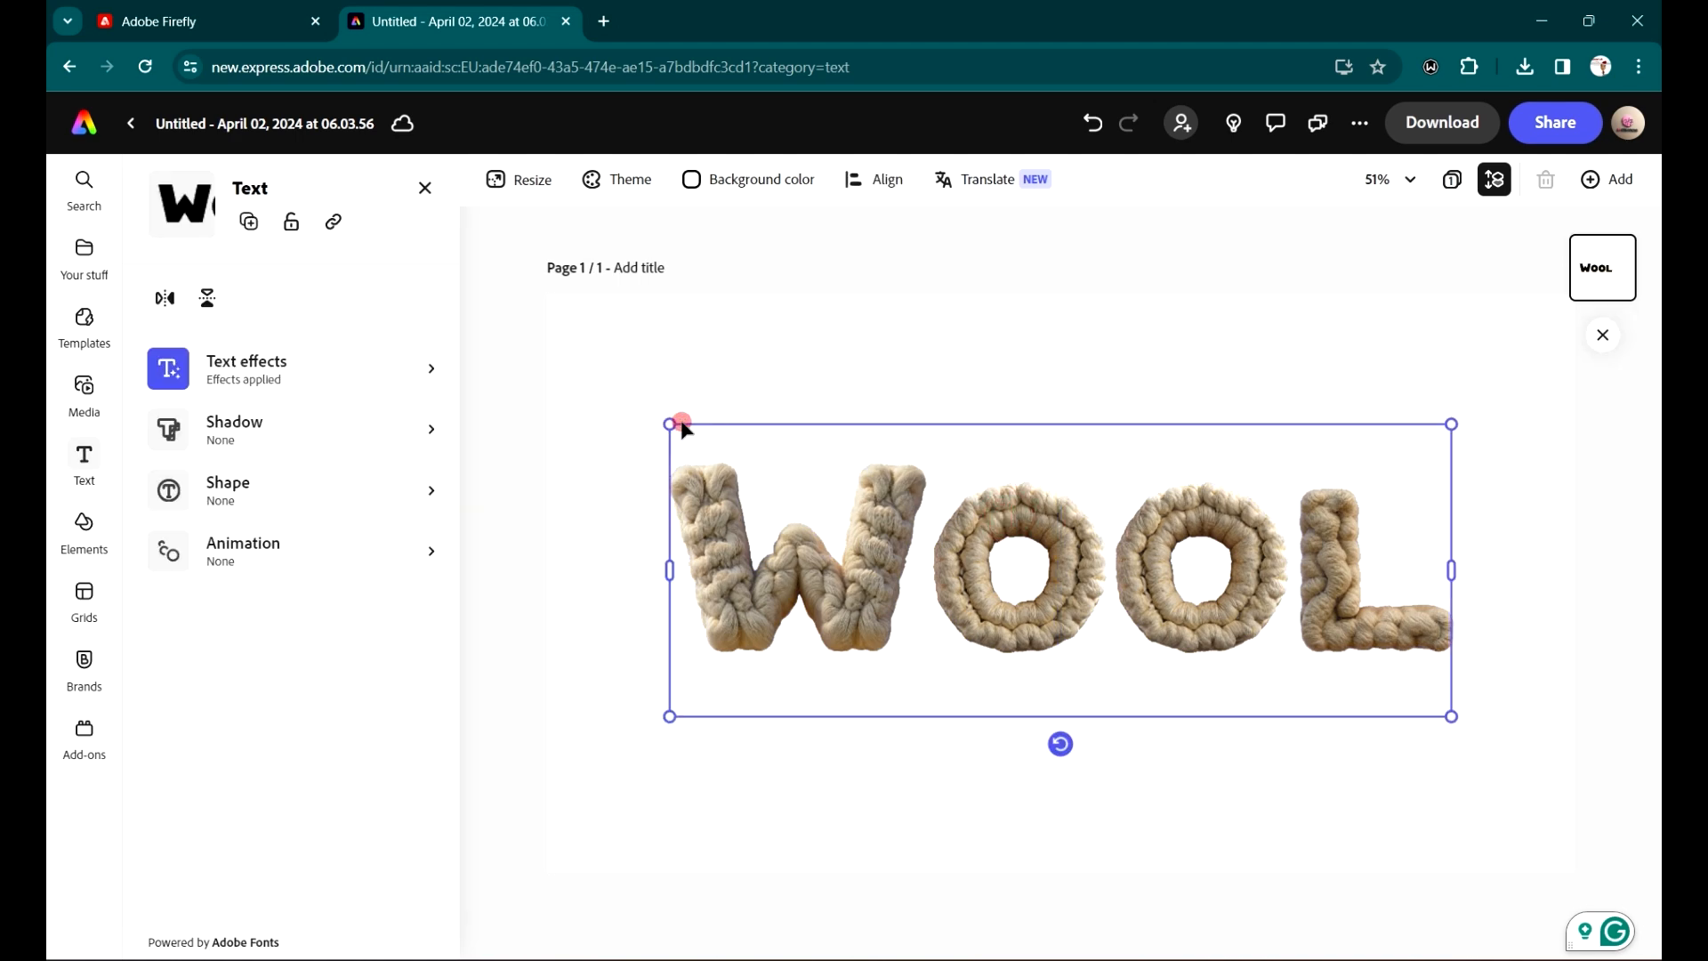
{"action": "key", "text": "Delete"}
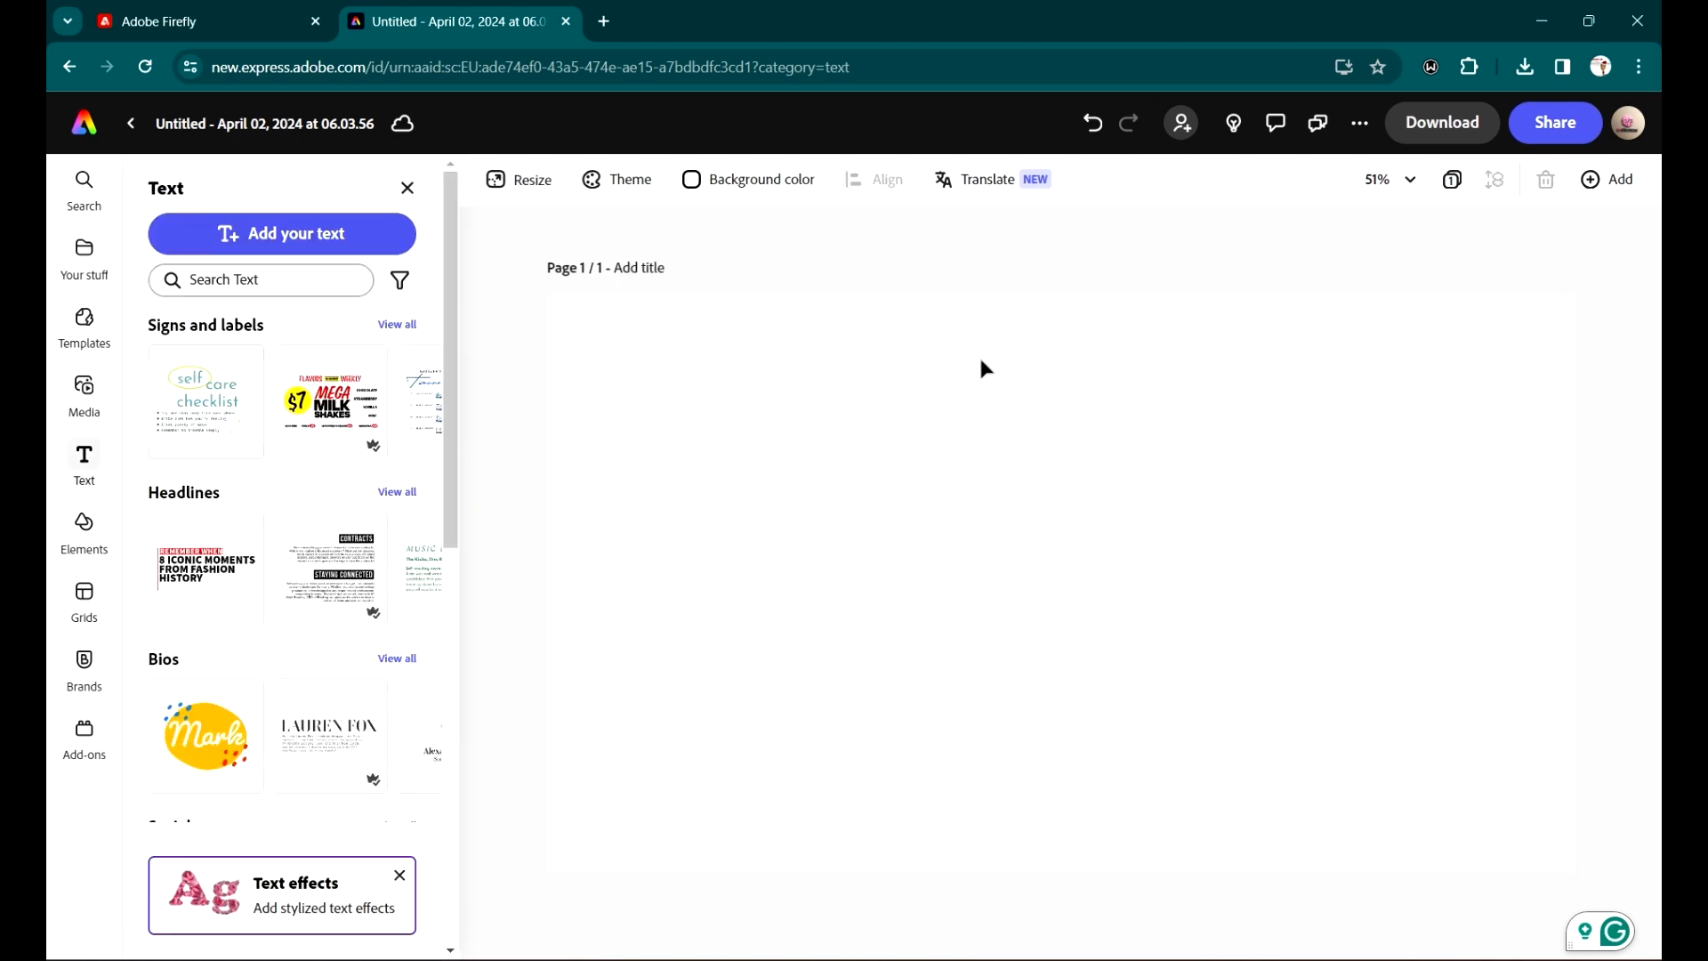
Step: Add a new text object reading "GLITTER" to the page
{"action": "left_click", "coordinate": [303, 234]}
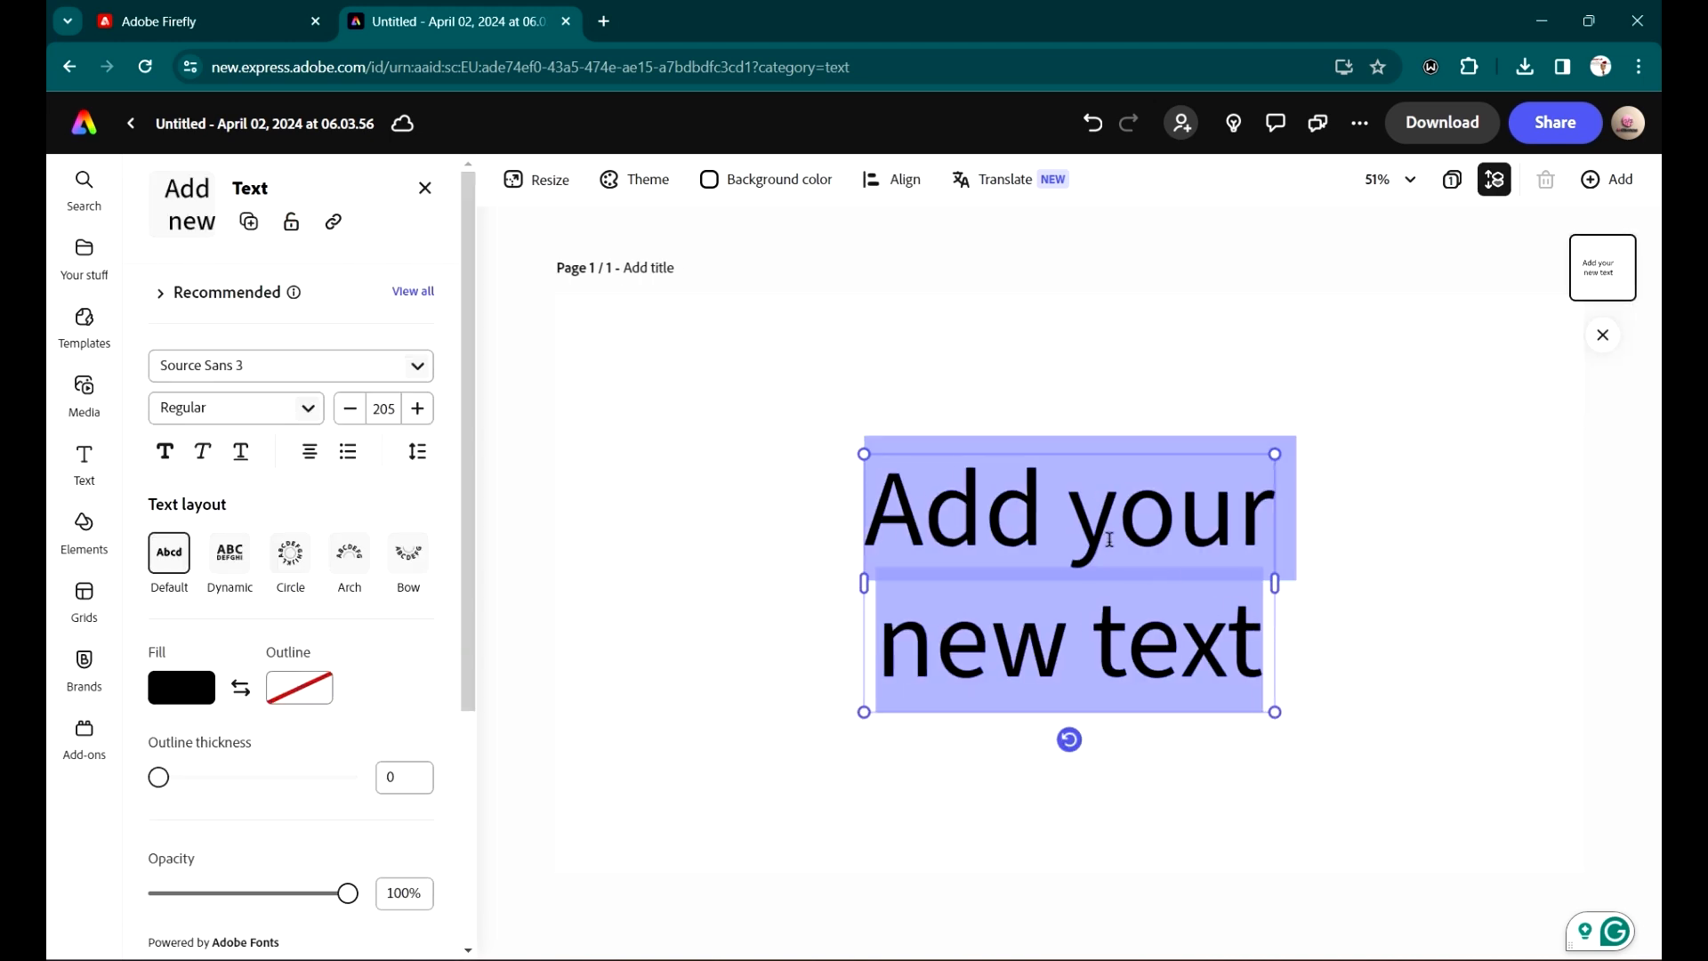
{"action": "type", "text": "GLITT"}
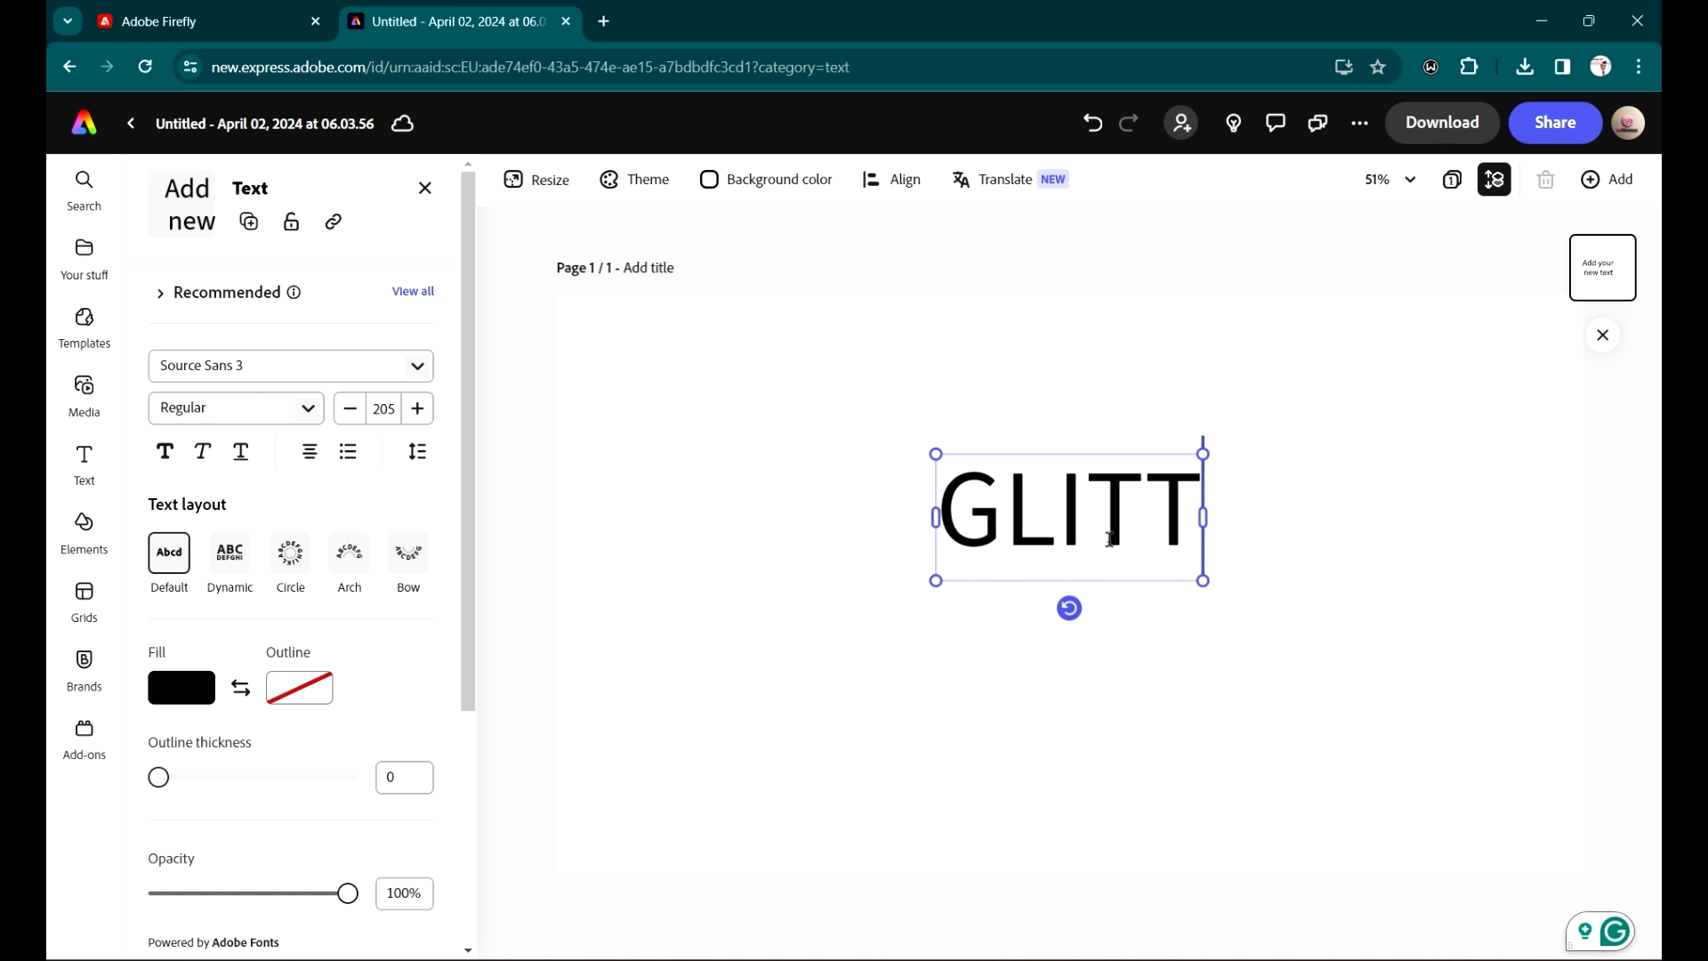
{"action": "type", "text": "ER"}
{"action": "left_click", "coordinate": [1318, 674]}
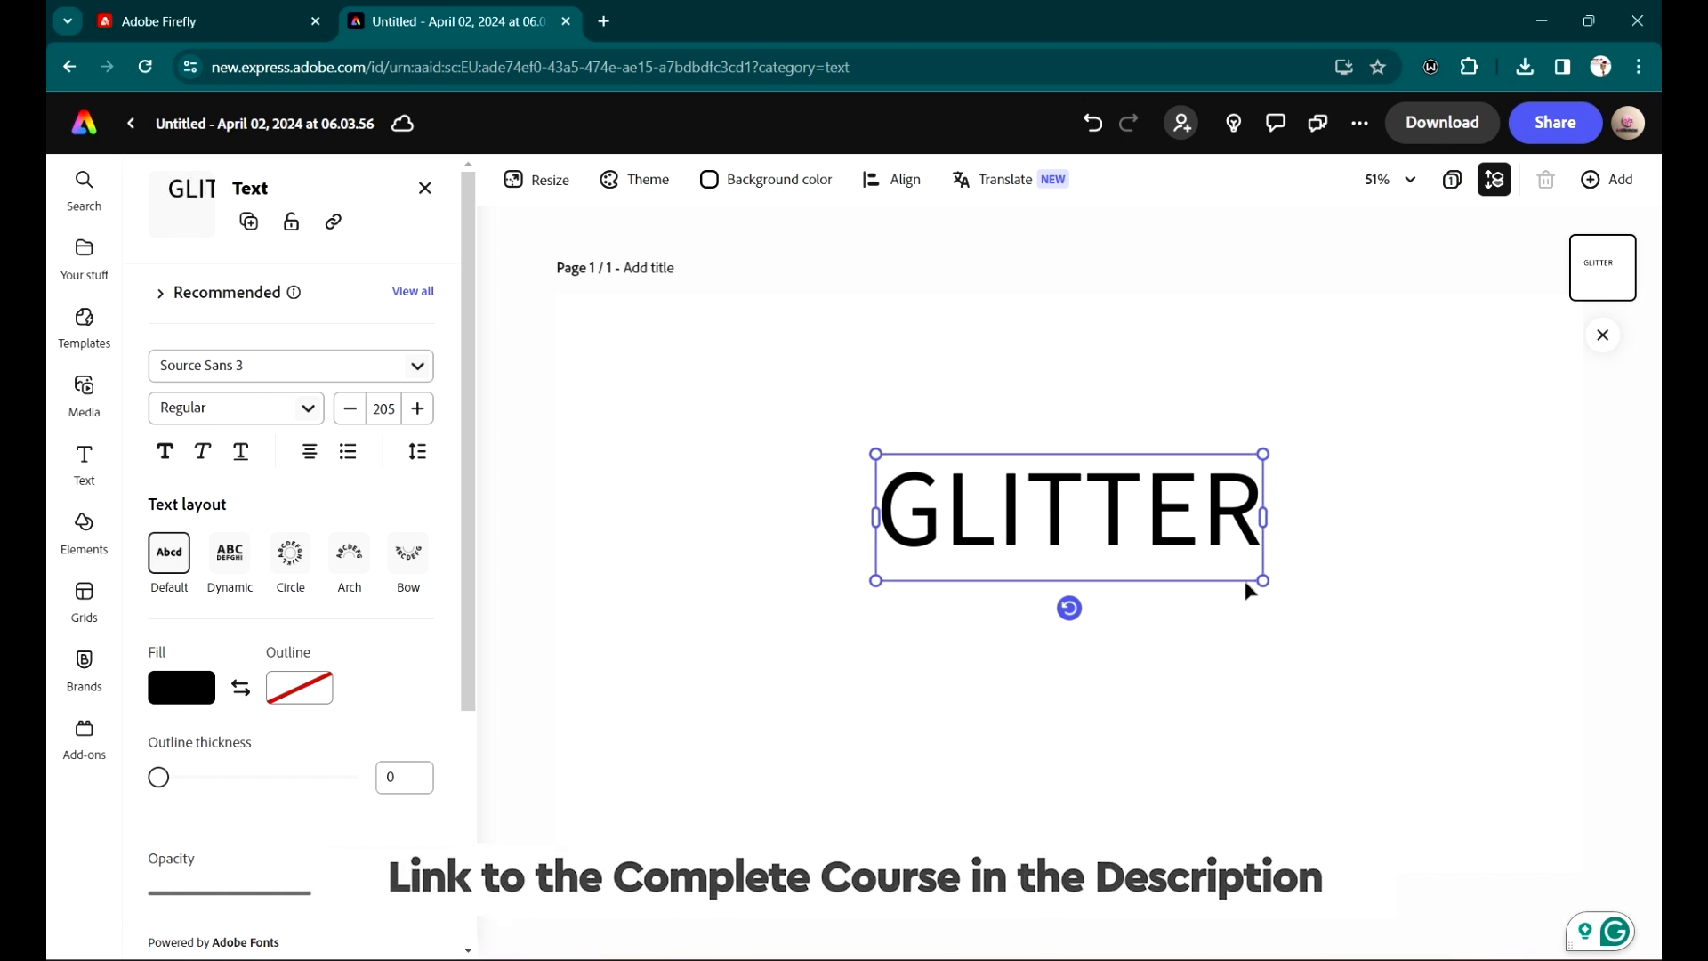
Step: Extend the text to read "GLITTERS" and move it down into the lower half of the page
{"action": "left_click", "coordinate": [1221, 510]}
{"action": "left_click", "coordinate": [1245, 648]}
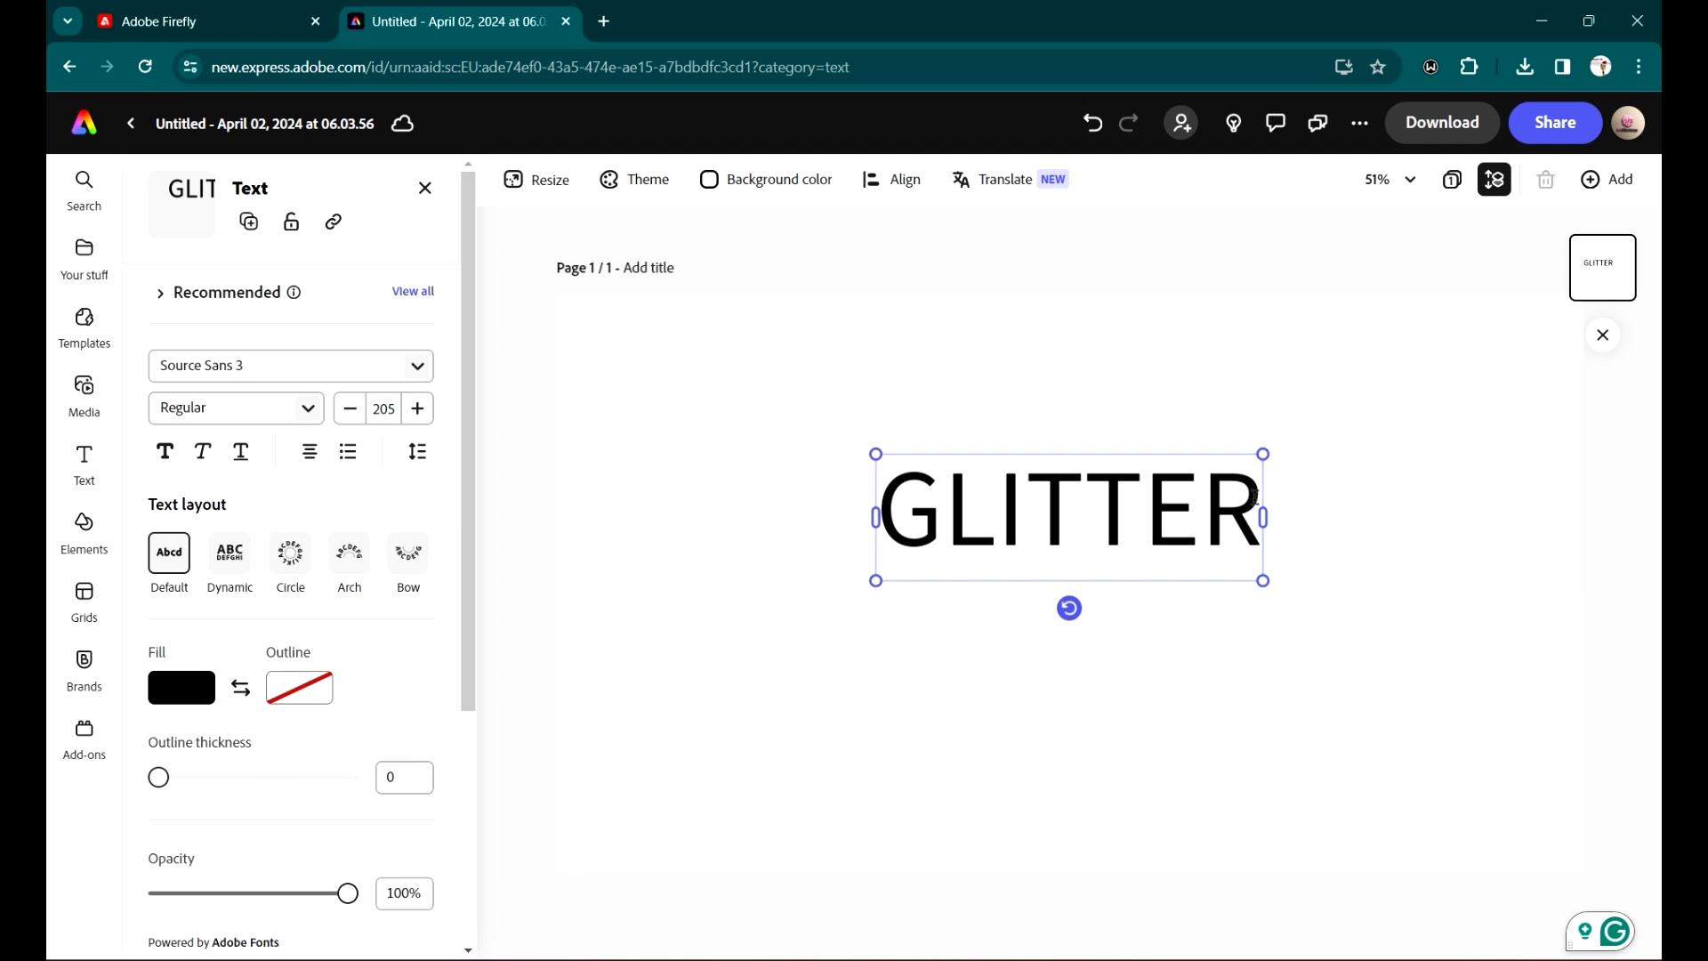
{"action": "type", "text": "S"}
{"action": "left_click", "coordinate": [1434, 667]}
{"action": "left_click", "coordinate": [1201, 539]}
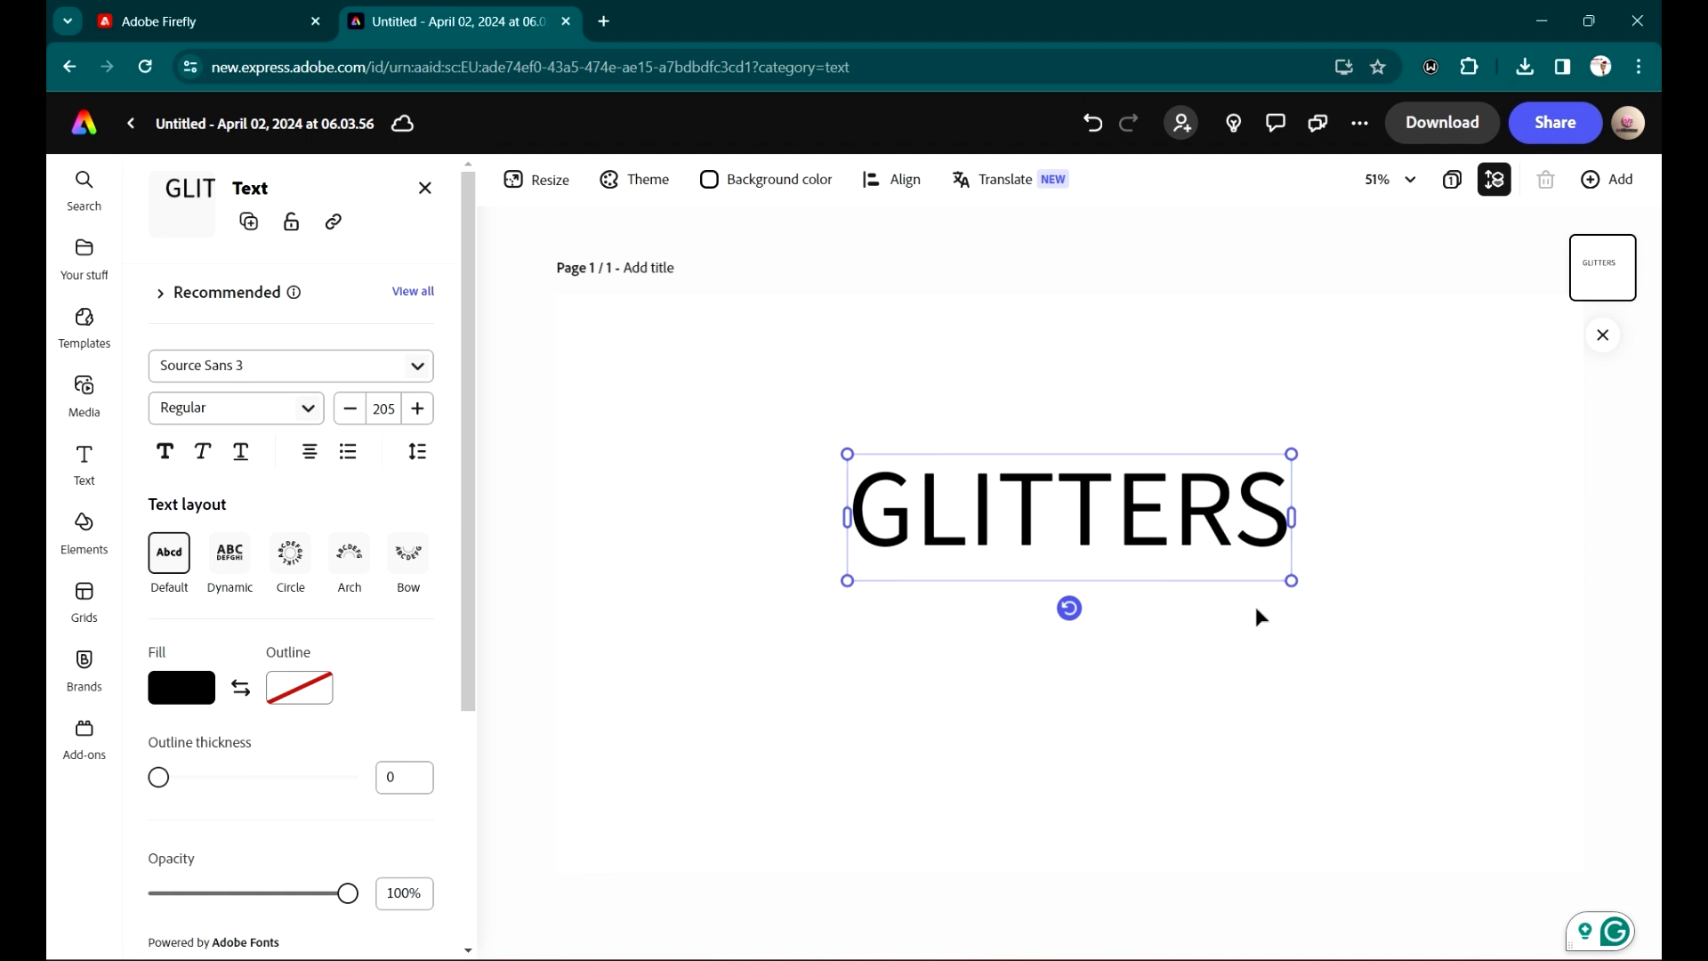
{"action": "left_click_drag", "start_coordinate": [1246, 579], "coordinate": [1263, 721]}
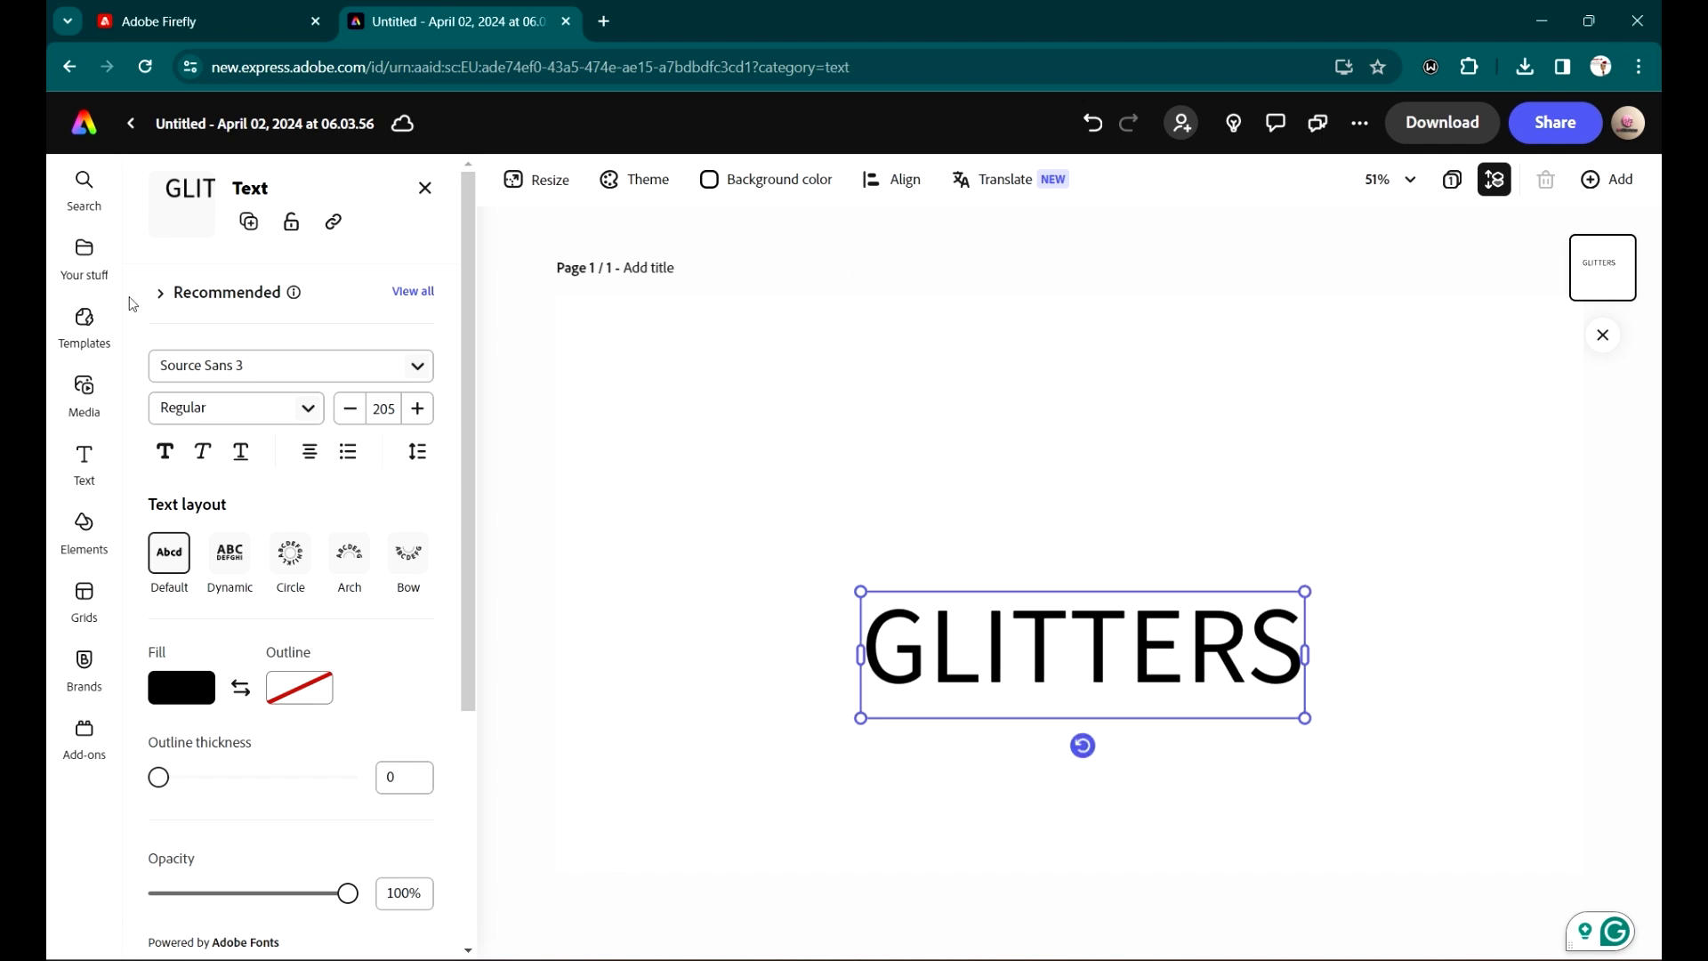
Step: Add a second text object reading "GOLD" and move it up, leaving a gap above GLITTERS
{"action": "left_click", "coordinate": [1050, 424]}
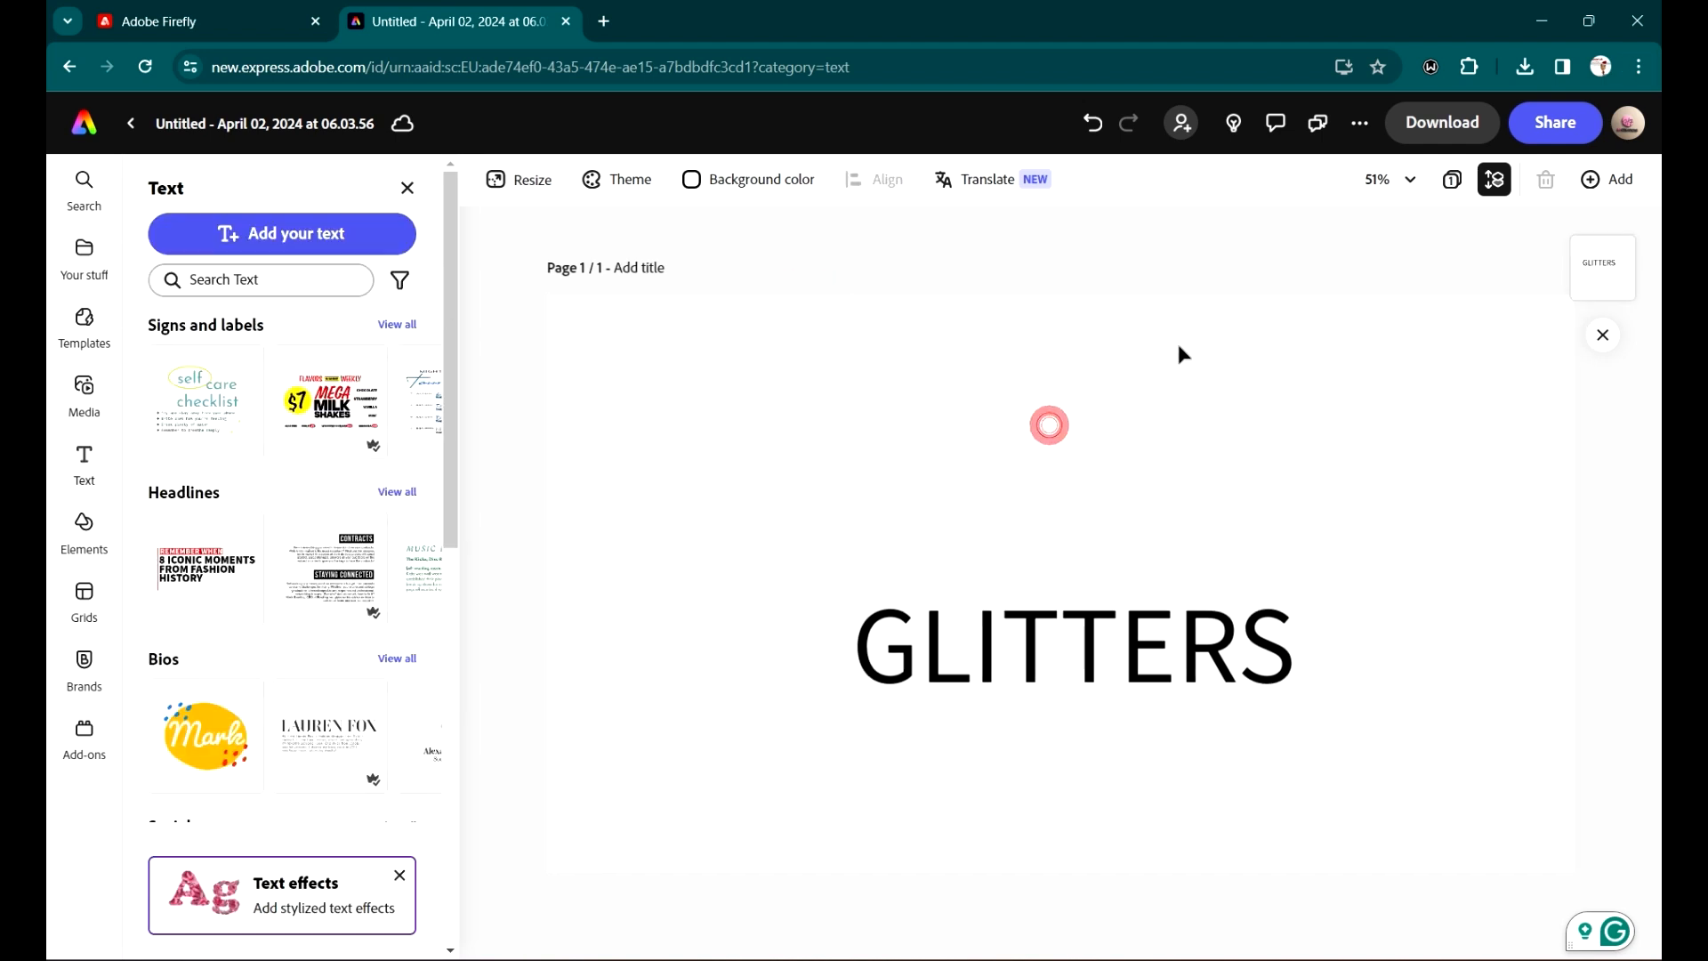
{"action": "left_click", "coordinate": [297, 233]}
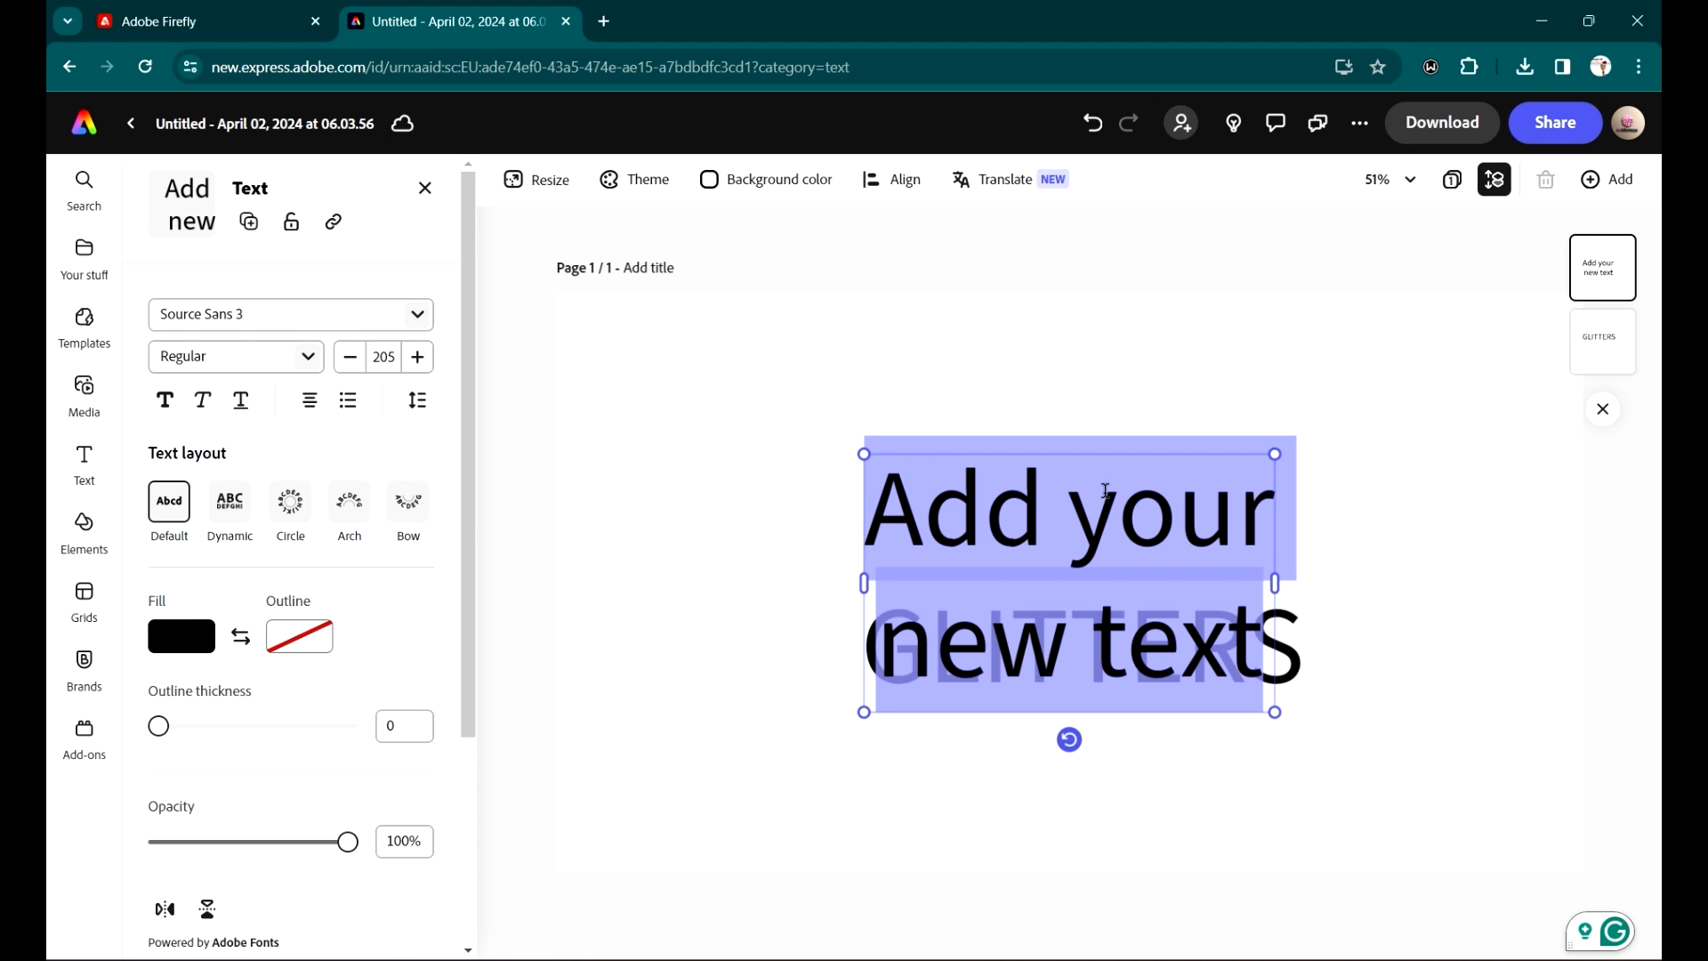
{"action": "type", "text": "GOLD"}
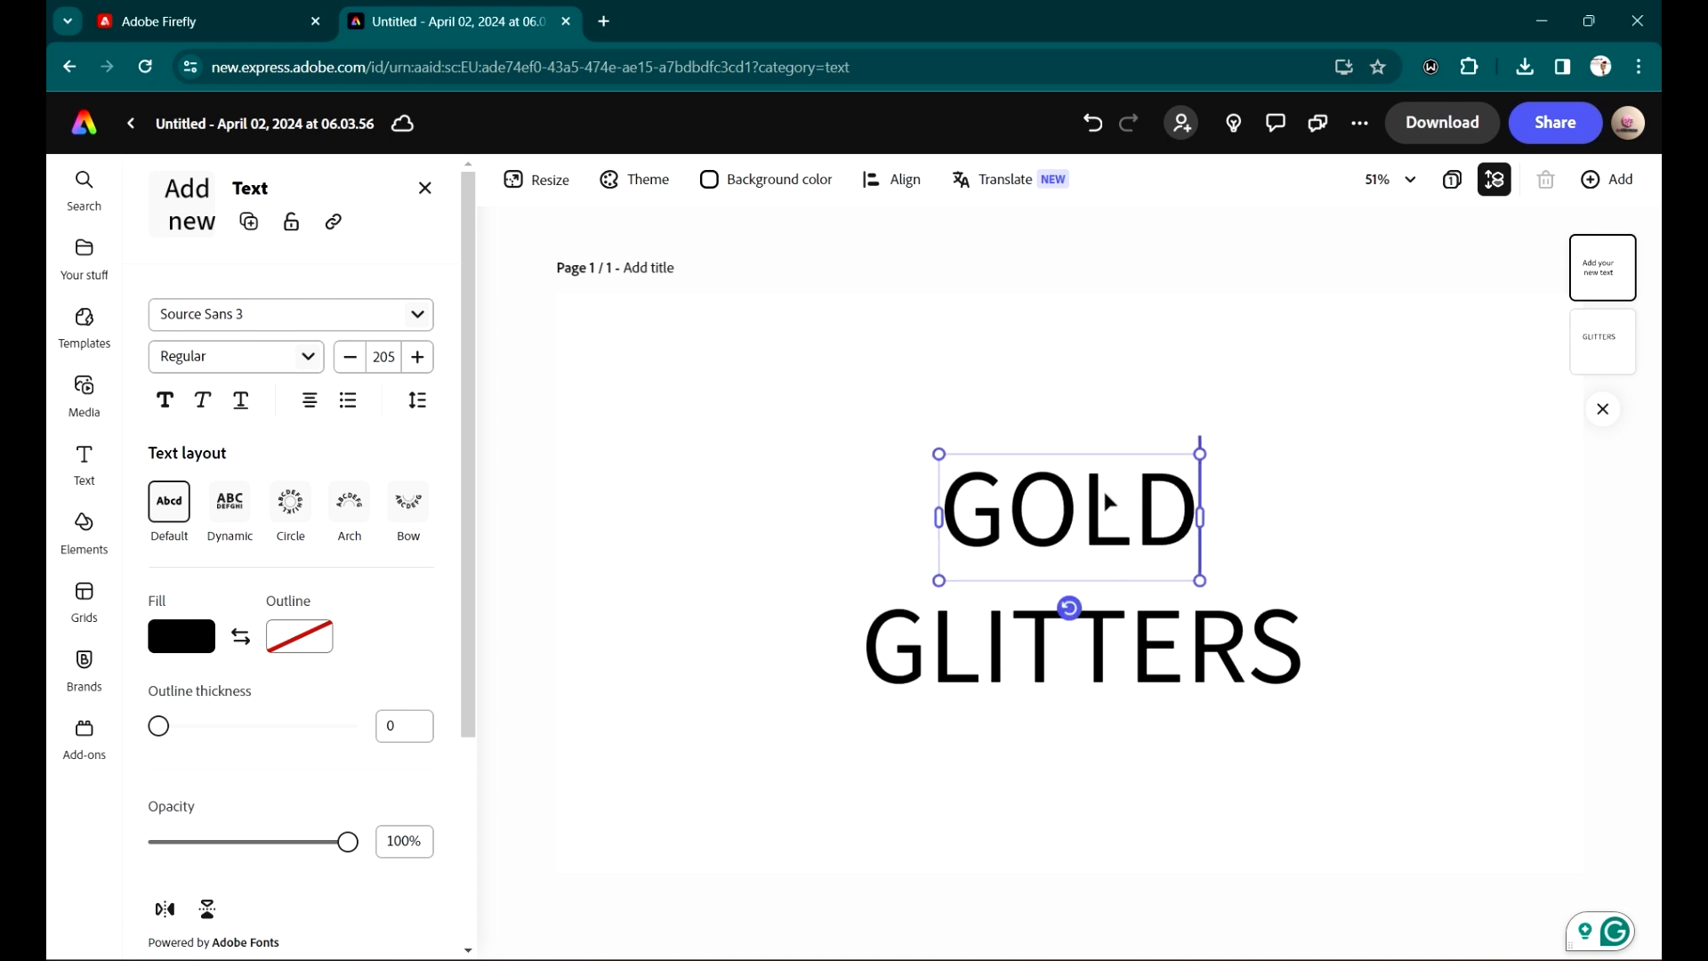
{"action": "left_click", "coordinate": [999, 336]}
{"action": "left_click", "coordinate": [1212, 367]}
{"action": "left_click", "coordinate": [1132, 499]}
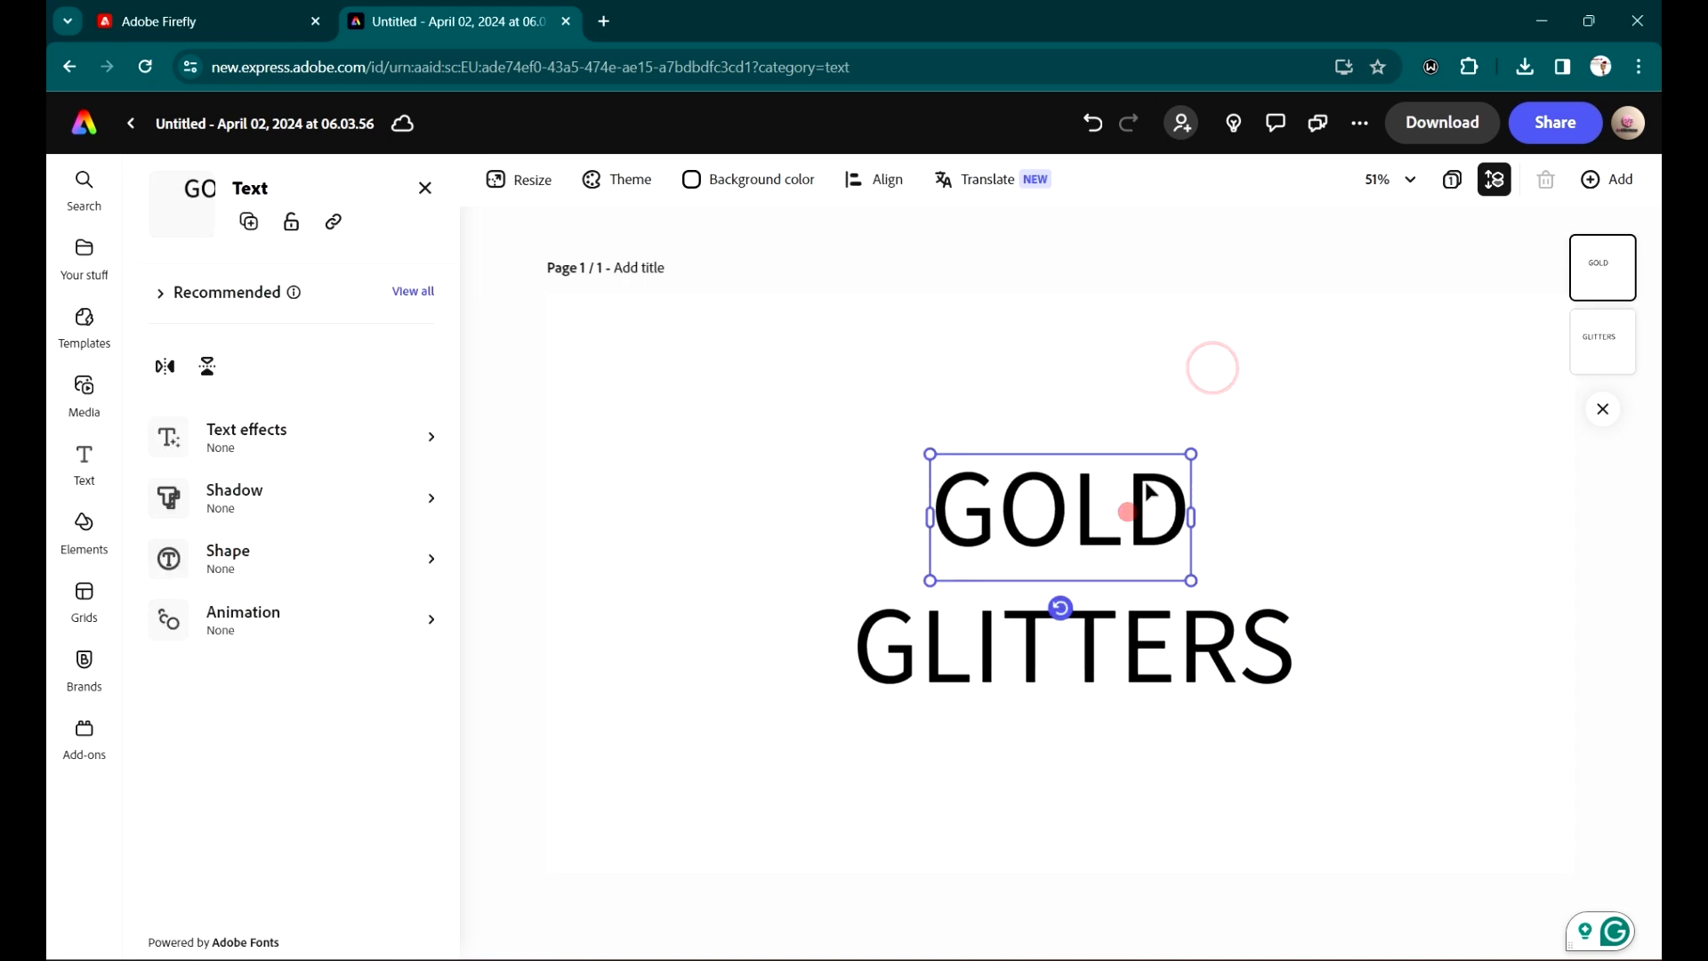
{"action": "left_click_drag", "start_coordinate": [1146, 455], "coordinate": [1142, 372]}
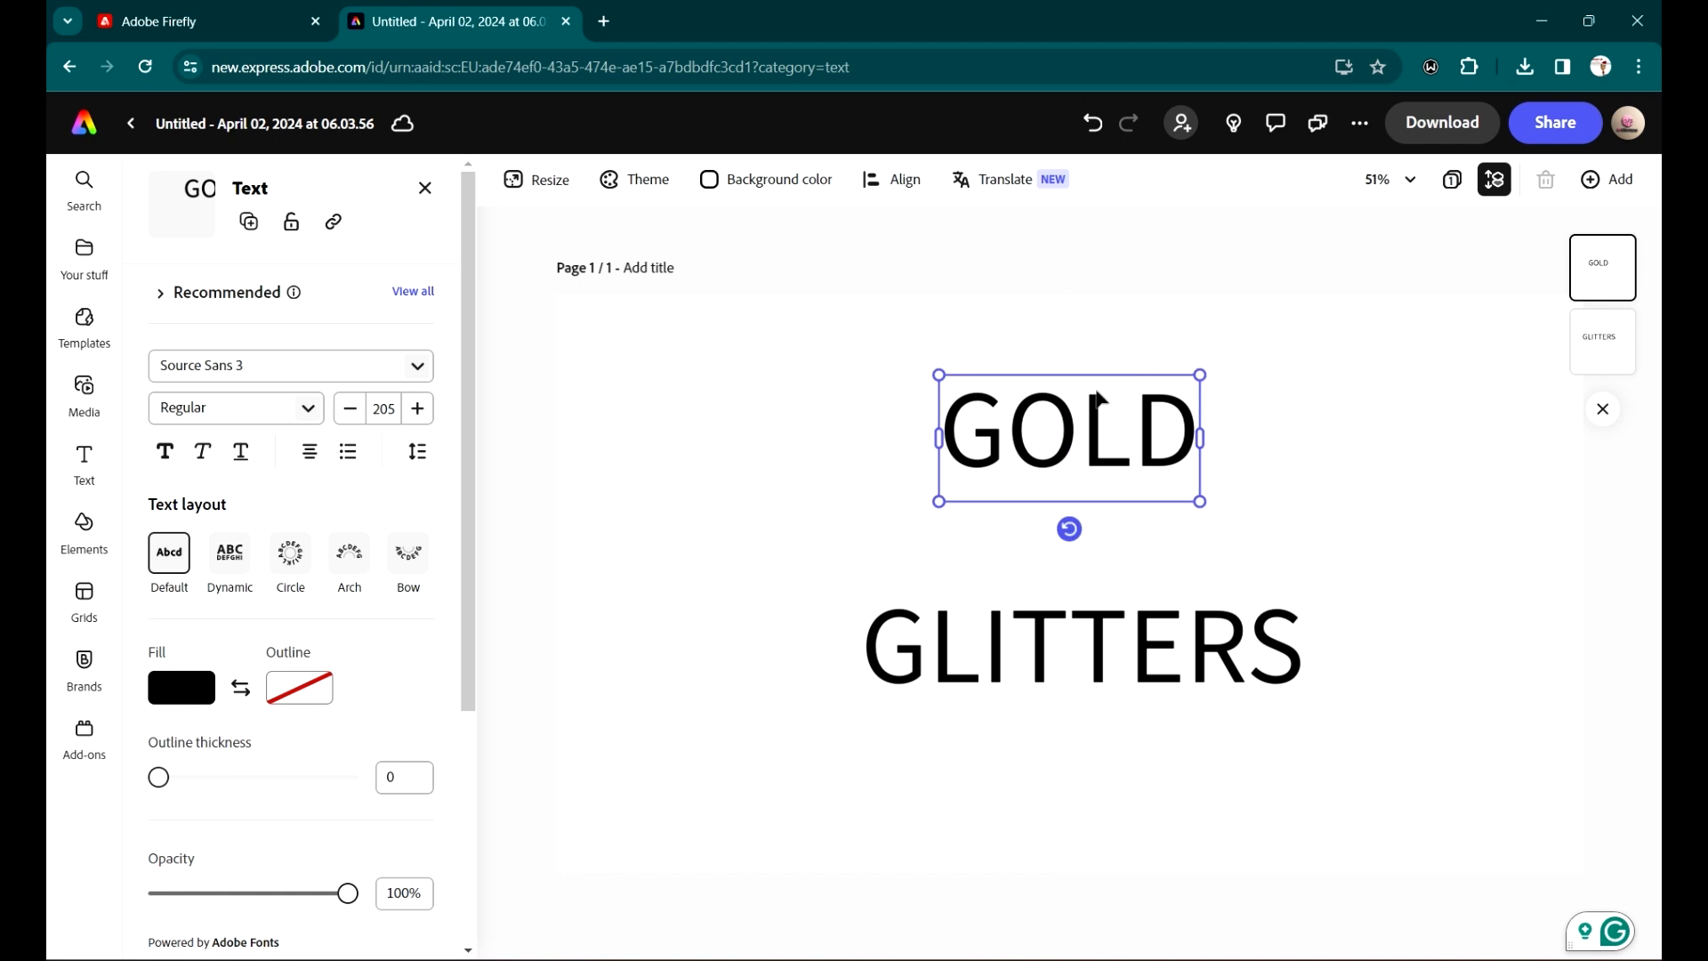
Step: Set the font of the GOLD text to Alfarn Regular
{"action": "left_click", "coordinate": [417, 368]}
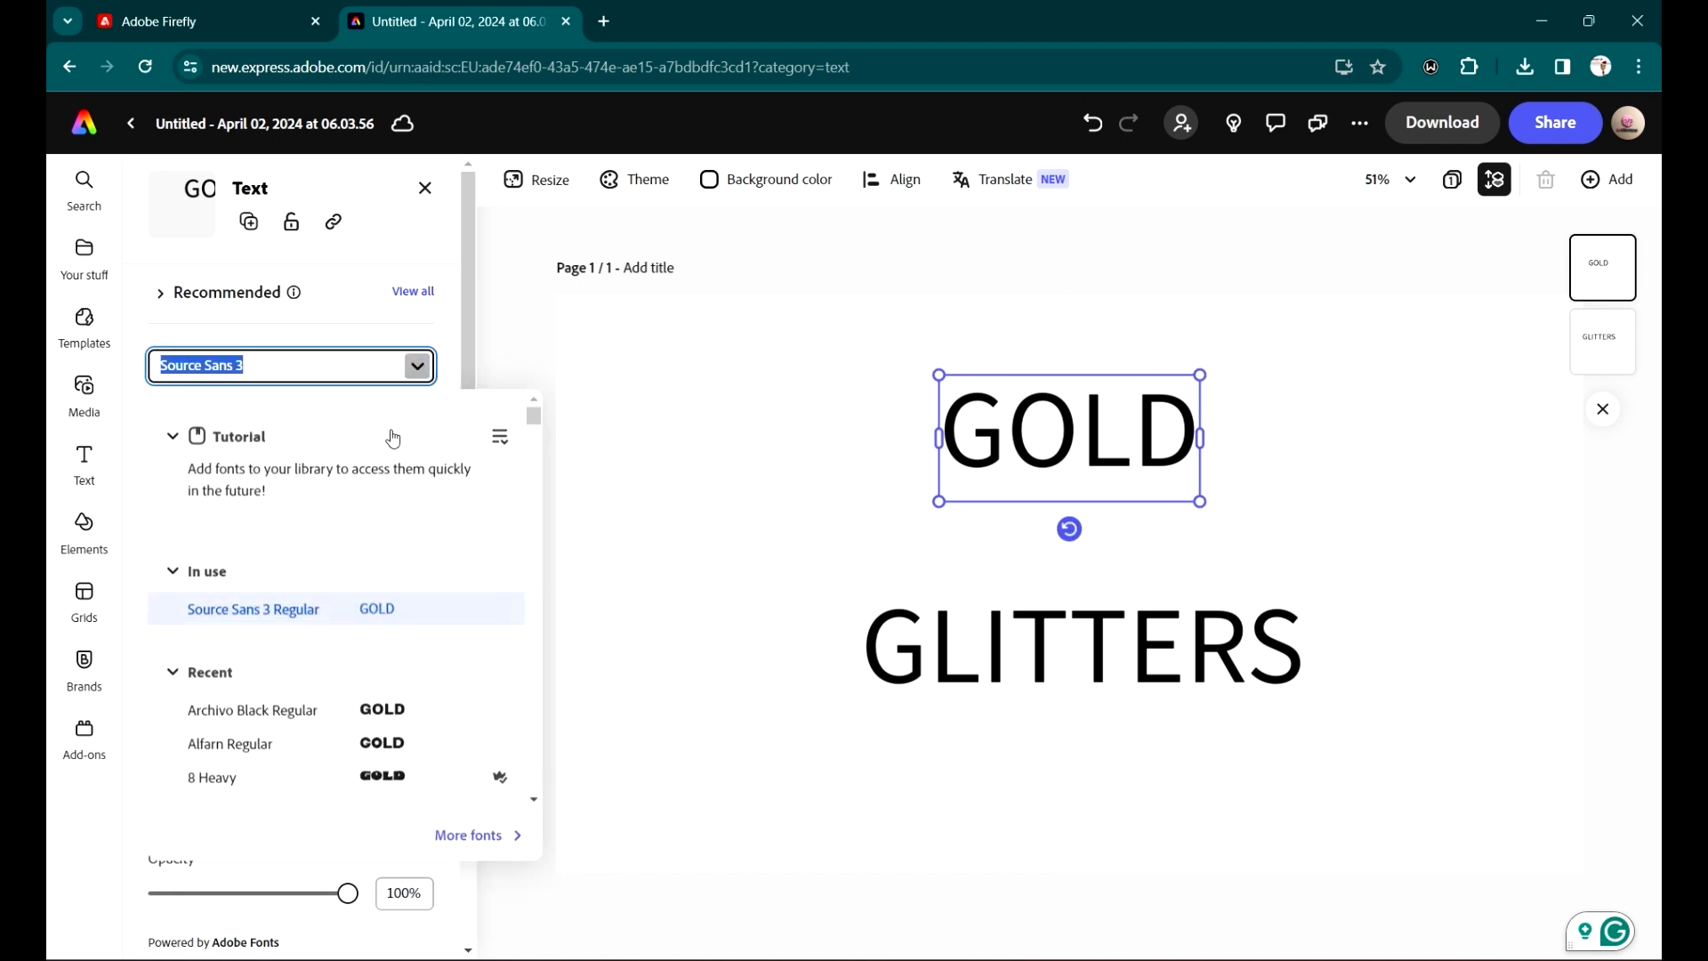
{"action": "scroll", "coordinate": [427, 689], "scroll_direction": "down", "scroll_amount": 2}
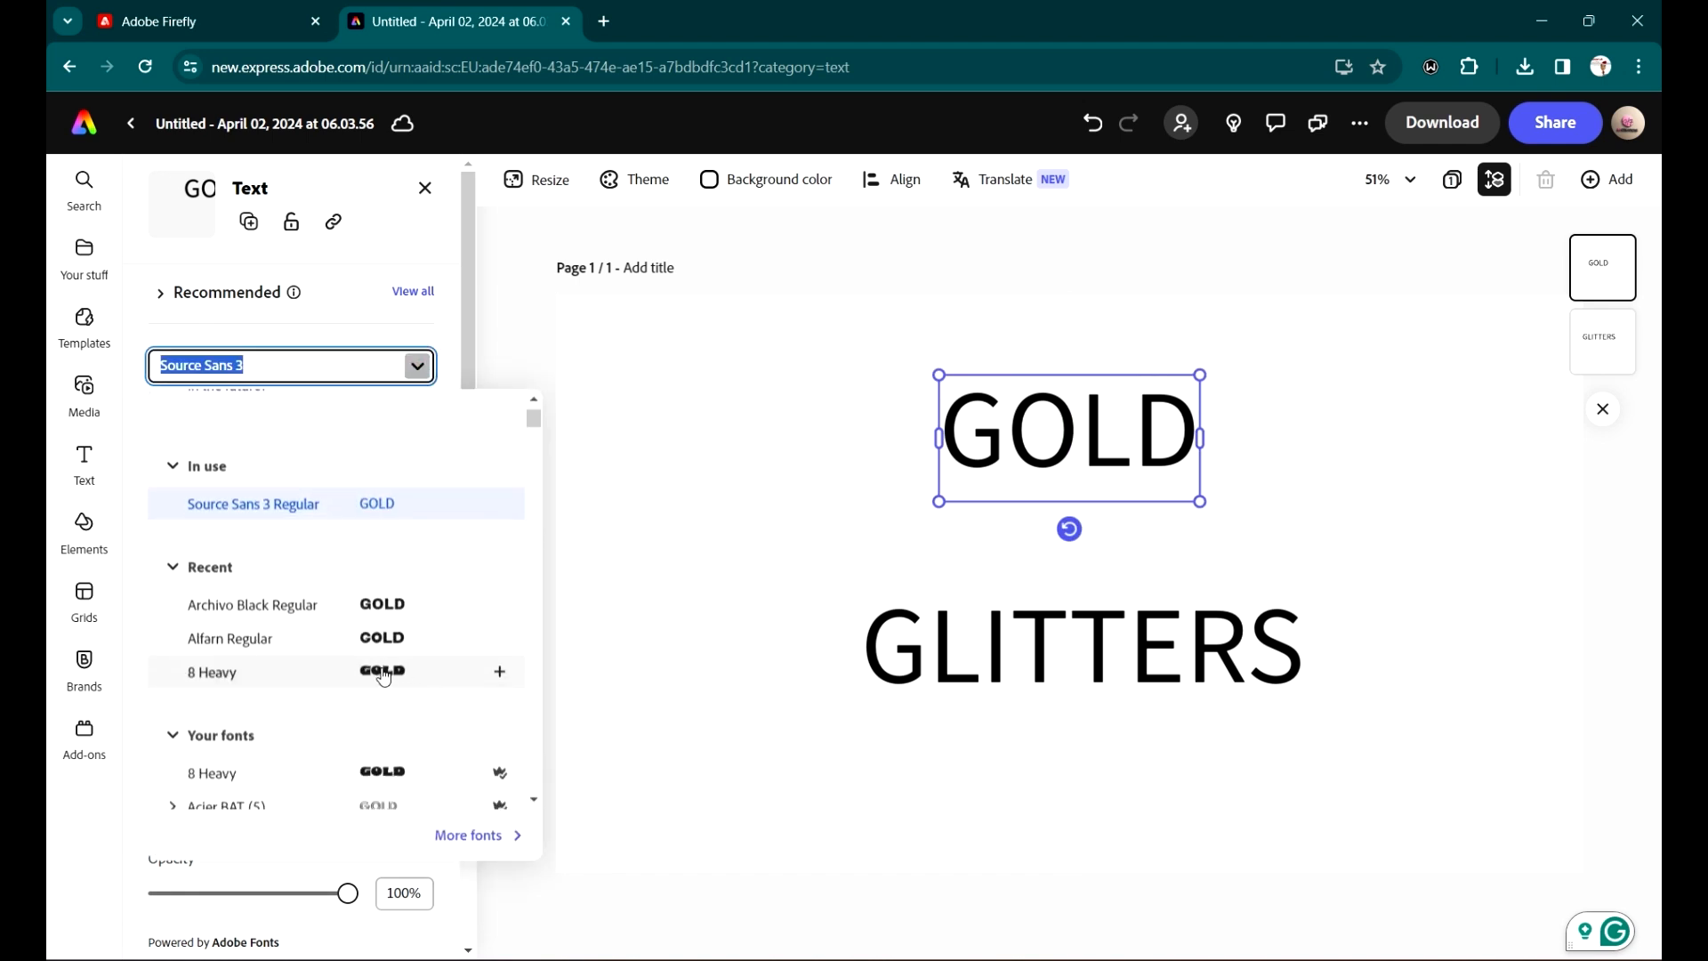
{"action": "left_click", "coordinate": [398, 640]}
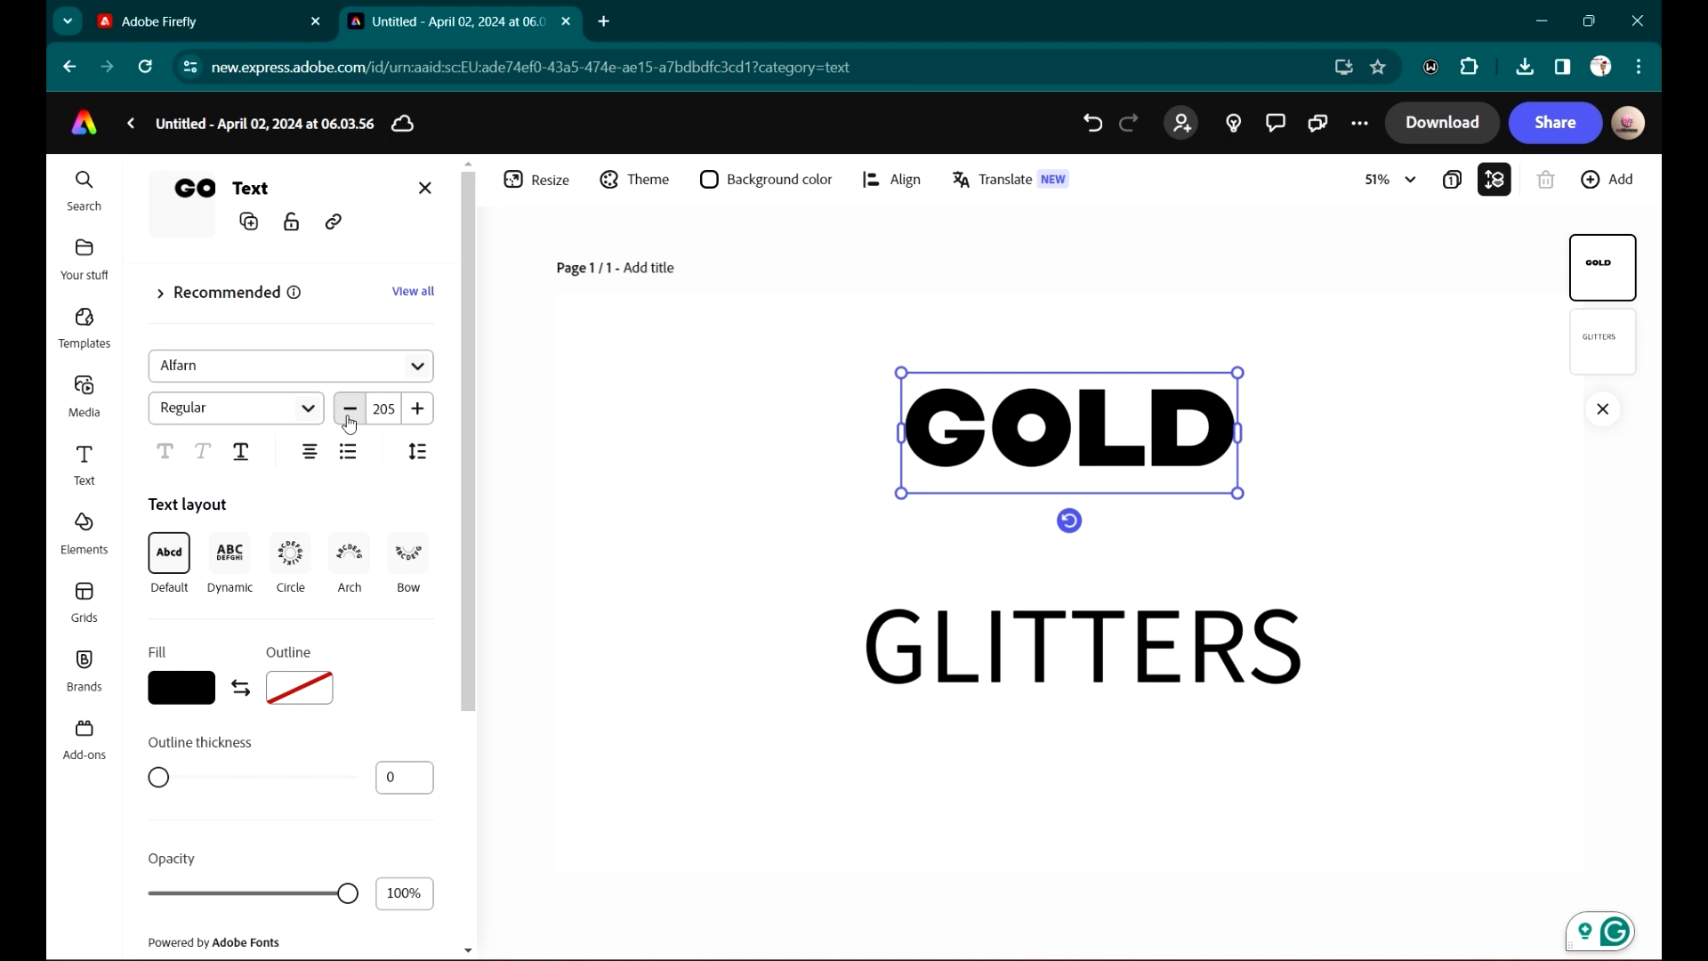
Step: Enlarge the GOLD text until it is clearly wider than GLITTERS and centre it on the page above that word
{"action": "left_click", "coordinate": [417, 408]}
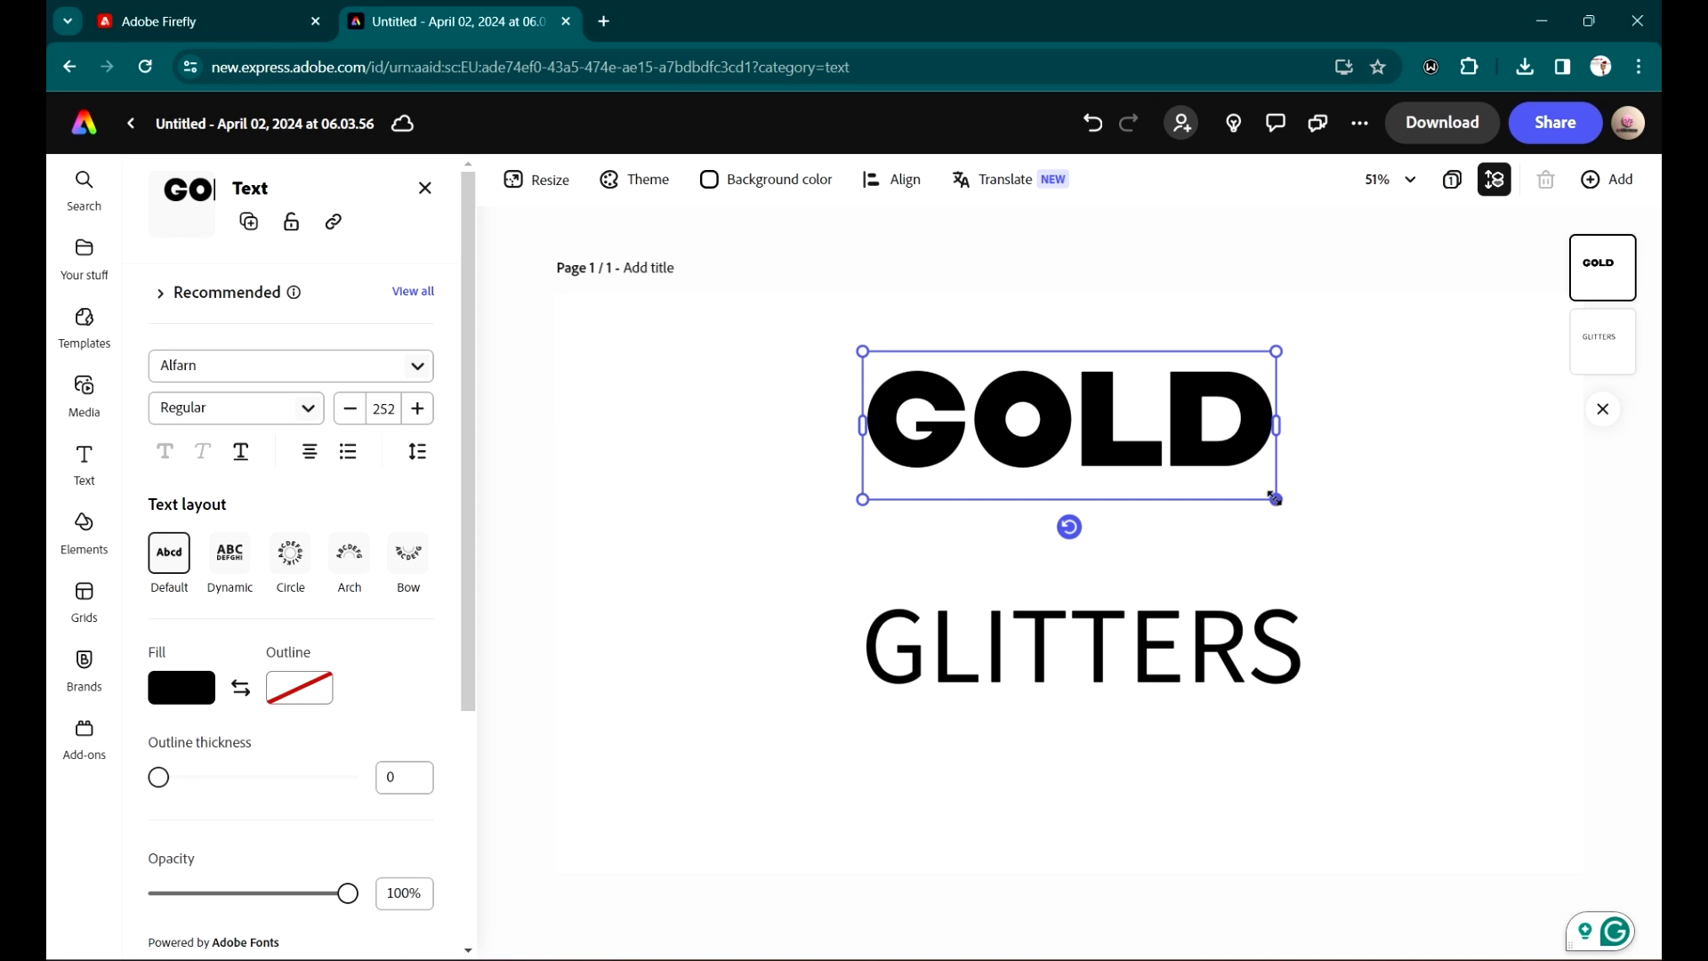
{"action": "left_click_drag", "start_coordinate": [1274, 497], "coordinate": [1366, 529]}
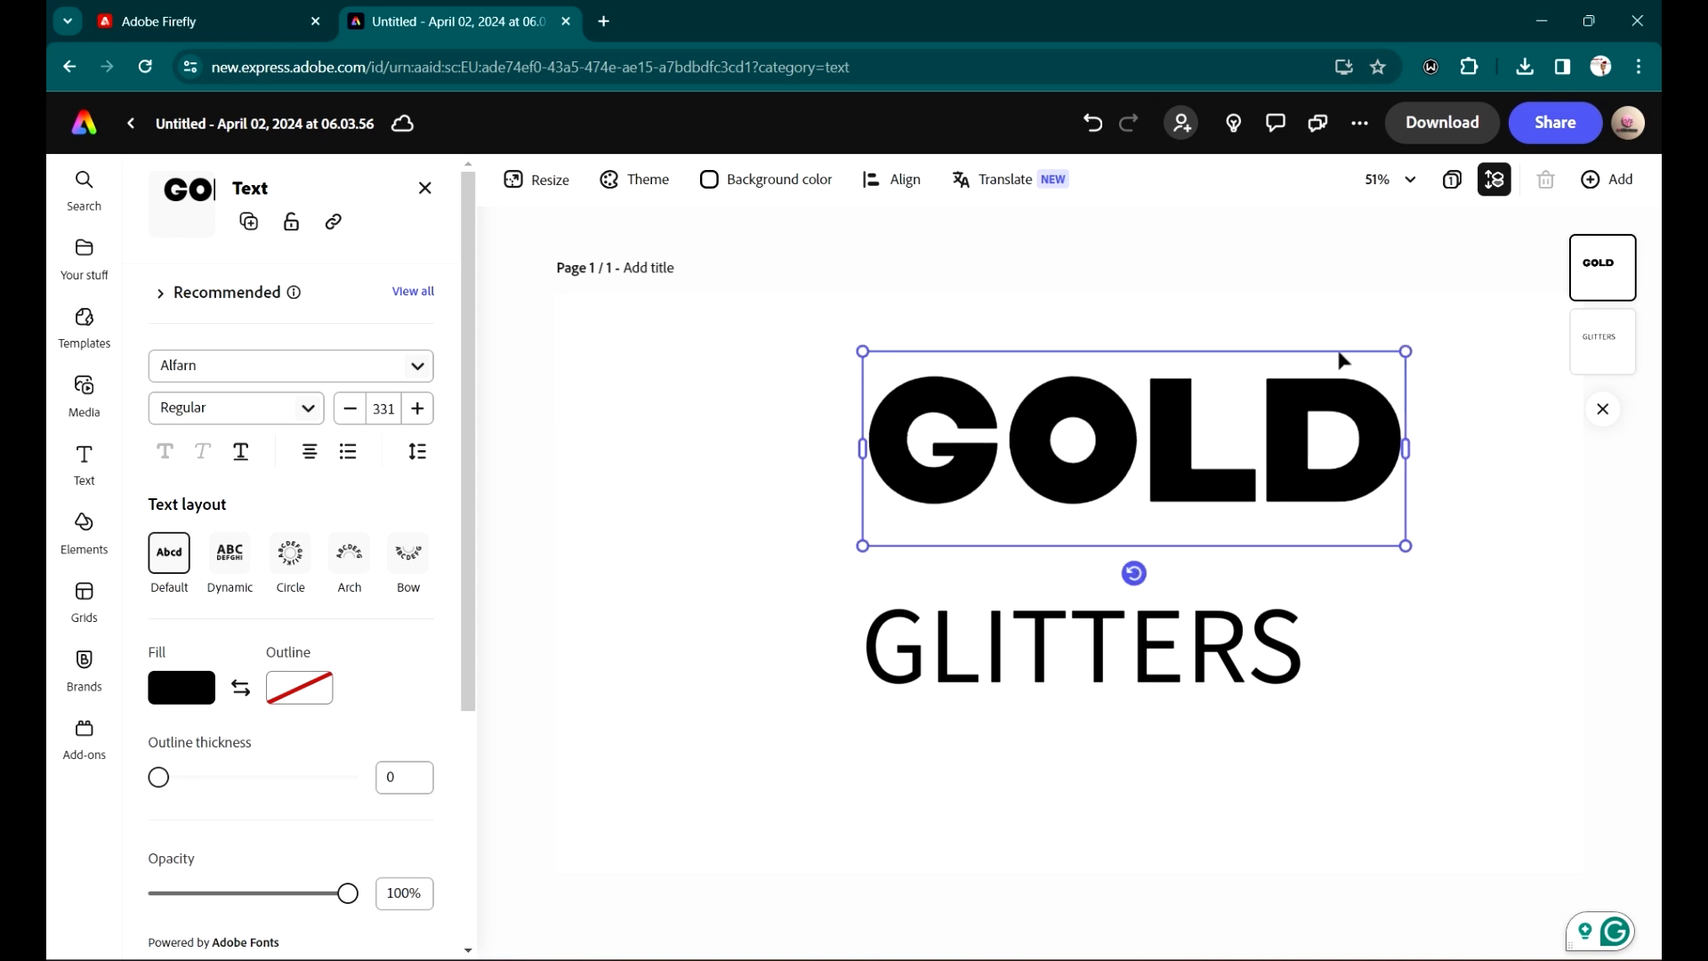
{"action": "left_click_drag", "start_coordinate": [1331, 390], "coordinate": [1295, 408]}
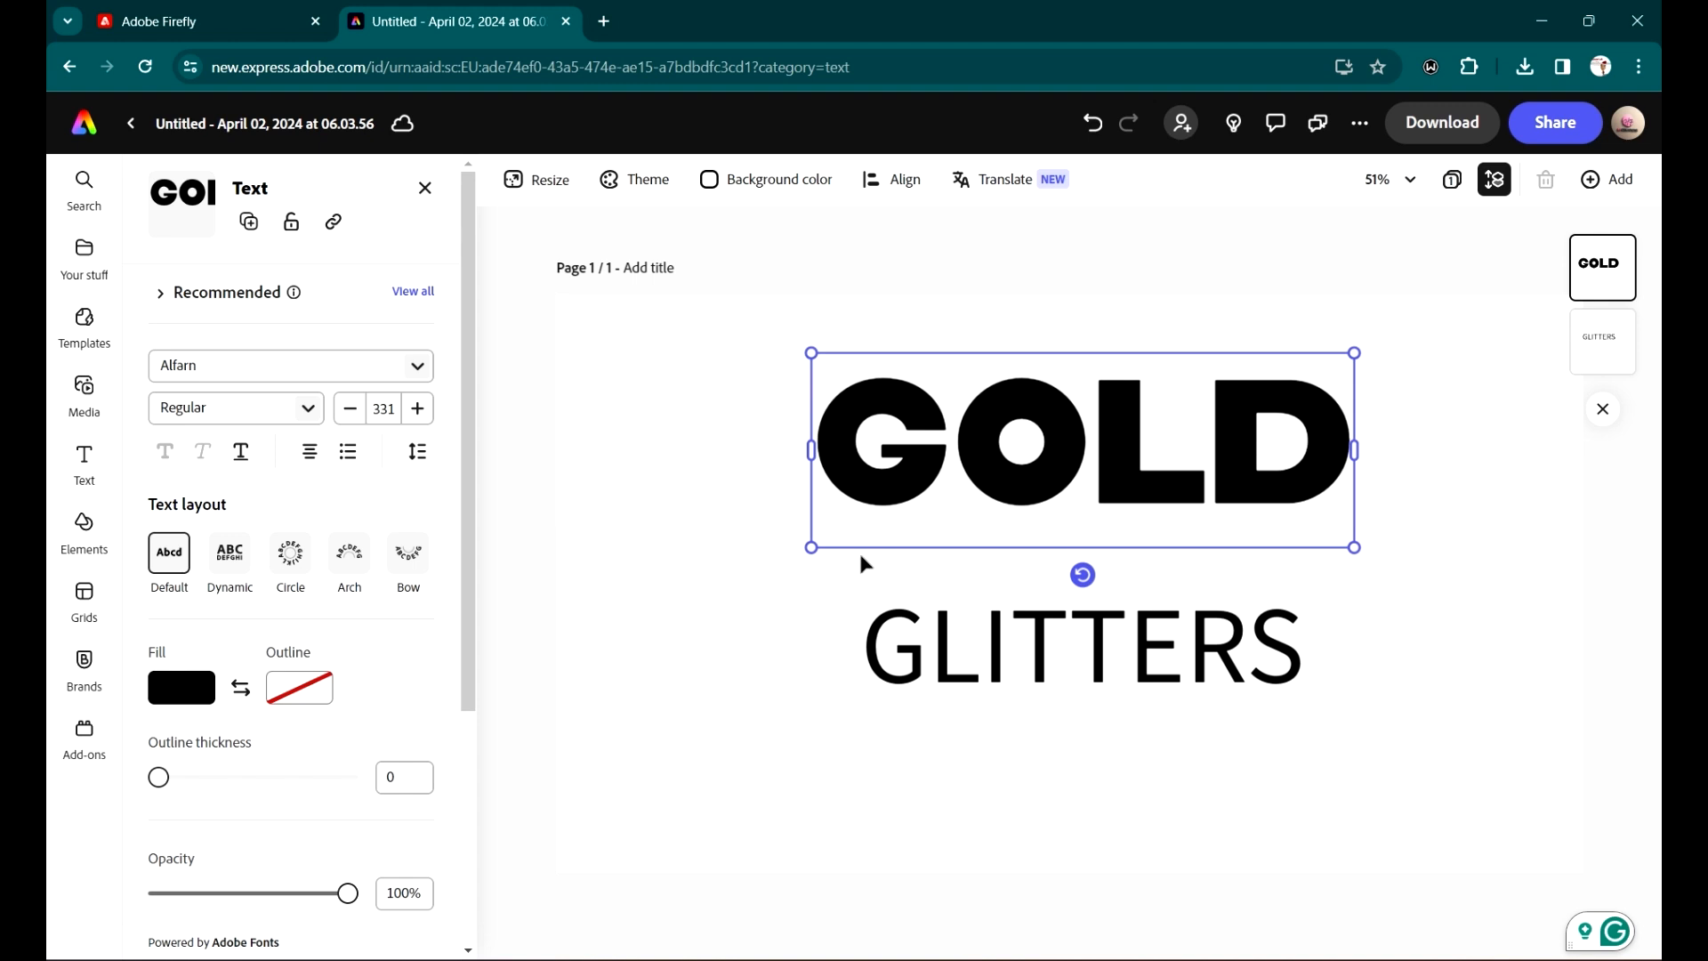
{"action": "left_click_drag", "start_coordinate": [811, 545], "coordinate": [747, 564]}
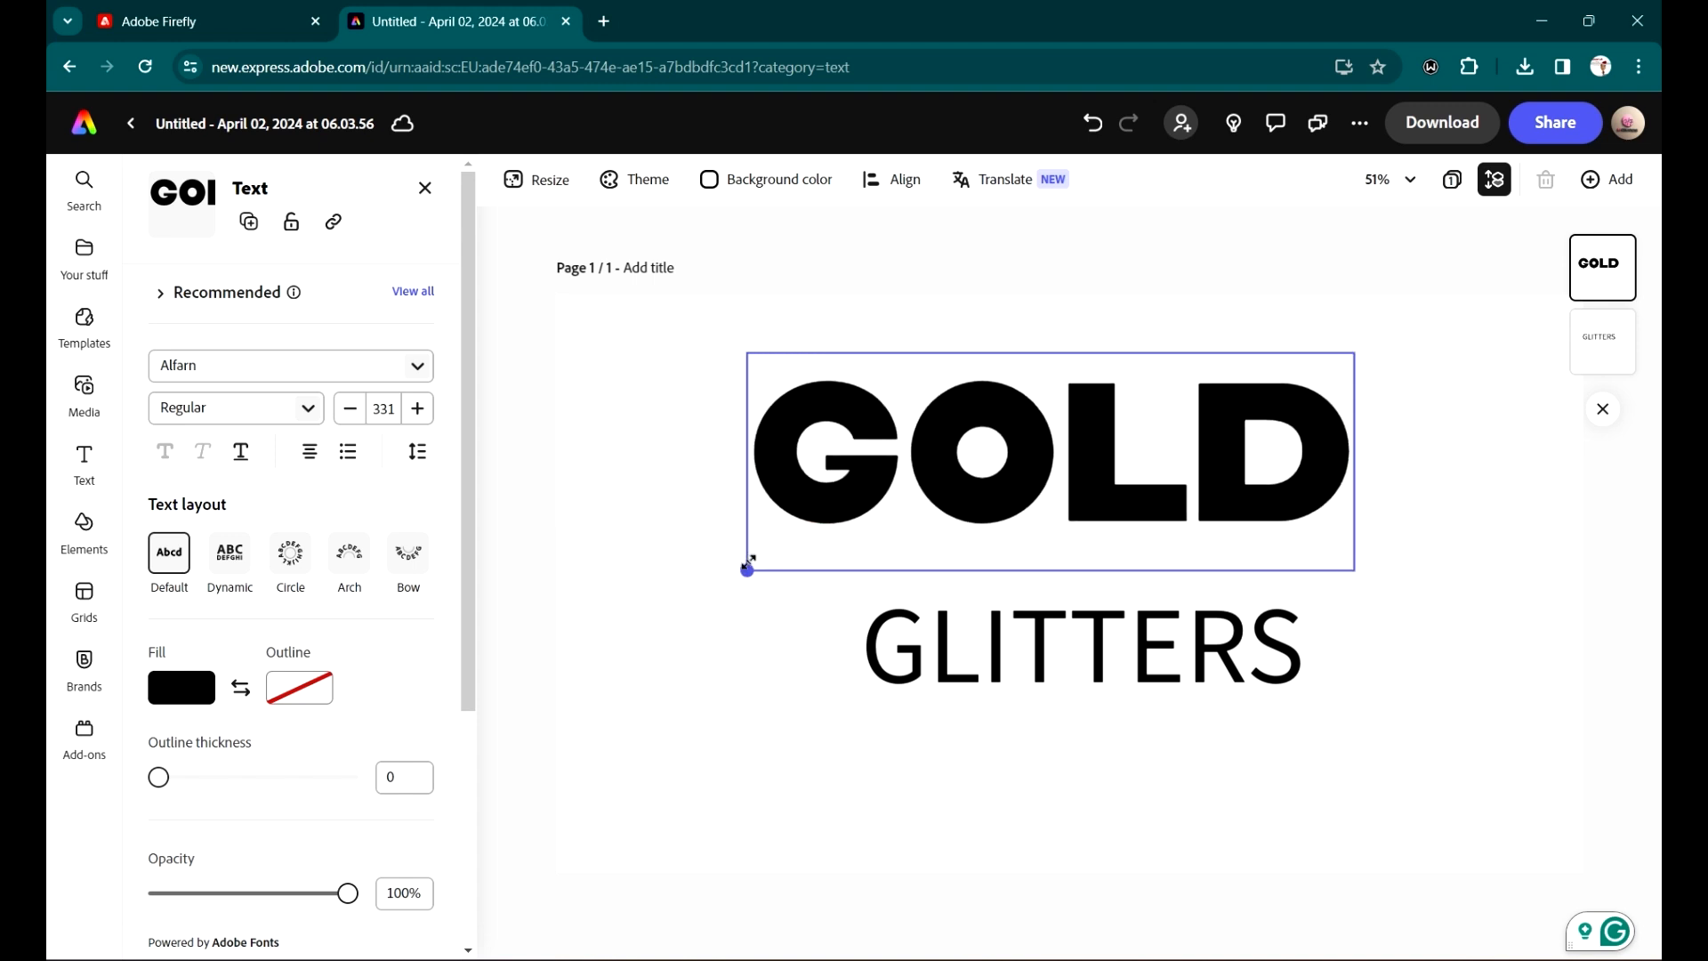
{"action": "left_click_drag", "start_coordinate": [1125, 450], "coordinate": [1134, 445]}
Step: Set the font of the GLITTERS text to Alfarn Regular
{"action": "left_click", "coordinate": [1145, 660]}
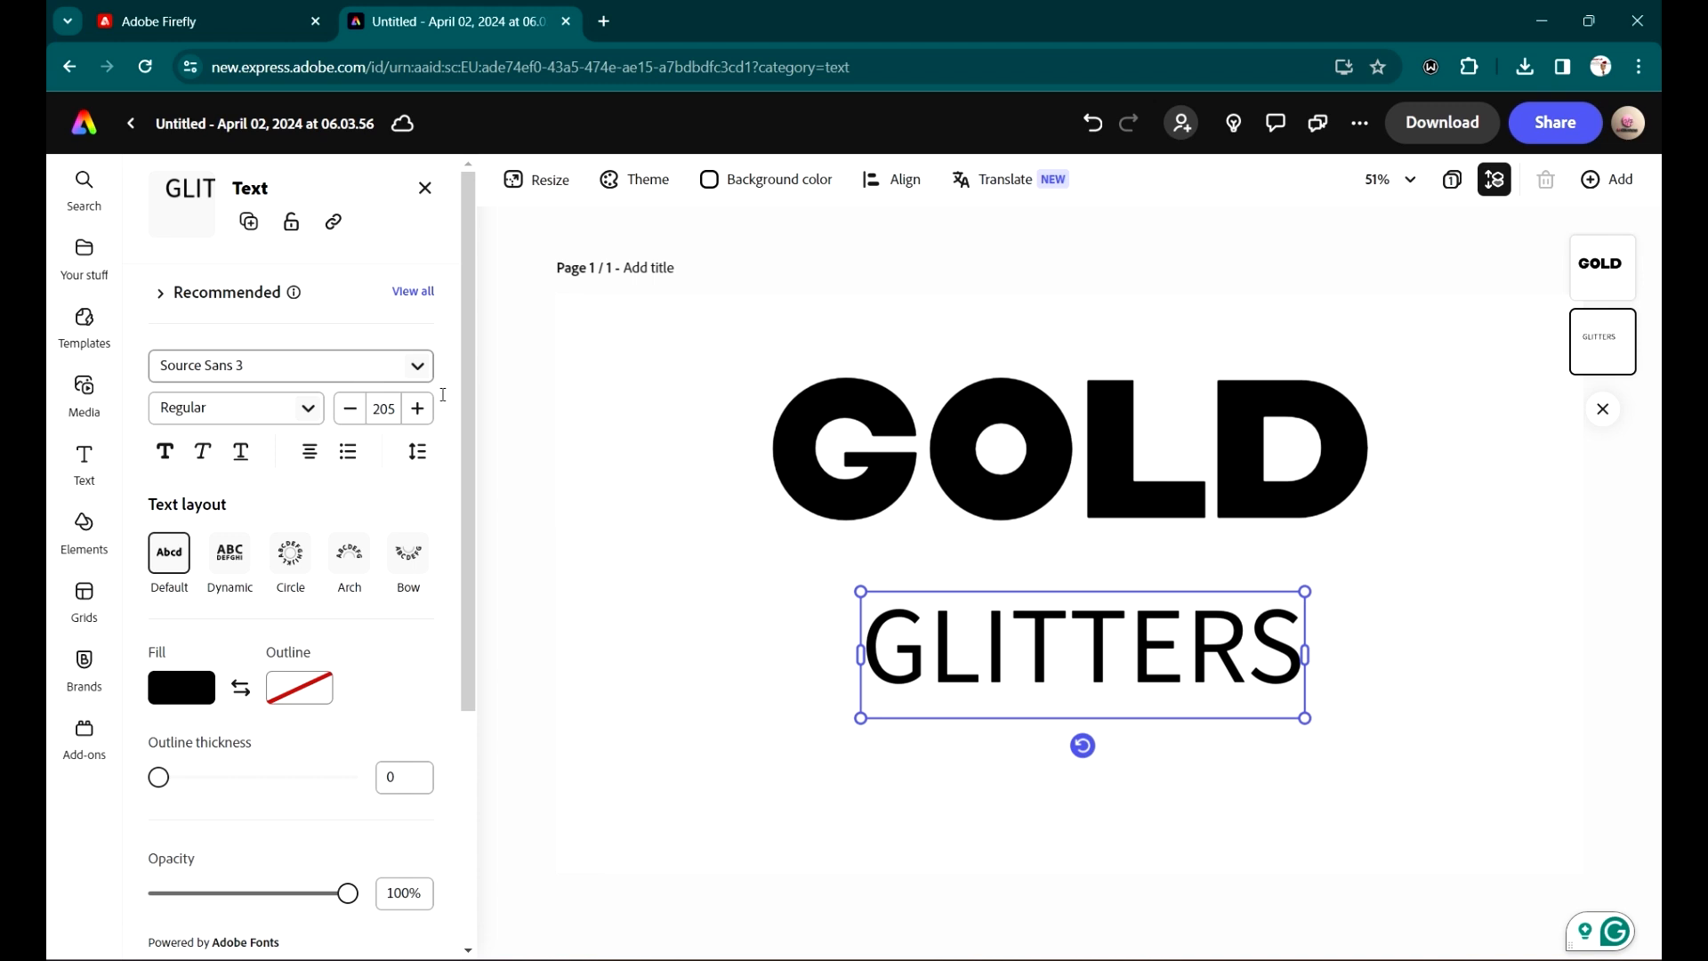
{"action": "left_click", "coordinate": [422, 368]}
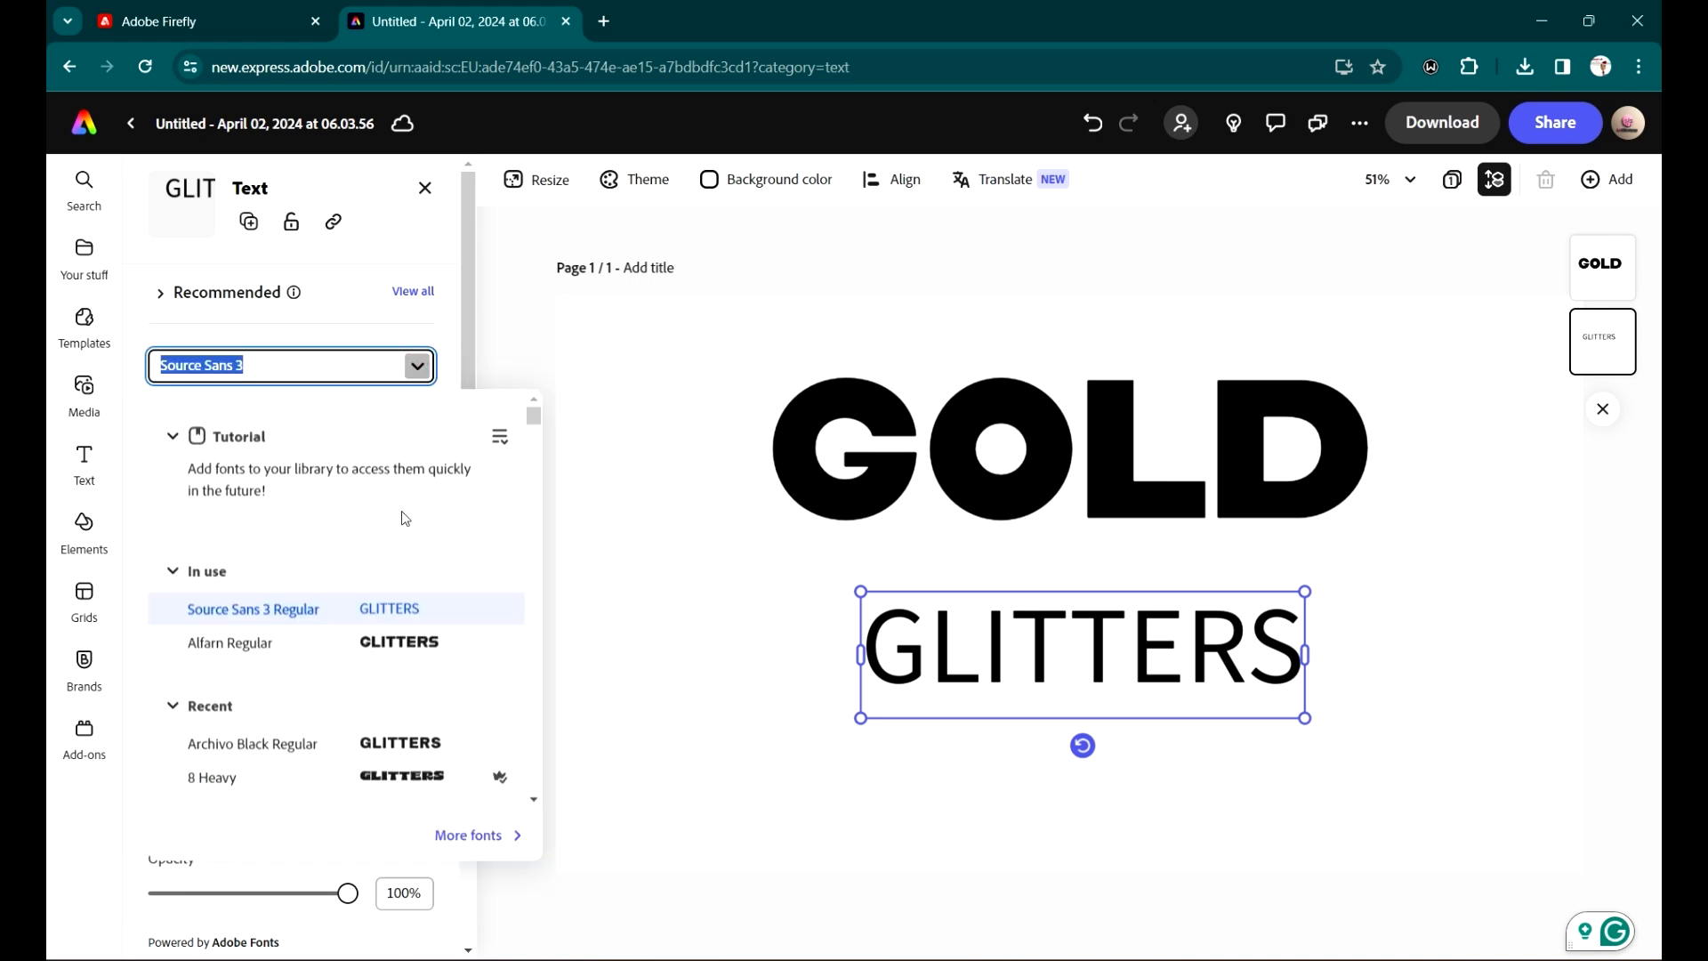
{"action": "scroll", "coordinate": [404, 518], "scroll_direction": "down", "scroll_amount": 4}
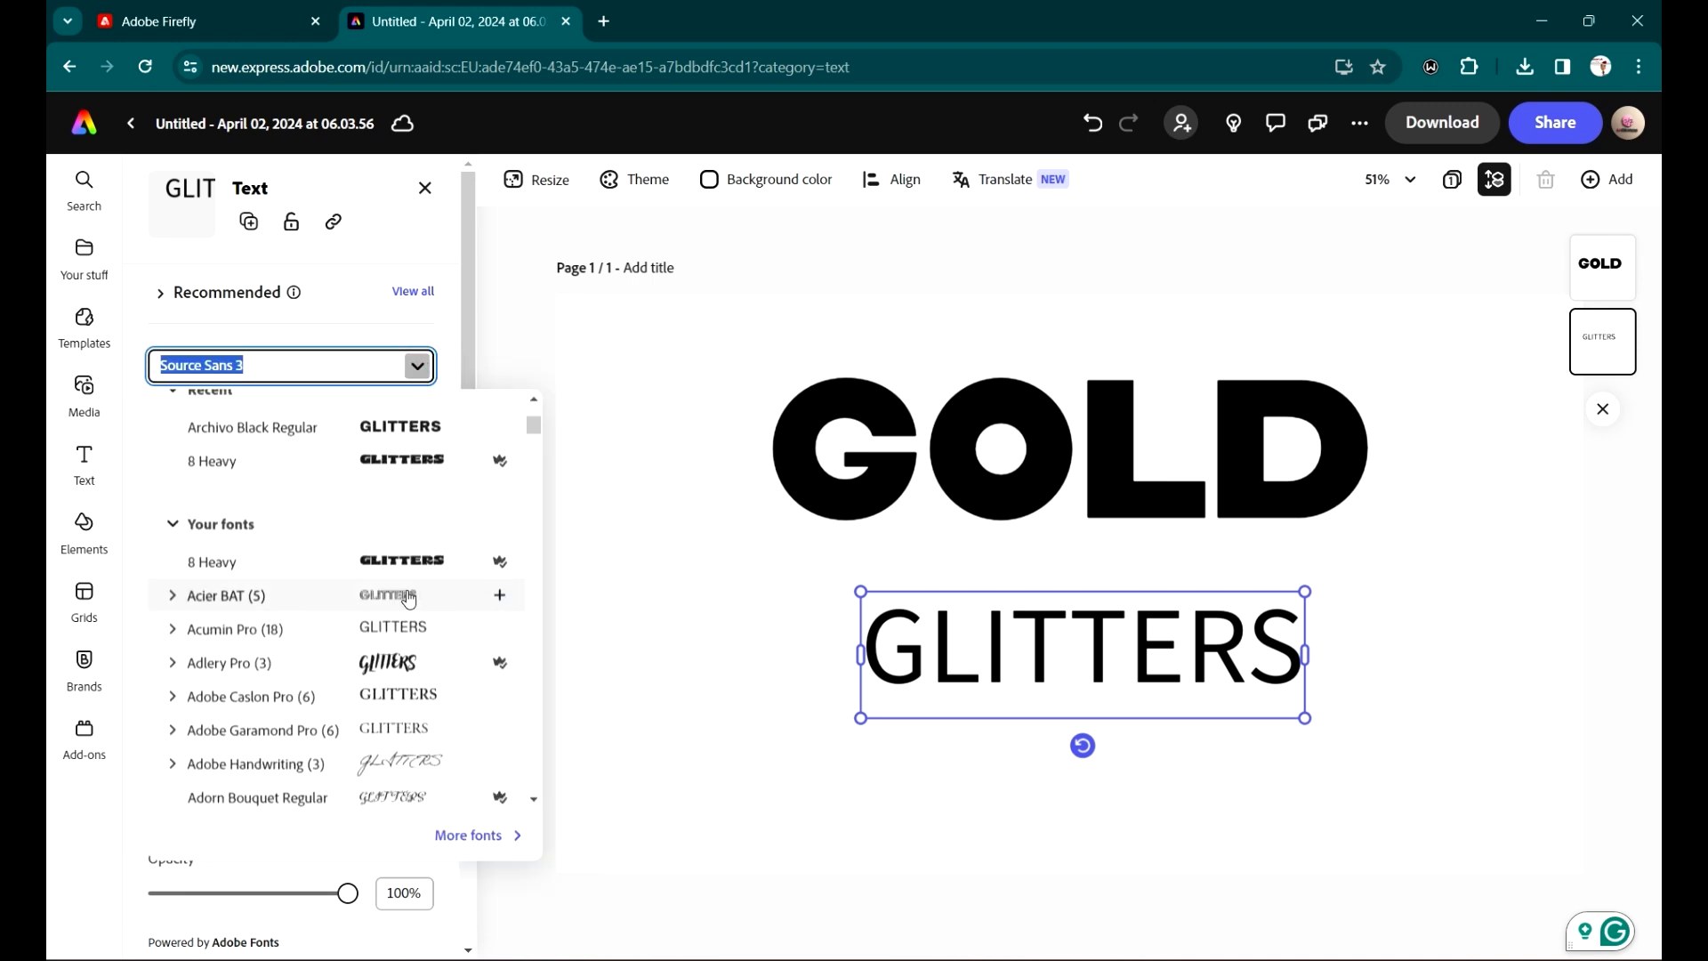
{"action": "scroll", "coordinate": [408, 598], "scroll_direction": "up", "scroll_amount": 2}
{"action": "scroll", "coordinate": [413, 596], "scroll_direction": "down", "scroll_amount": 10}
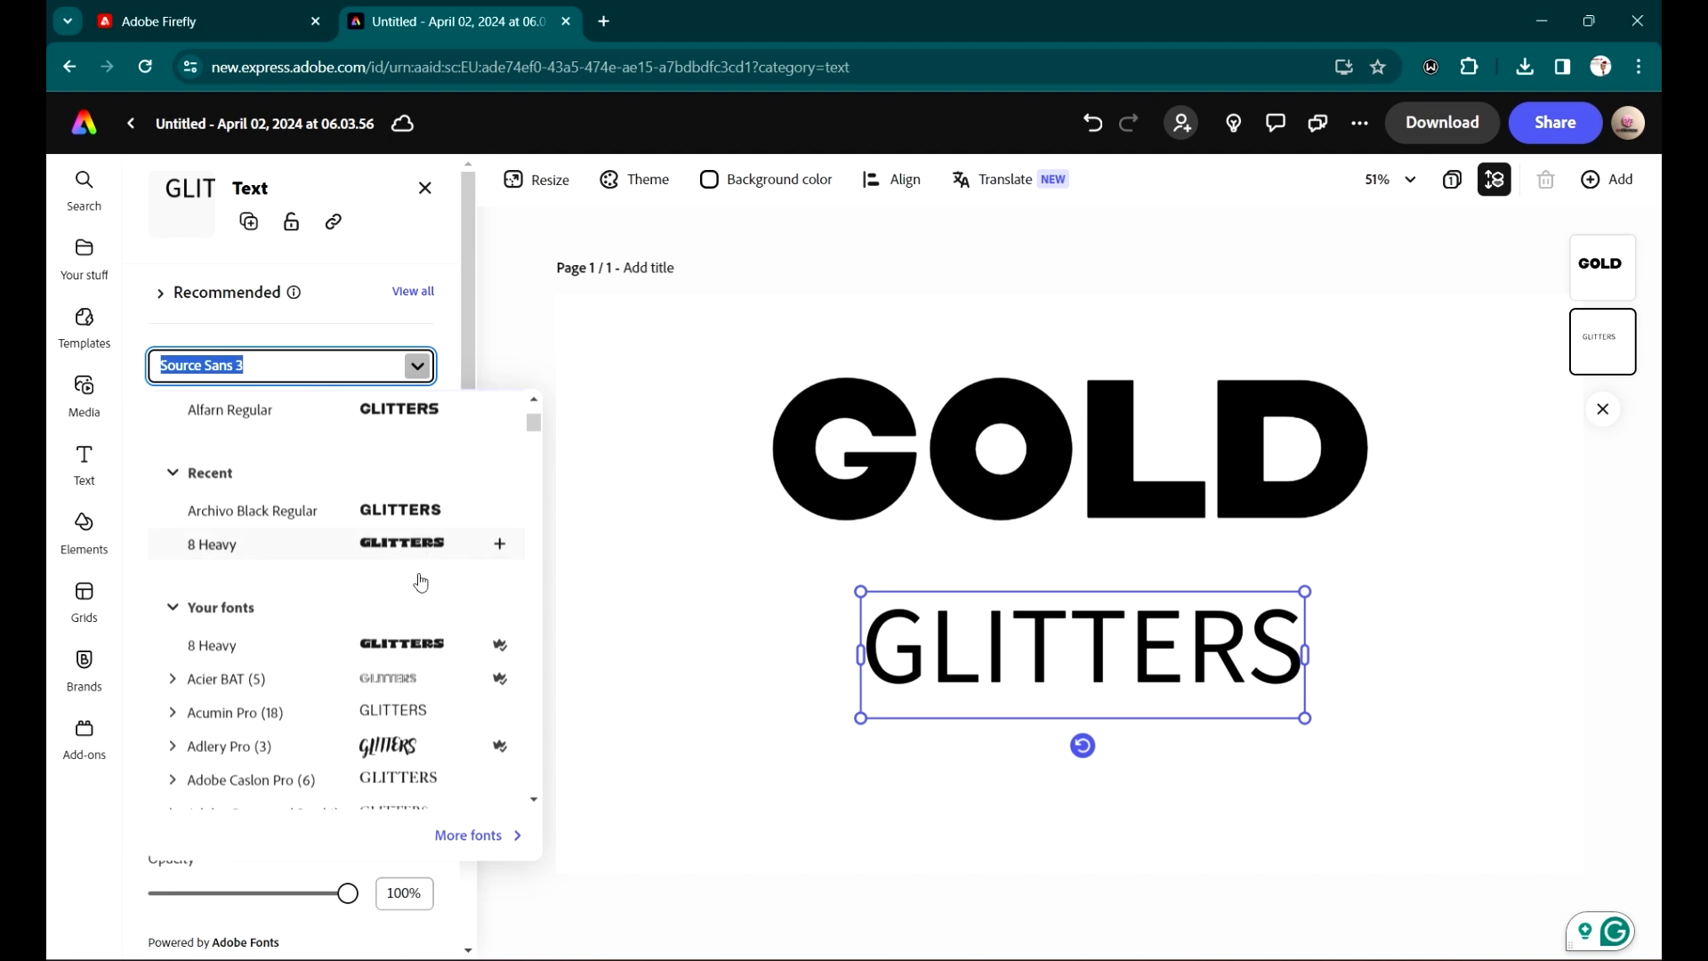
{"action": "scroll", "coordinate": [422, 582], "scroll_direction": "up", "scroll_amount": 2}
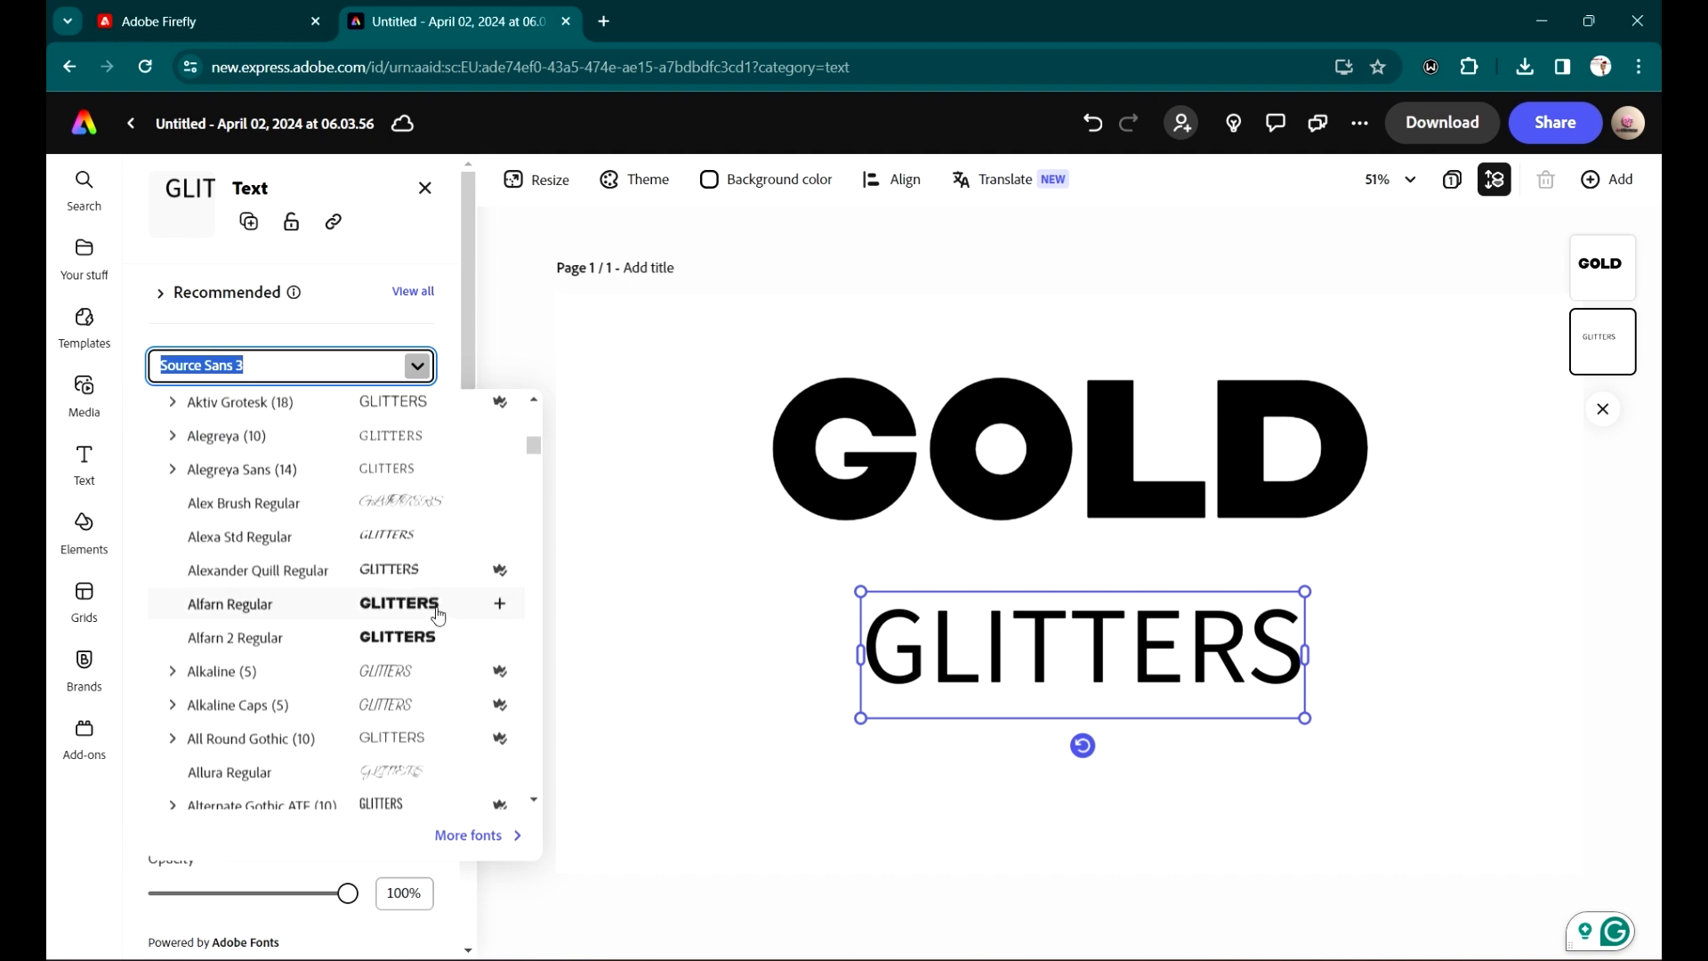
{"action": "left_click", "coordinate": [436, 604]}
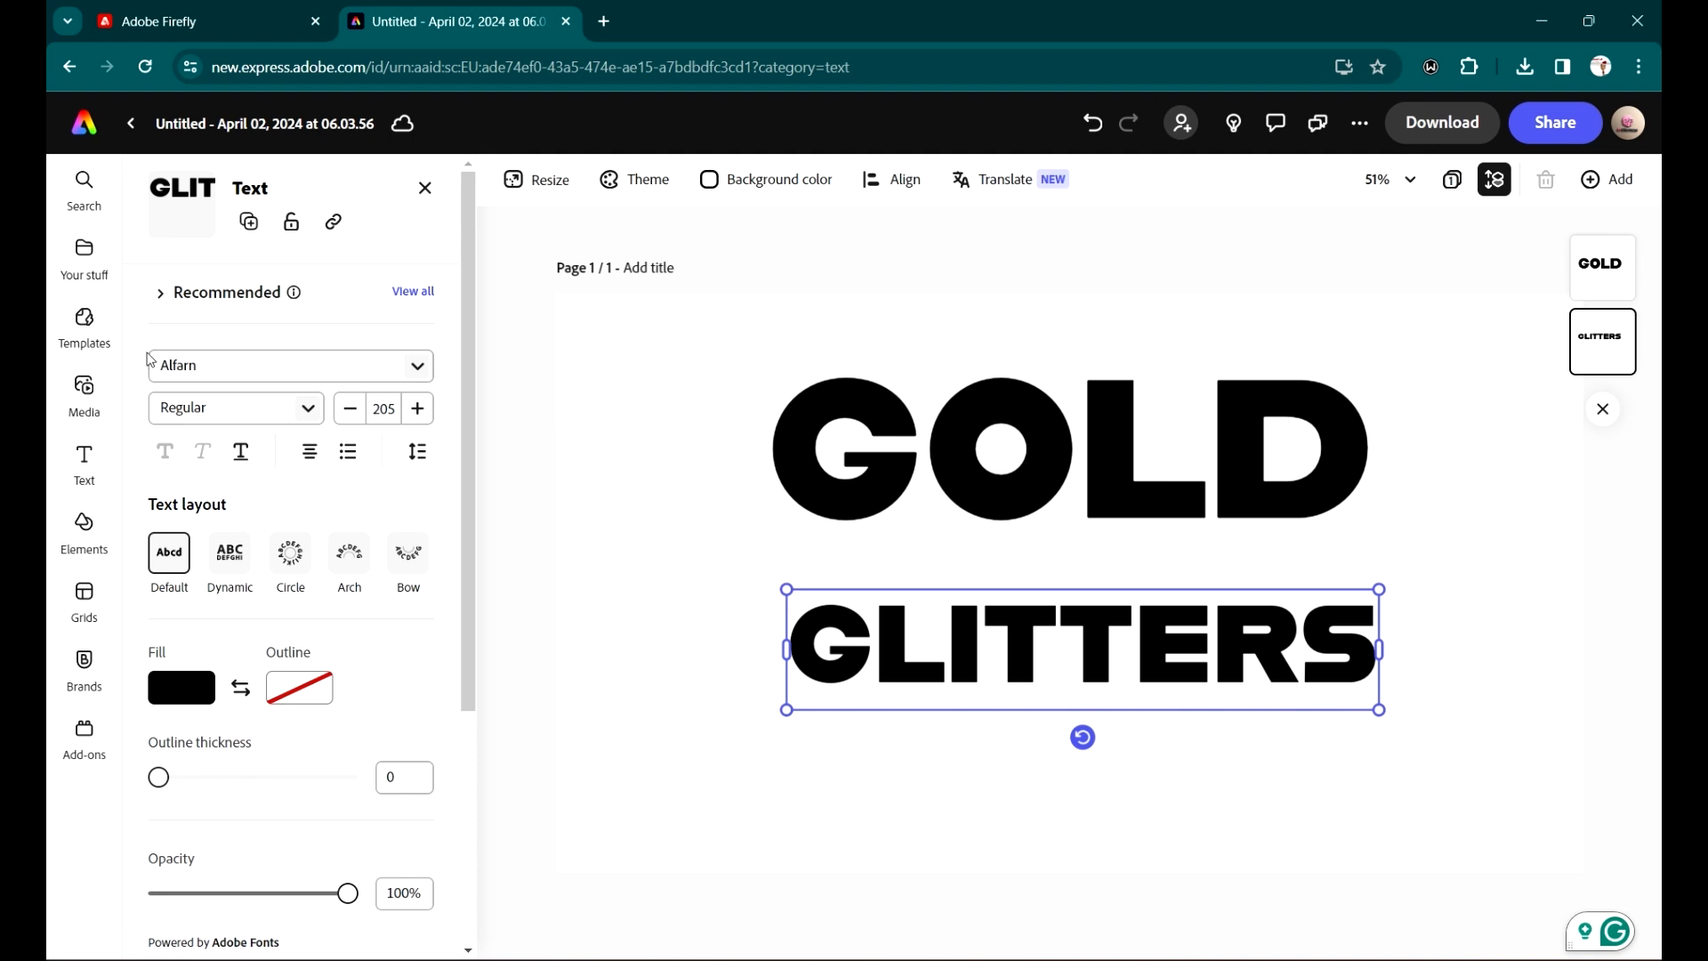
Step: Change the font of the GLITTERS text to Barber in the Complete style
{"action": "left_click", "coordinate": [417, 365]}
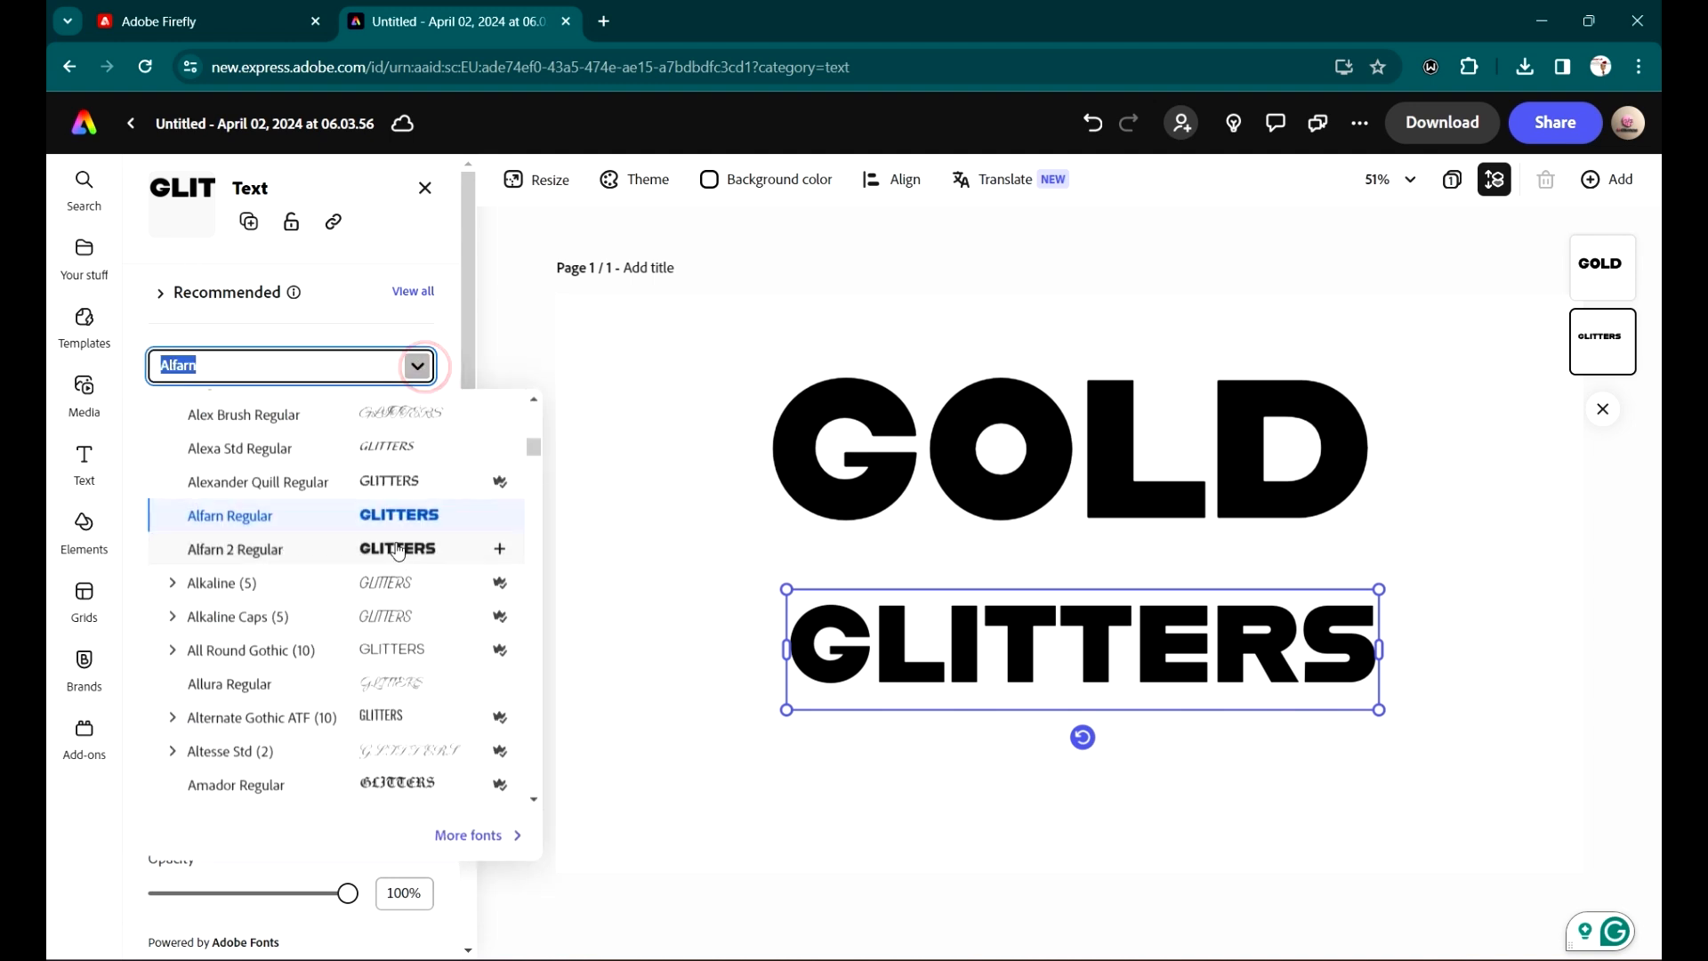
{"action": "scroll", "coordinate": [384, 528], "scroll_direction": "down", "scroll_amount": 3}
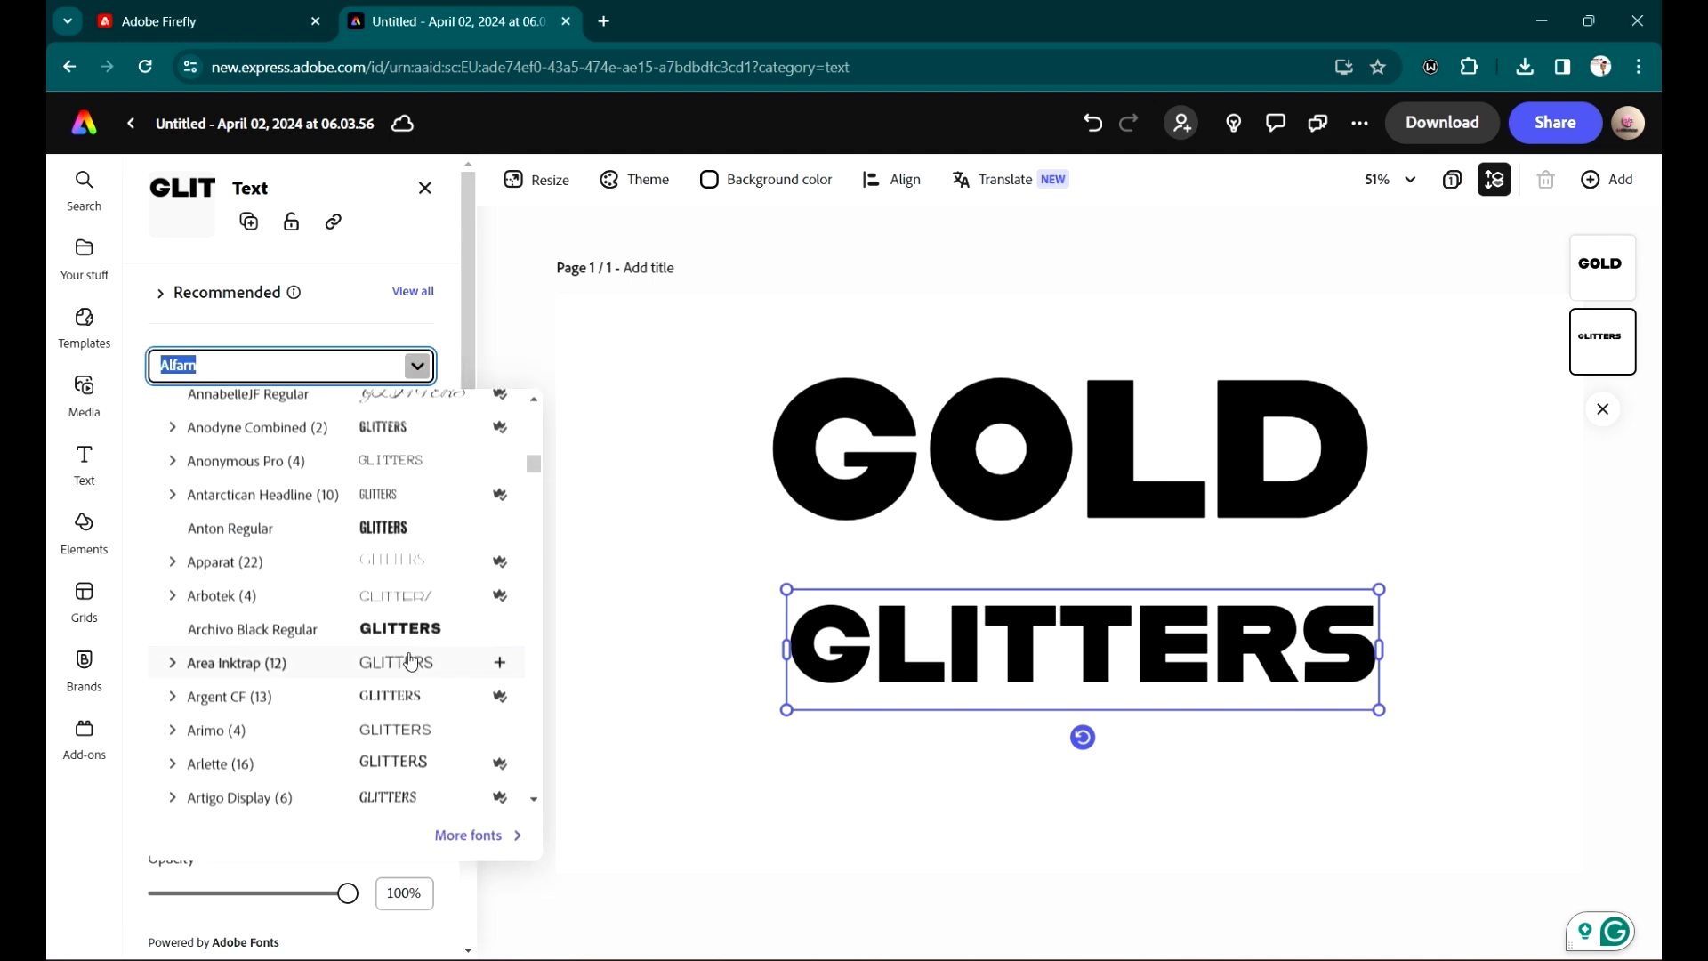
{"action": "scroll", "coordinate": [410, 641], "scroll_direction": "down", "scroll_amount": 3}
{"action": "scroll", "coordinate": [411, 630], "scroll_direction": "down", "scroll_amount": 6}
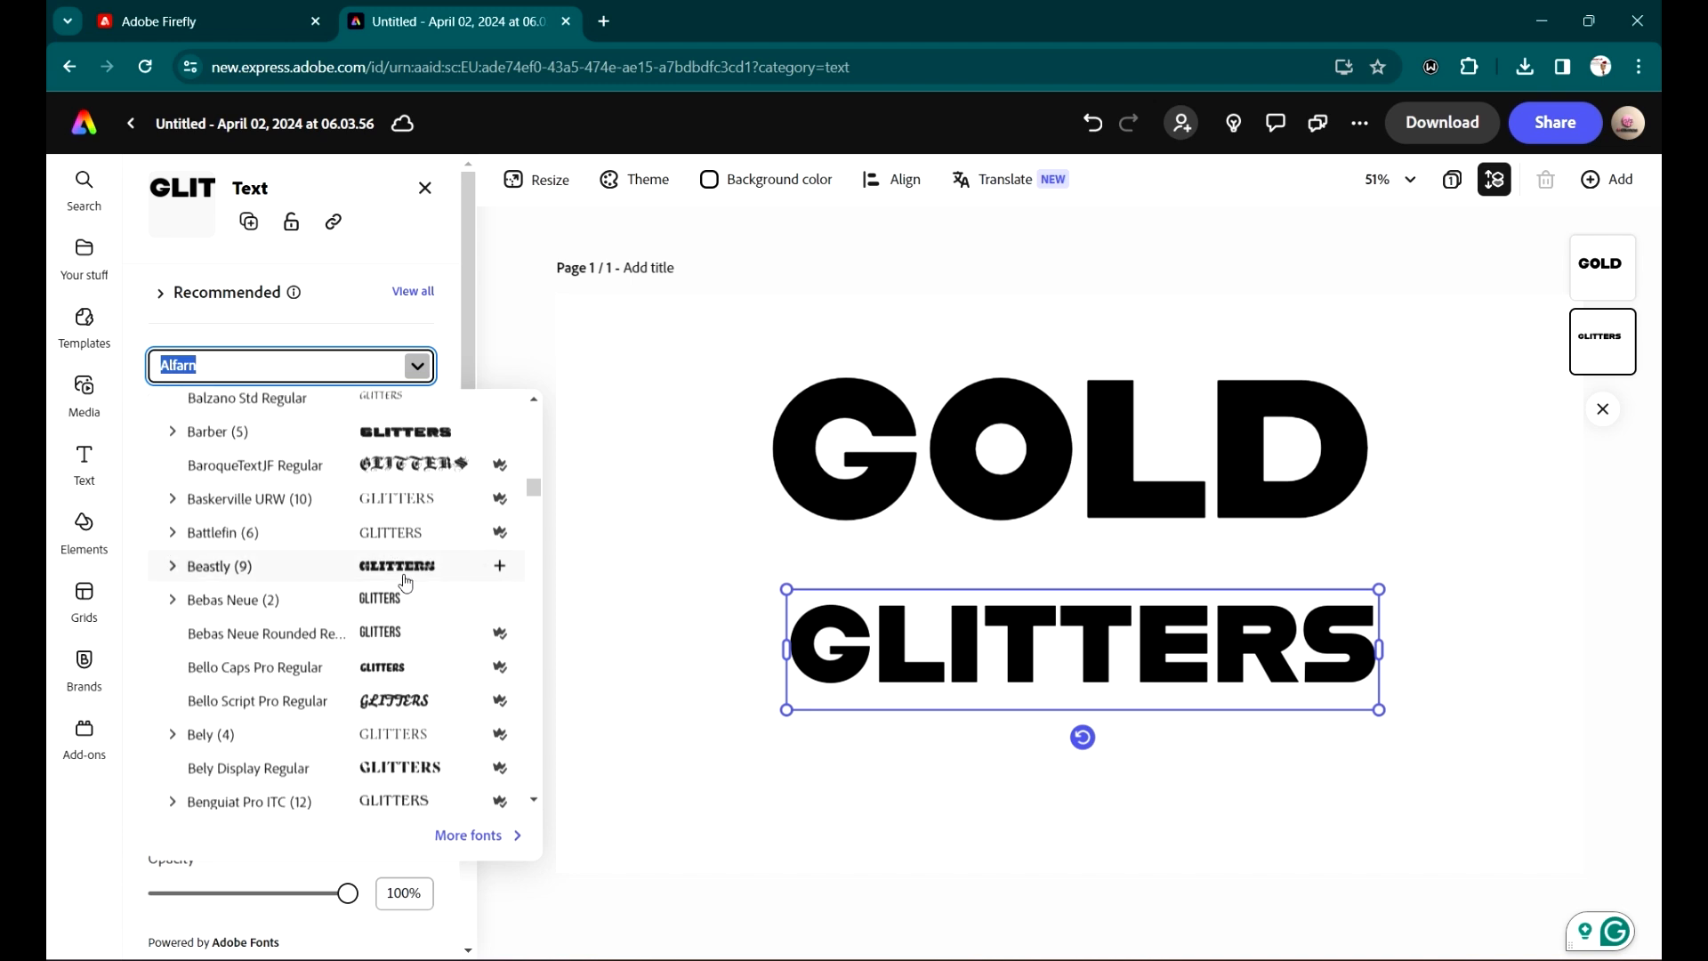
{"action": "left_click", "coordinate": [408, 435]}
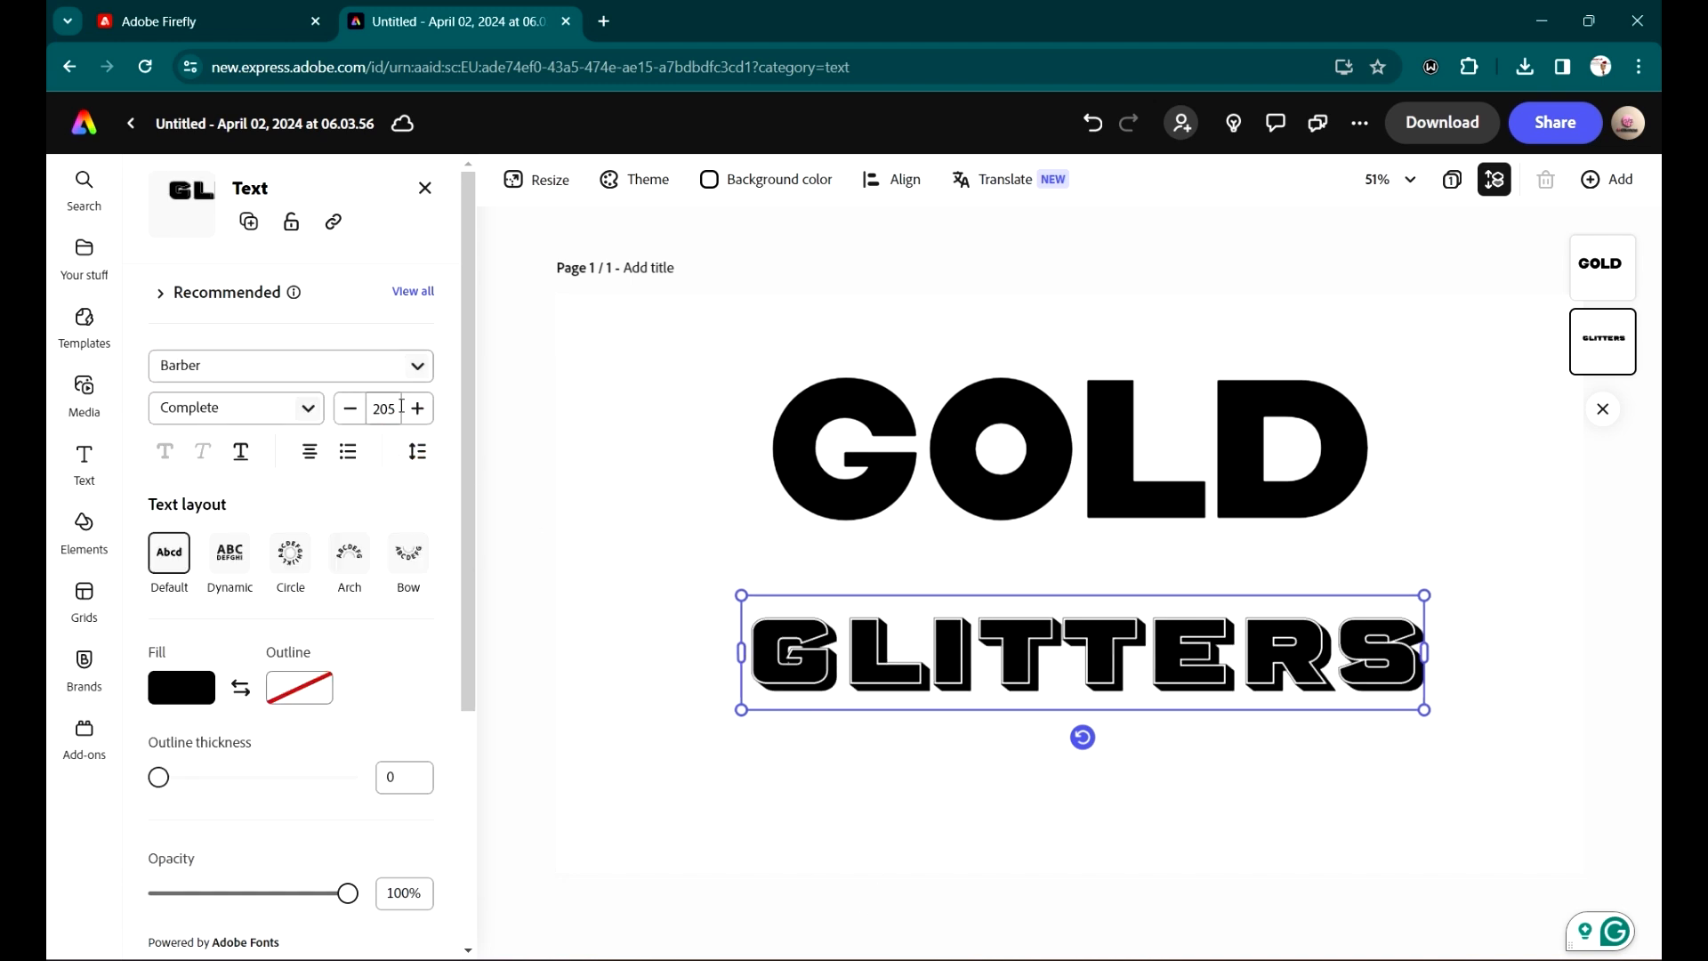
Step: Change the font of the GLITTERS text to Bungee Regular
{"action": "left_click", "coordinate": [417, 366]}
{"action": "scroll", "coordinate": [451, 658], "scroll_direction": "down", "scroll_amount": 6}
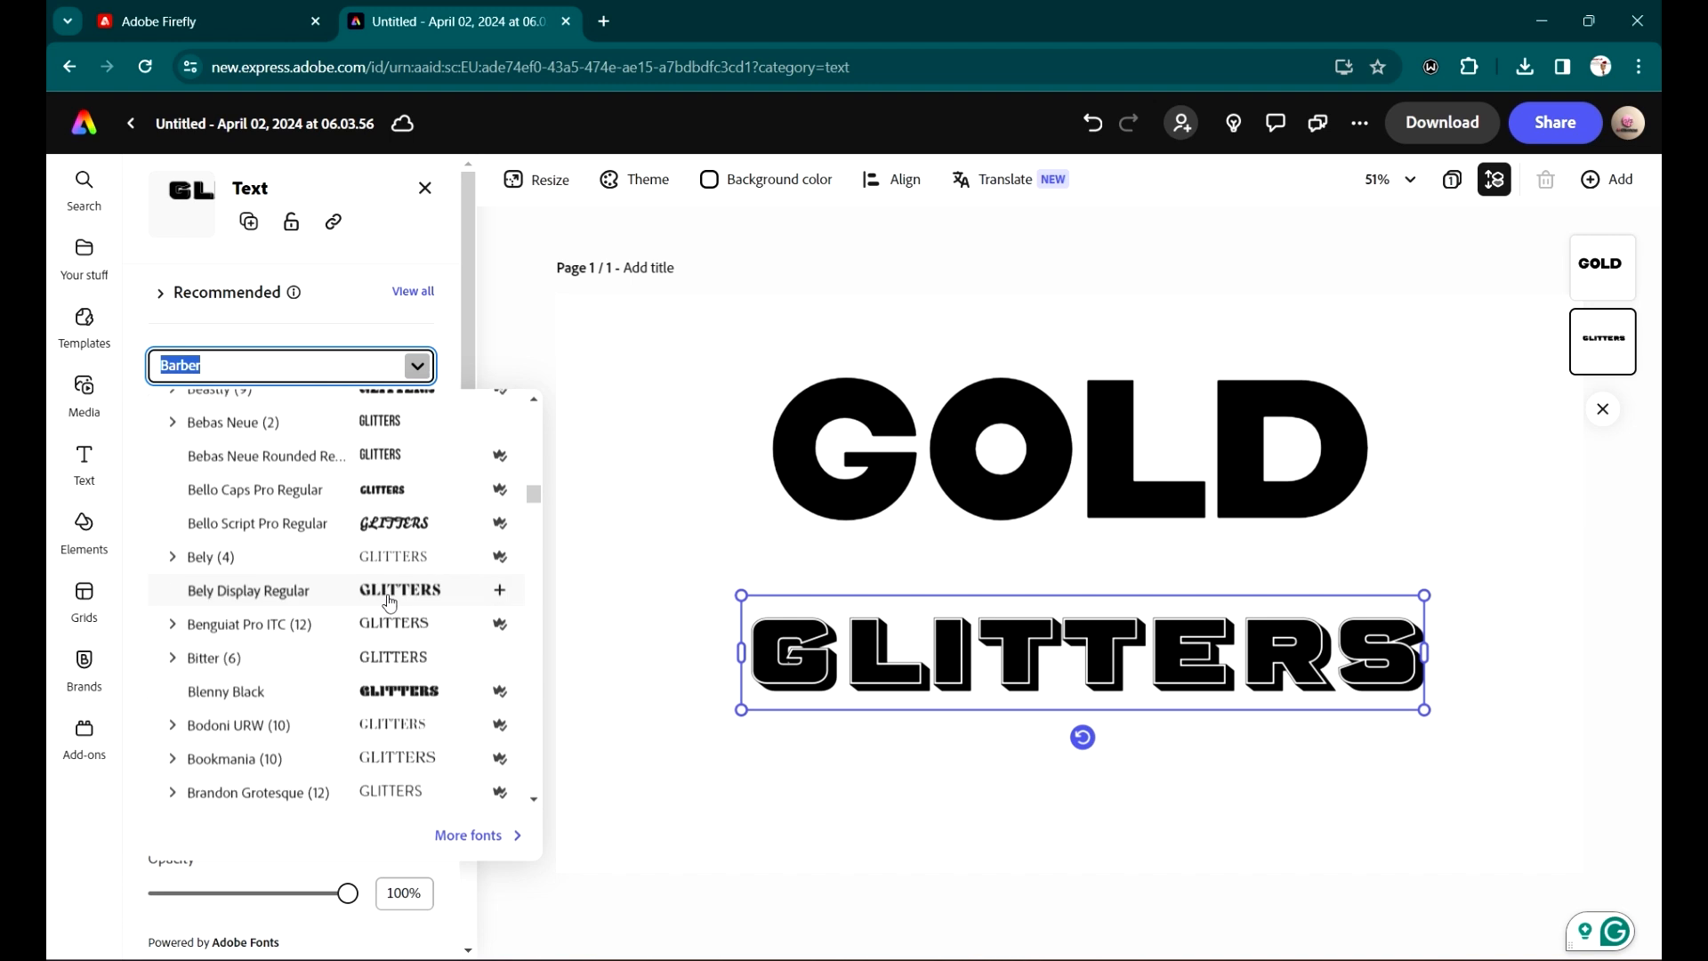
{"action": "scroll", "coordinate": [451, 672], "scroll_direction": "down", "scroll_amount": 4}
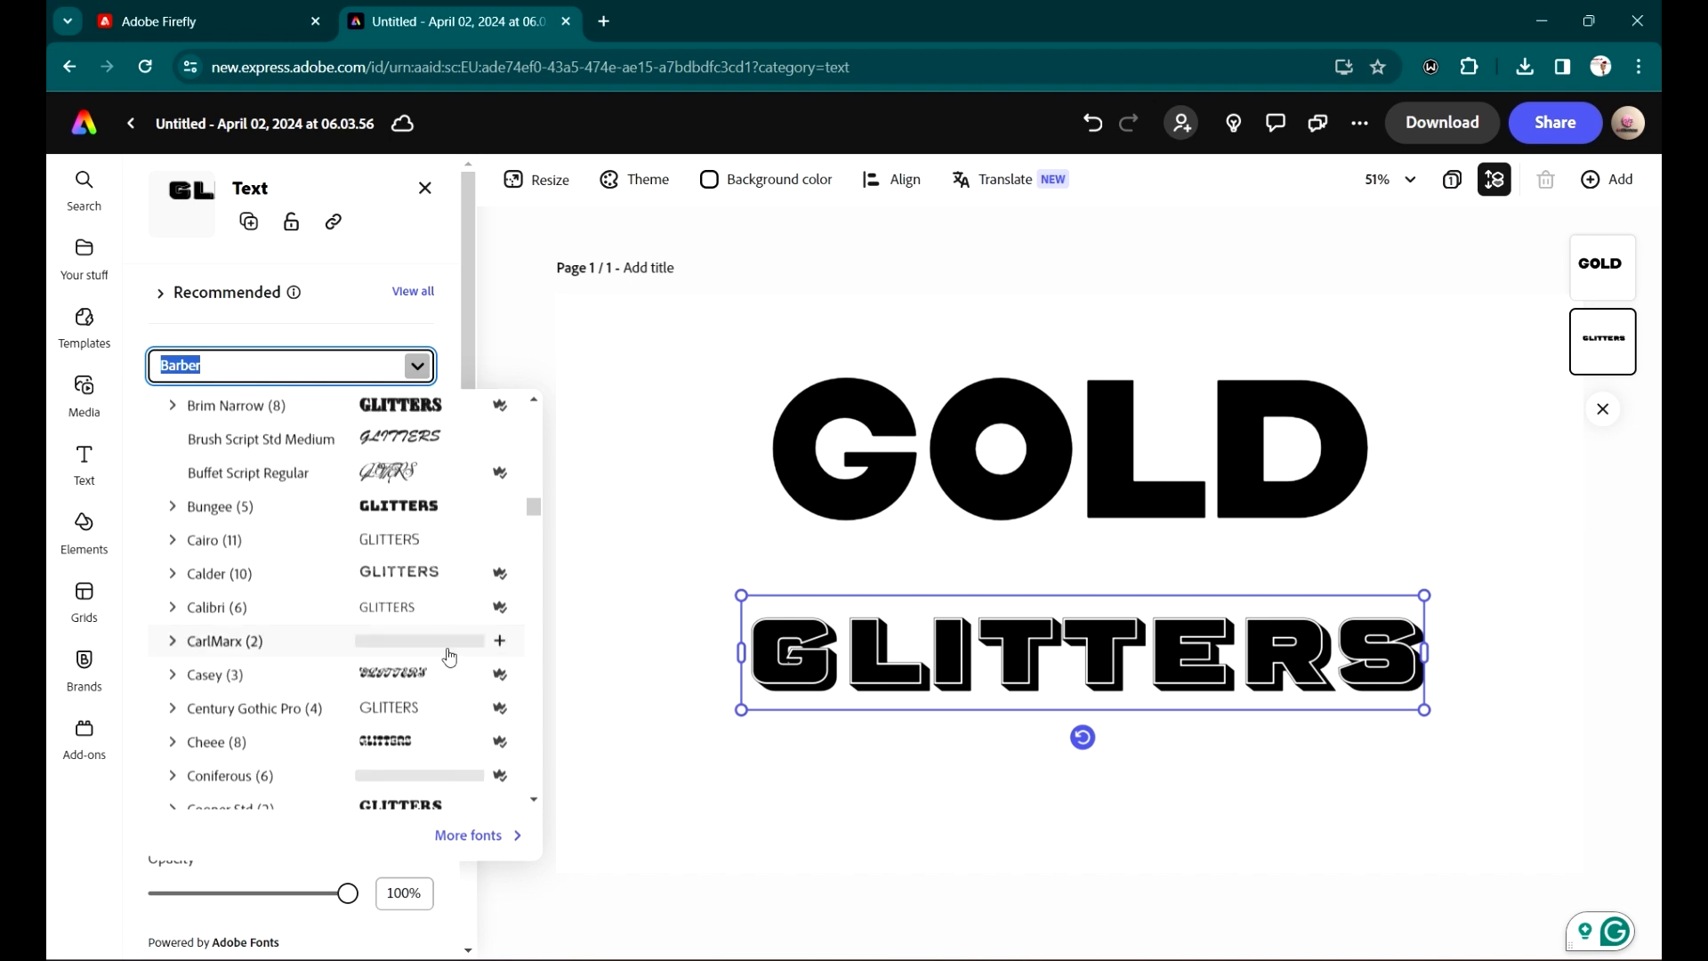
{"action": "scroll", "coordinate": [444, 644], "scroll_direction": "up", "scroll_amount": 1}
{"action": "left_click", "coordinate": [440, 612]}
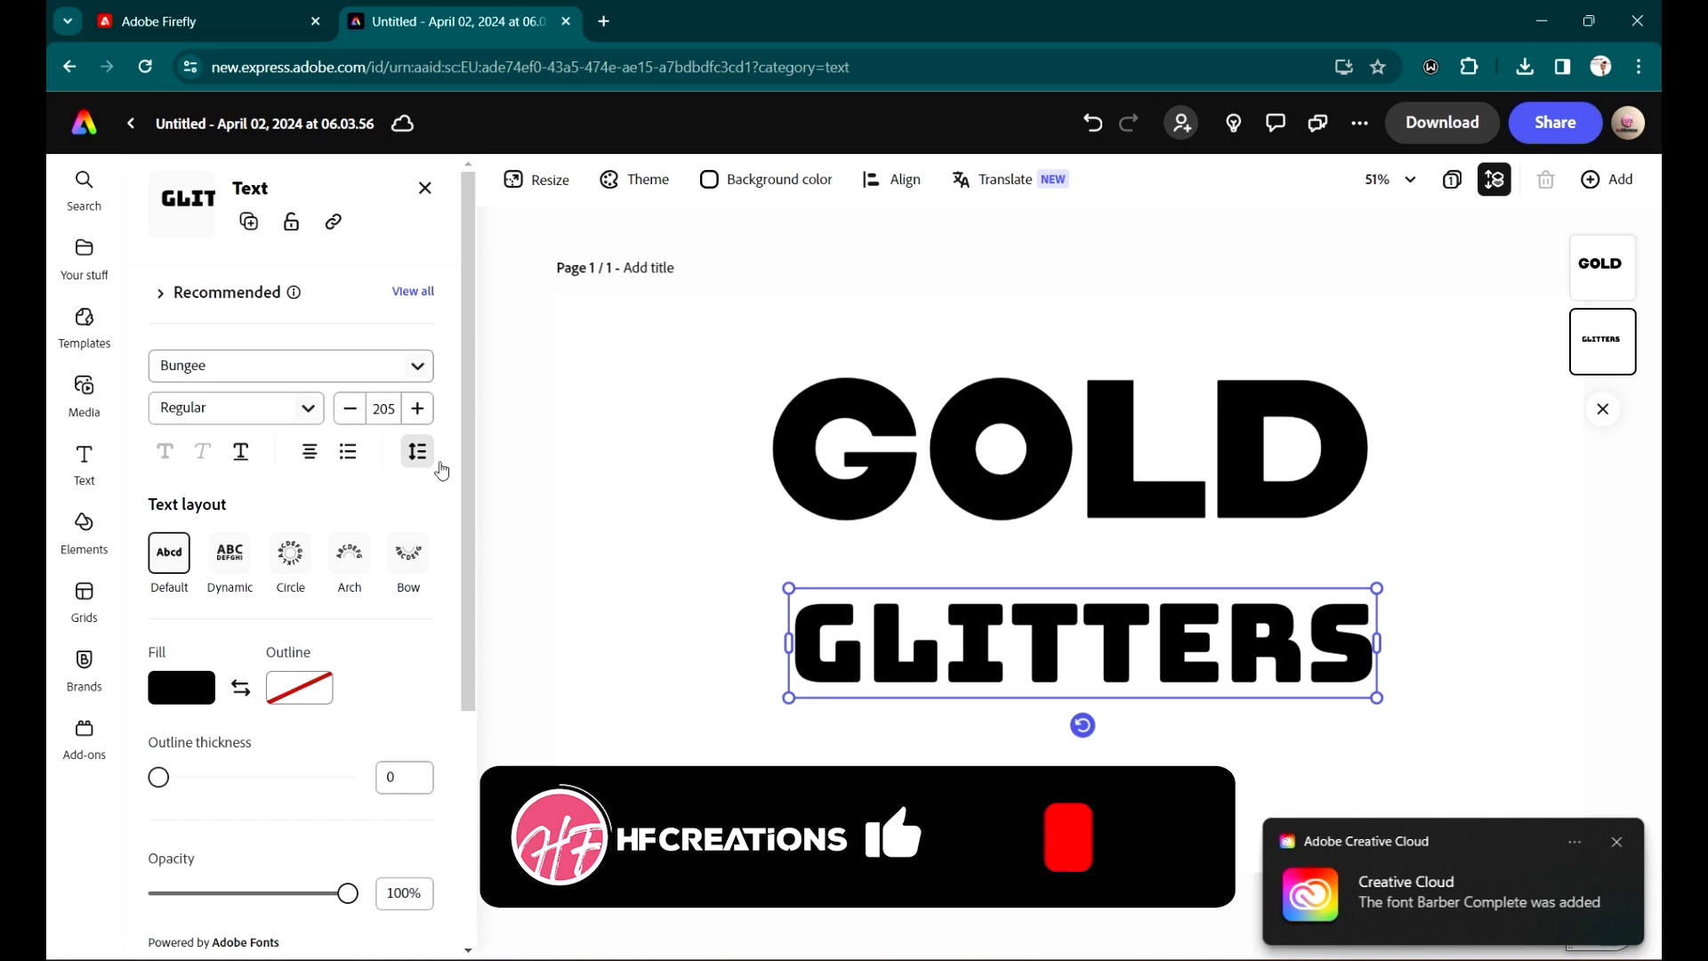
Step: Browse the font list for GLITTERS and change its font to 8 in the Heavy style
{"action": "left_click", "coordinate": [417, 366]}
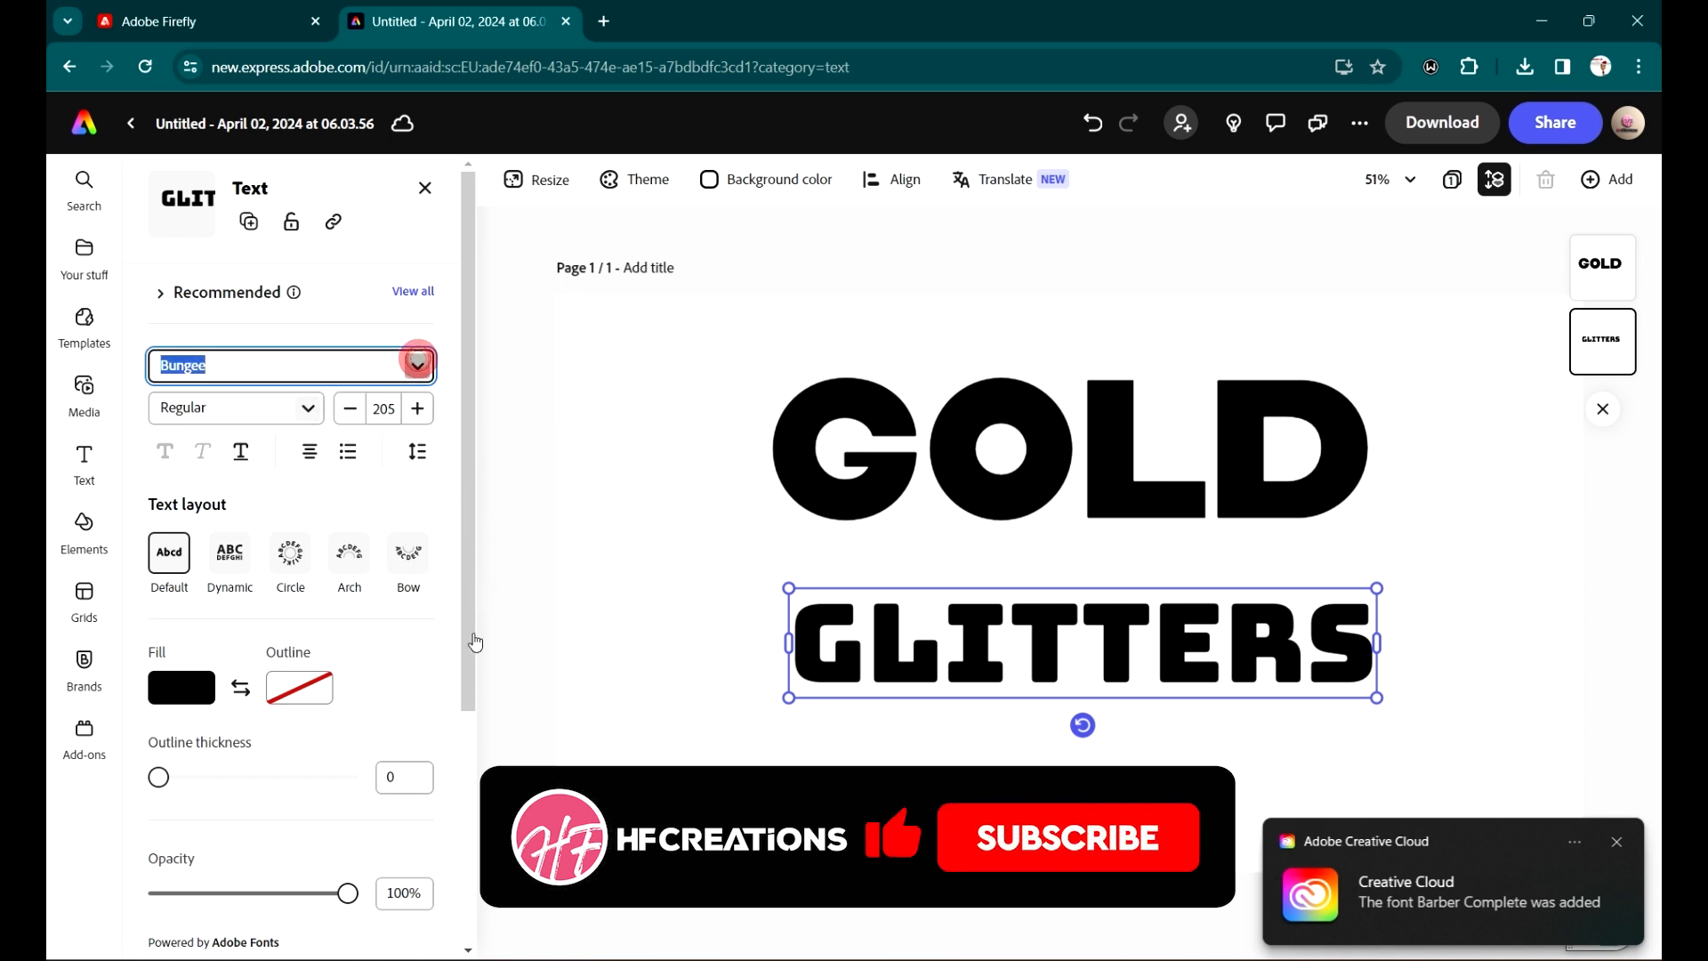
{"action": "scroll", "coordinate": [471, 681], "scroll_direction": "down", "scroll_amount": 6}
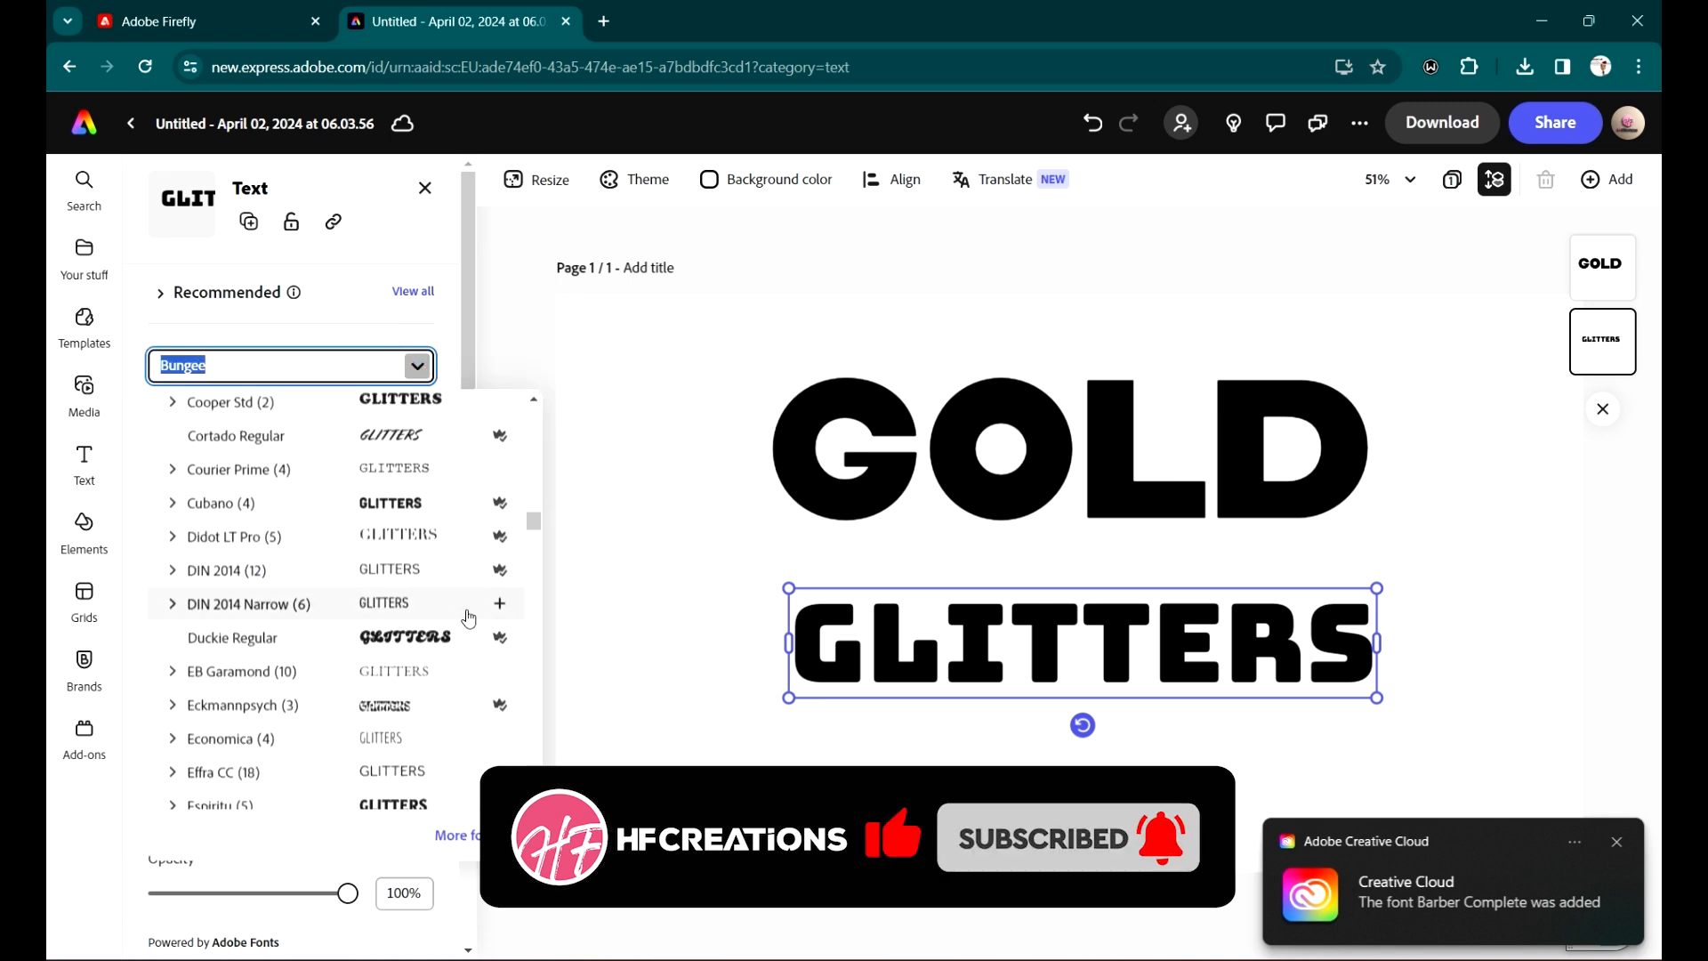
{"action": "scroll", "coordinate": [456, 582], "scroll_direction": "up", "scroll_amount": 2}
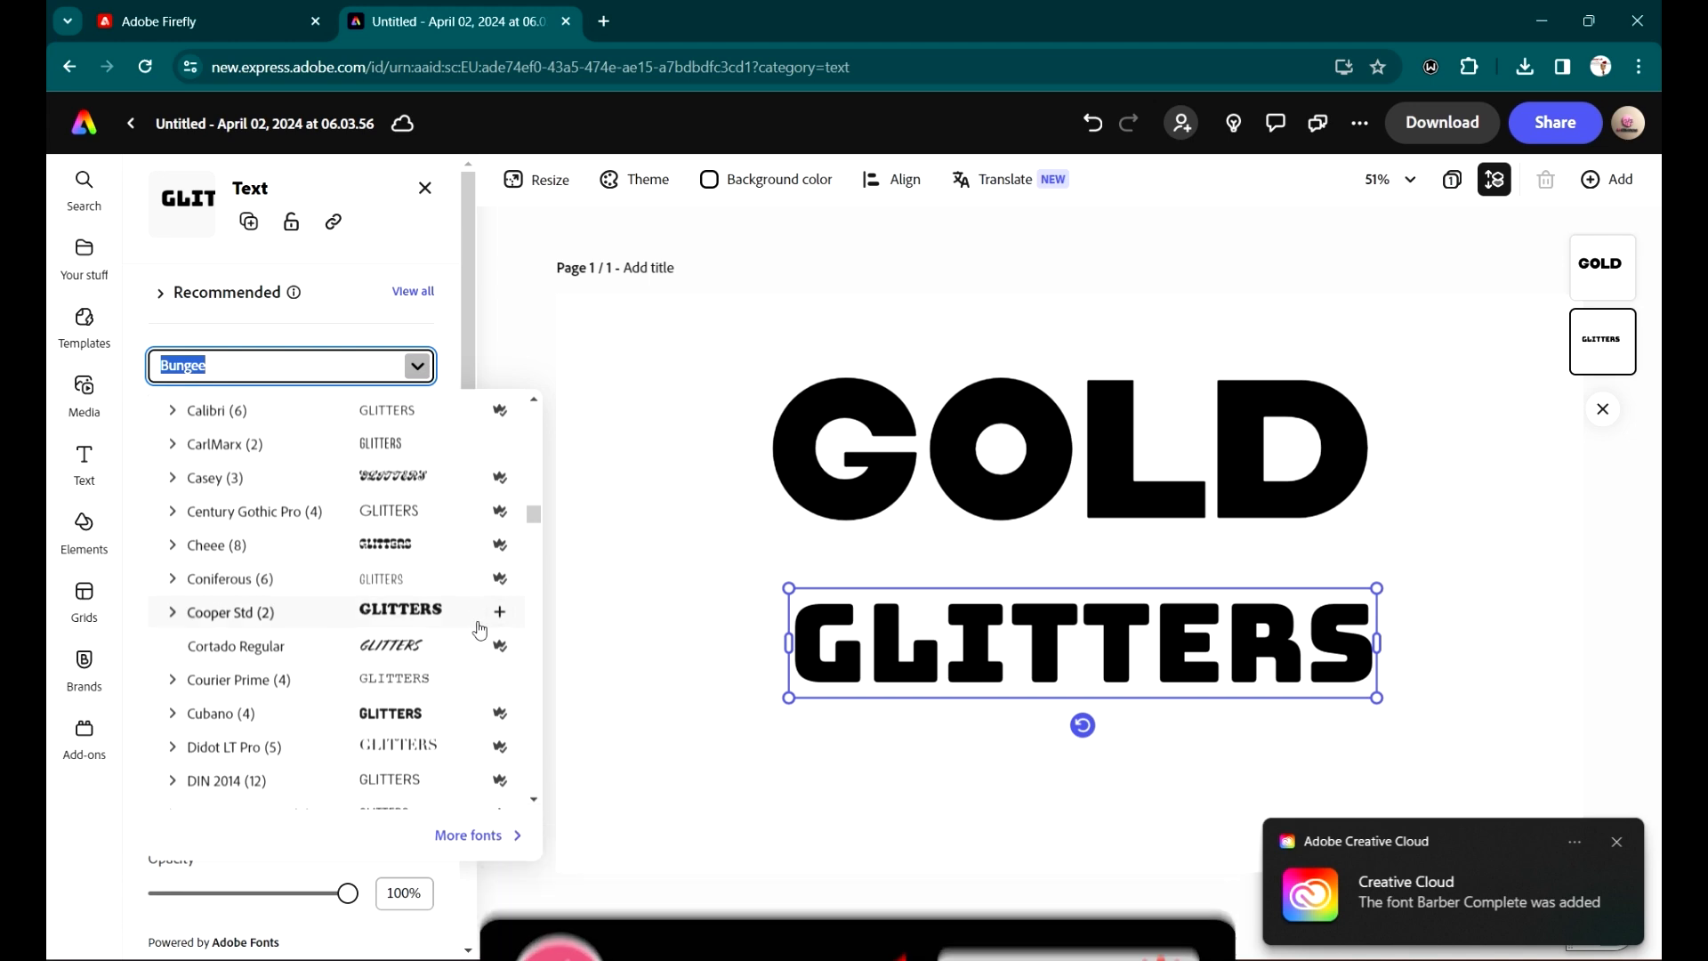
{"action": "scroll", "coordinate": [471, 613], "scroll_direction": "down", "scroll_amount": 8}
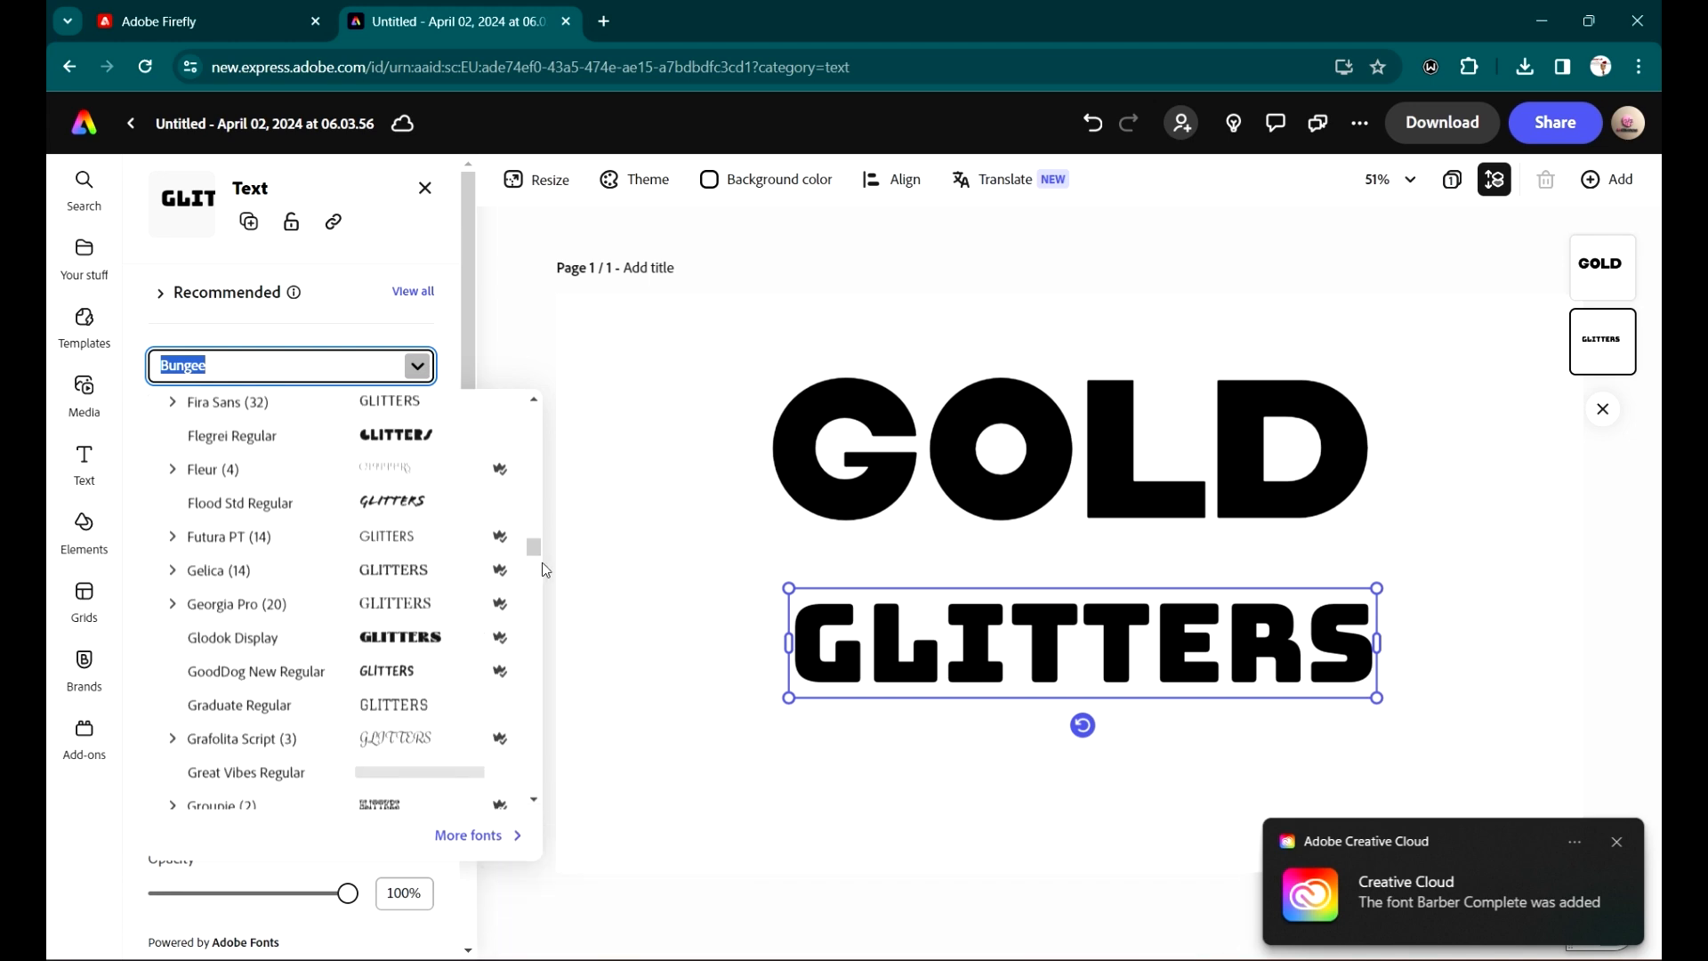
{"action": "left_click_drag", "start_coordinate": [534, 546], "coordinate": [555, 567]}
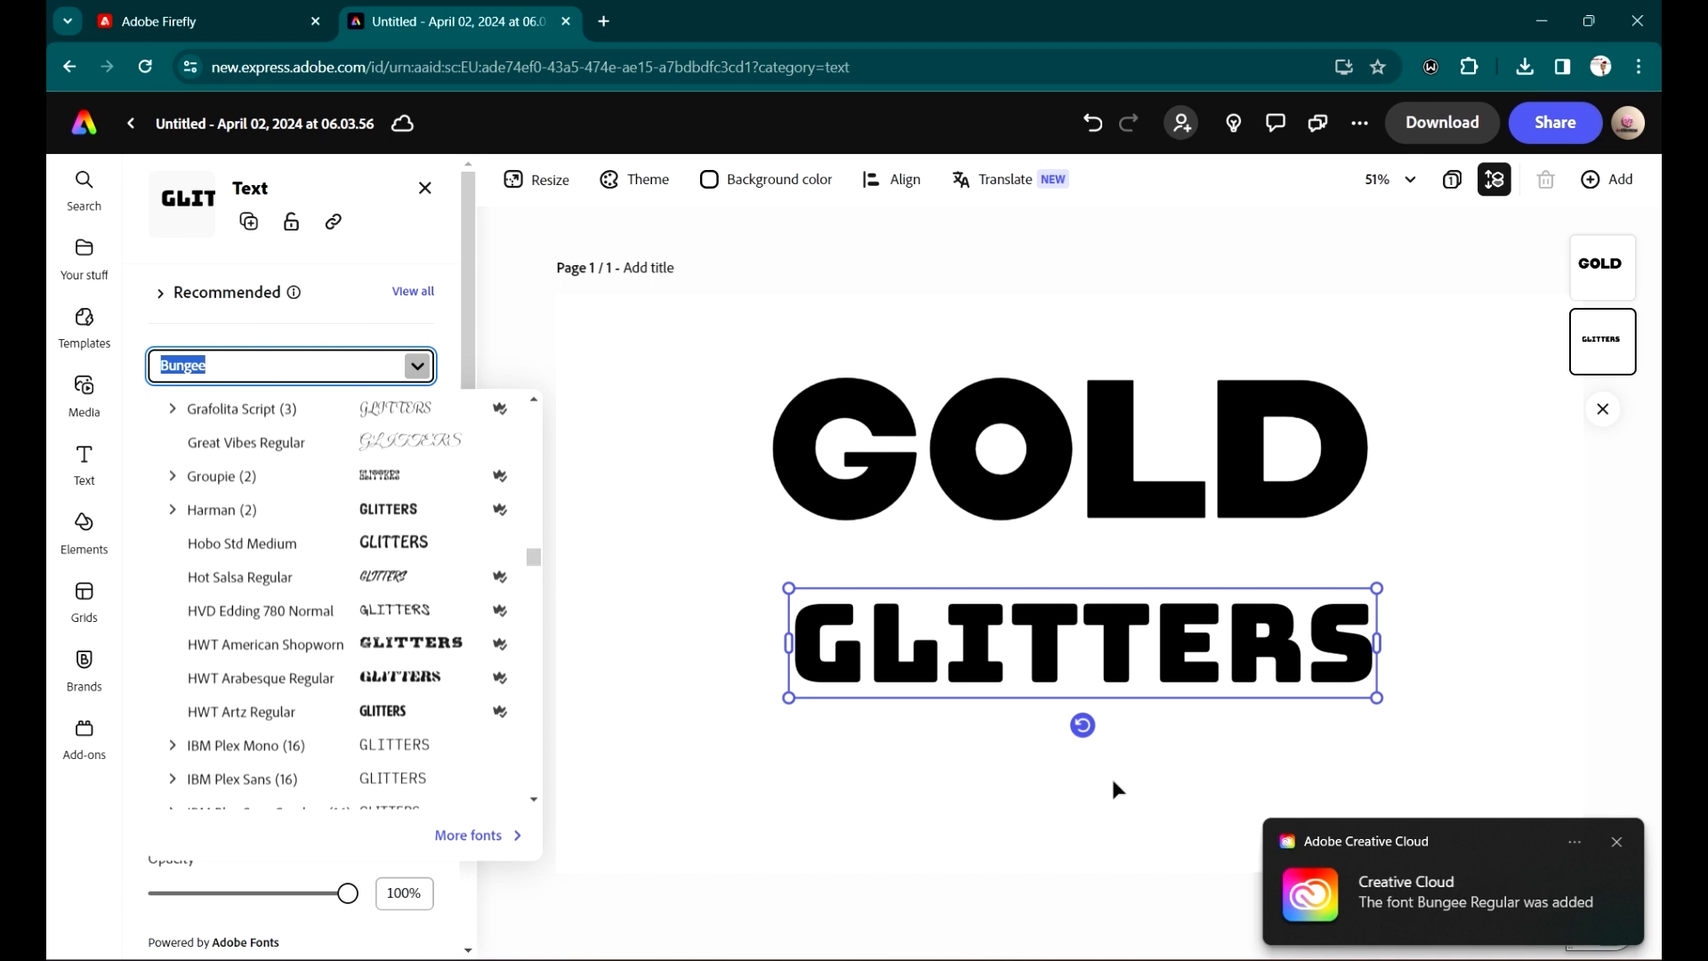
{"action": "scroll", "coordinate": [434, 723], "scroll_direction": "down", "scroll_amount": 5}
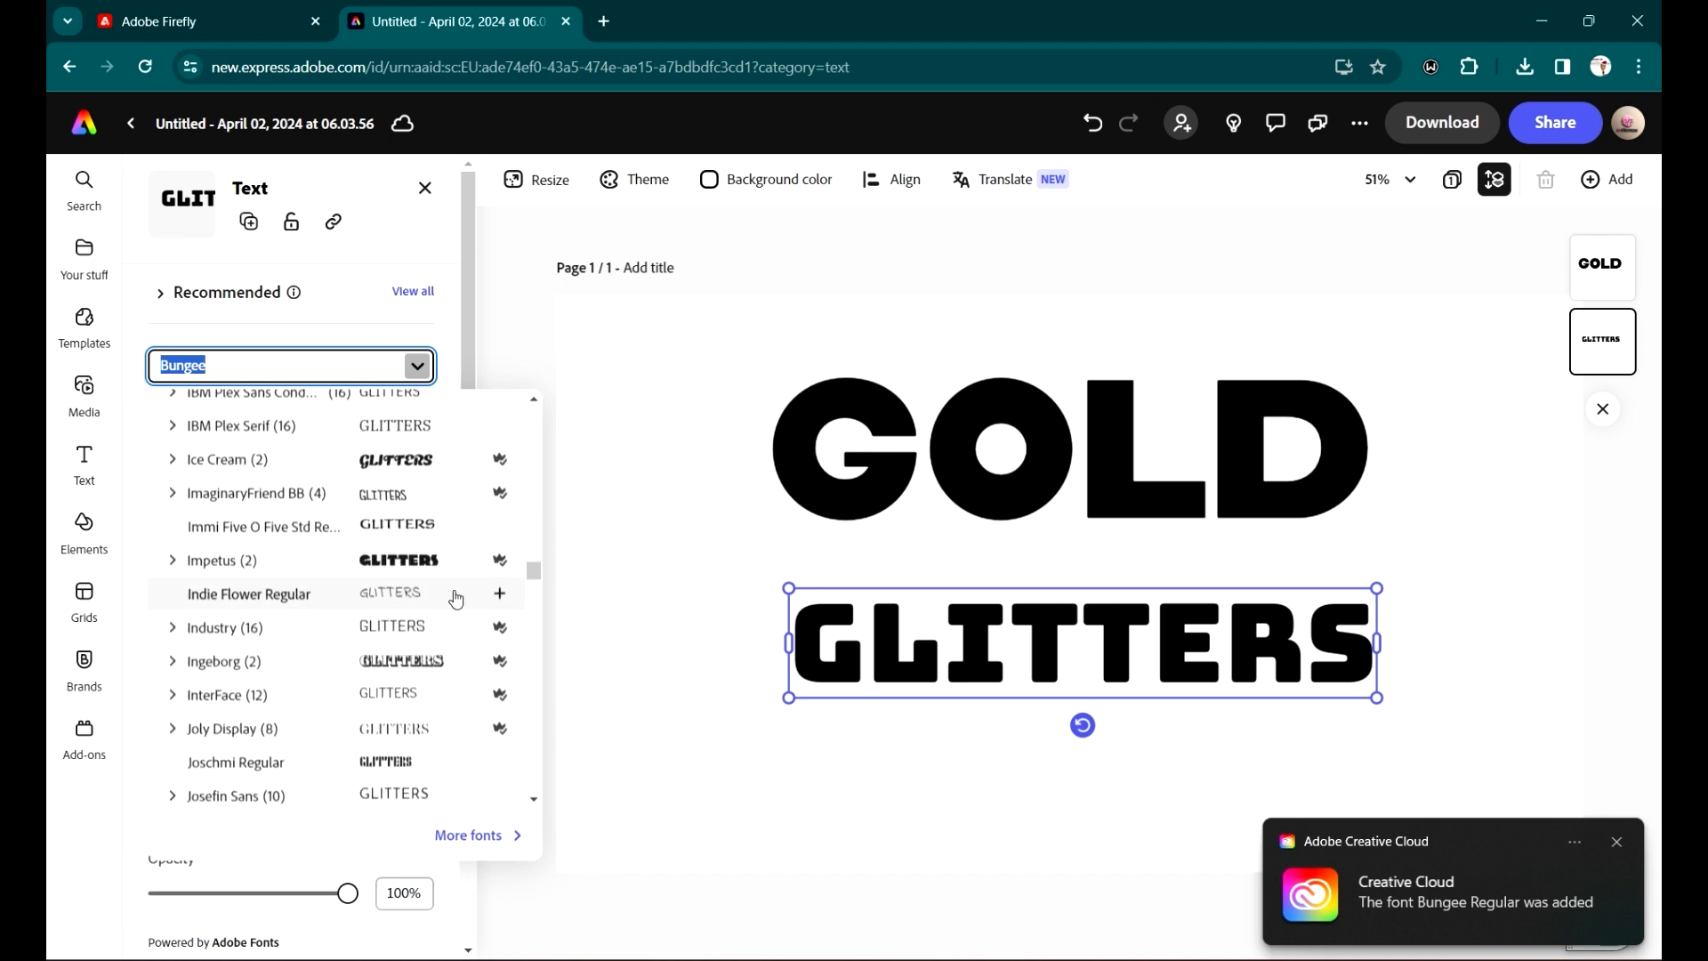
{"action": "left_click_drag", "start_coordinate": [545, 572], "coordinate": [528, 335]}
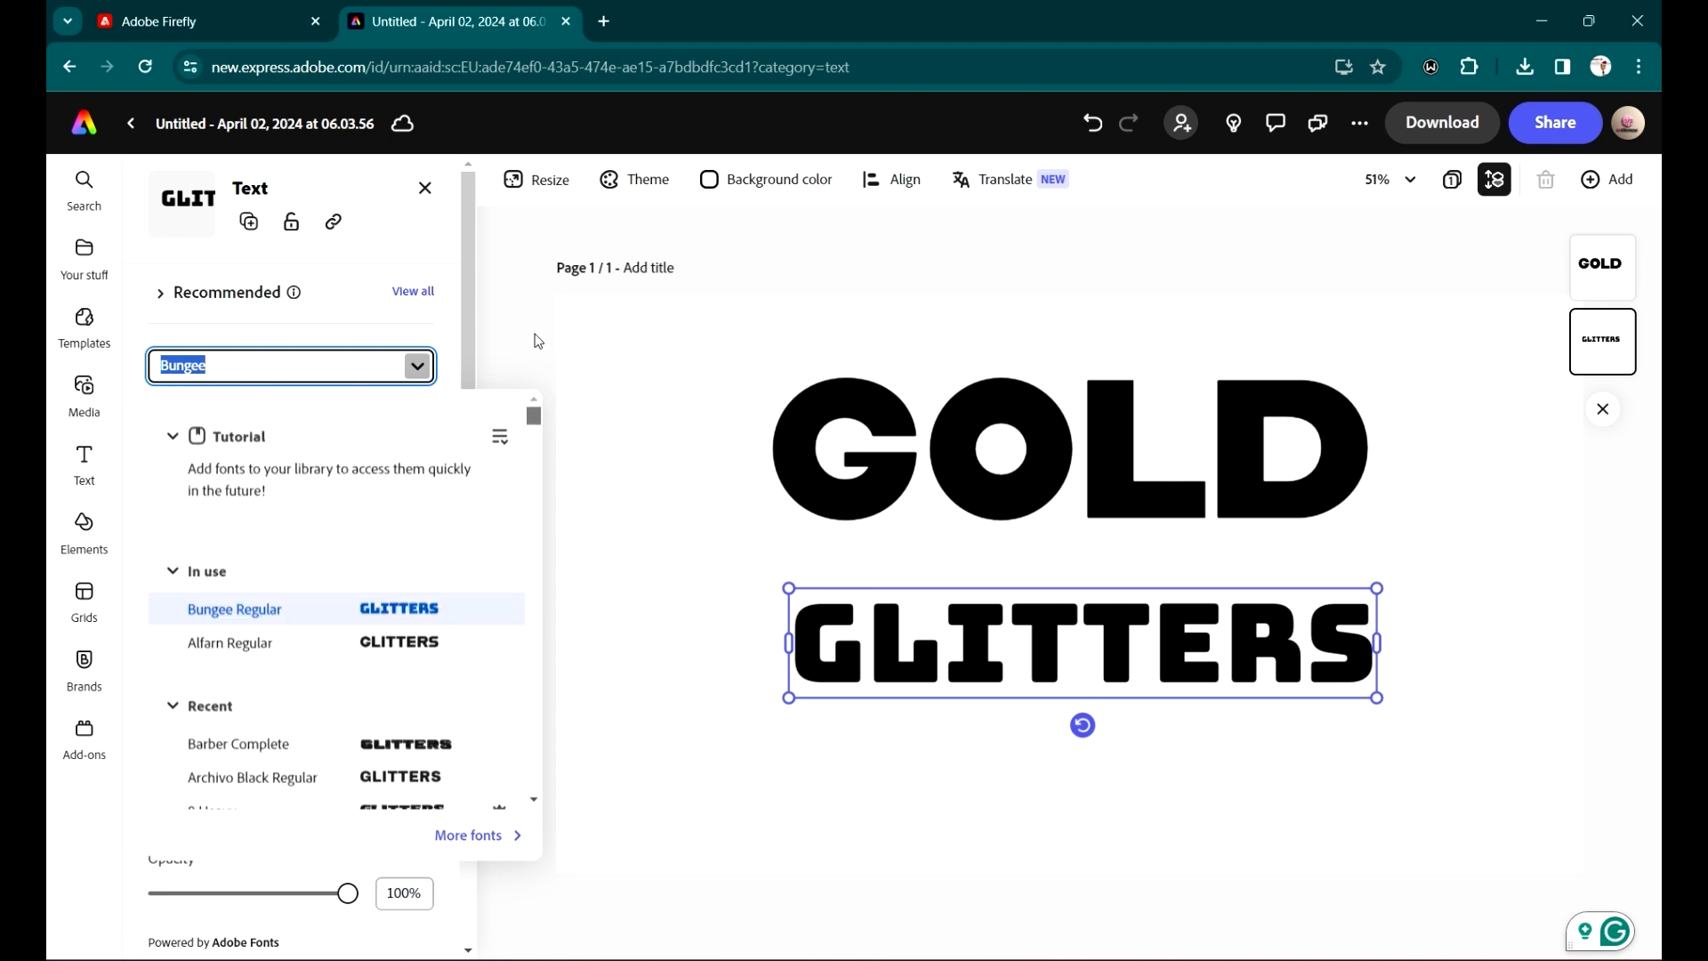
{"action": "scroll", "coordinate": [367, 707], "scroll_direction": "down", "scroll_amount": 2}
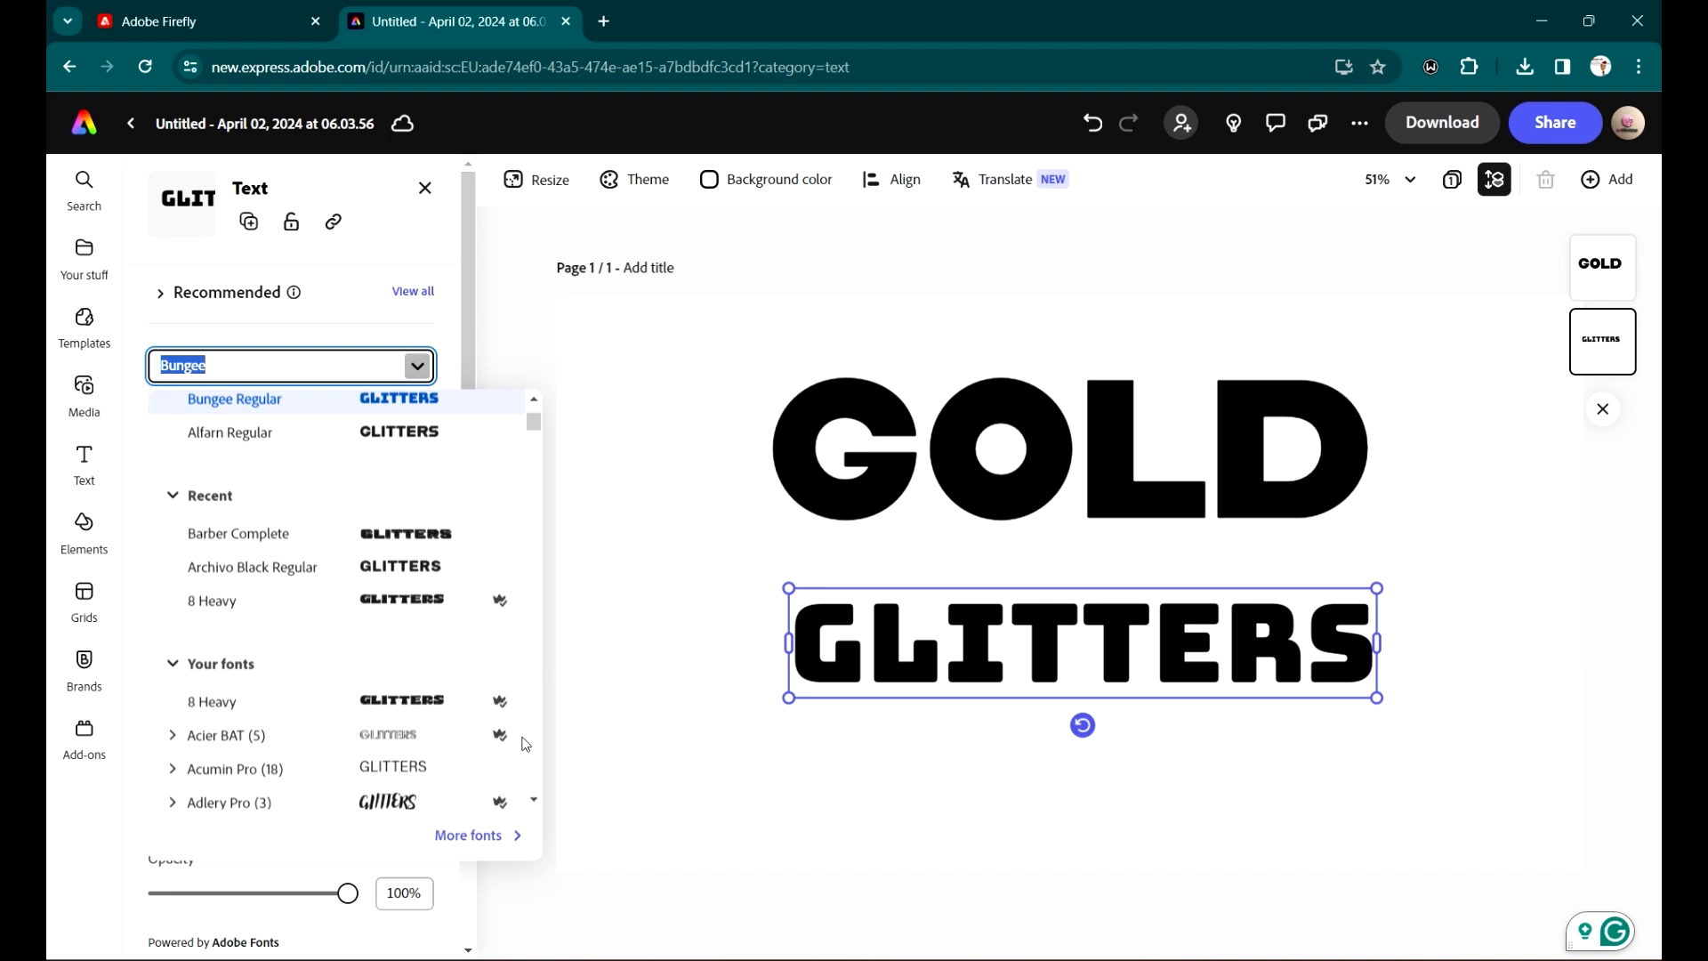
{"action": "scroll", "coordinate": [418, 615], "scroll_direction": "down", "scroll_amount": 1}
{"action": "left_click", "coordinate": [428, 609]}
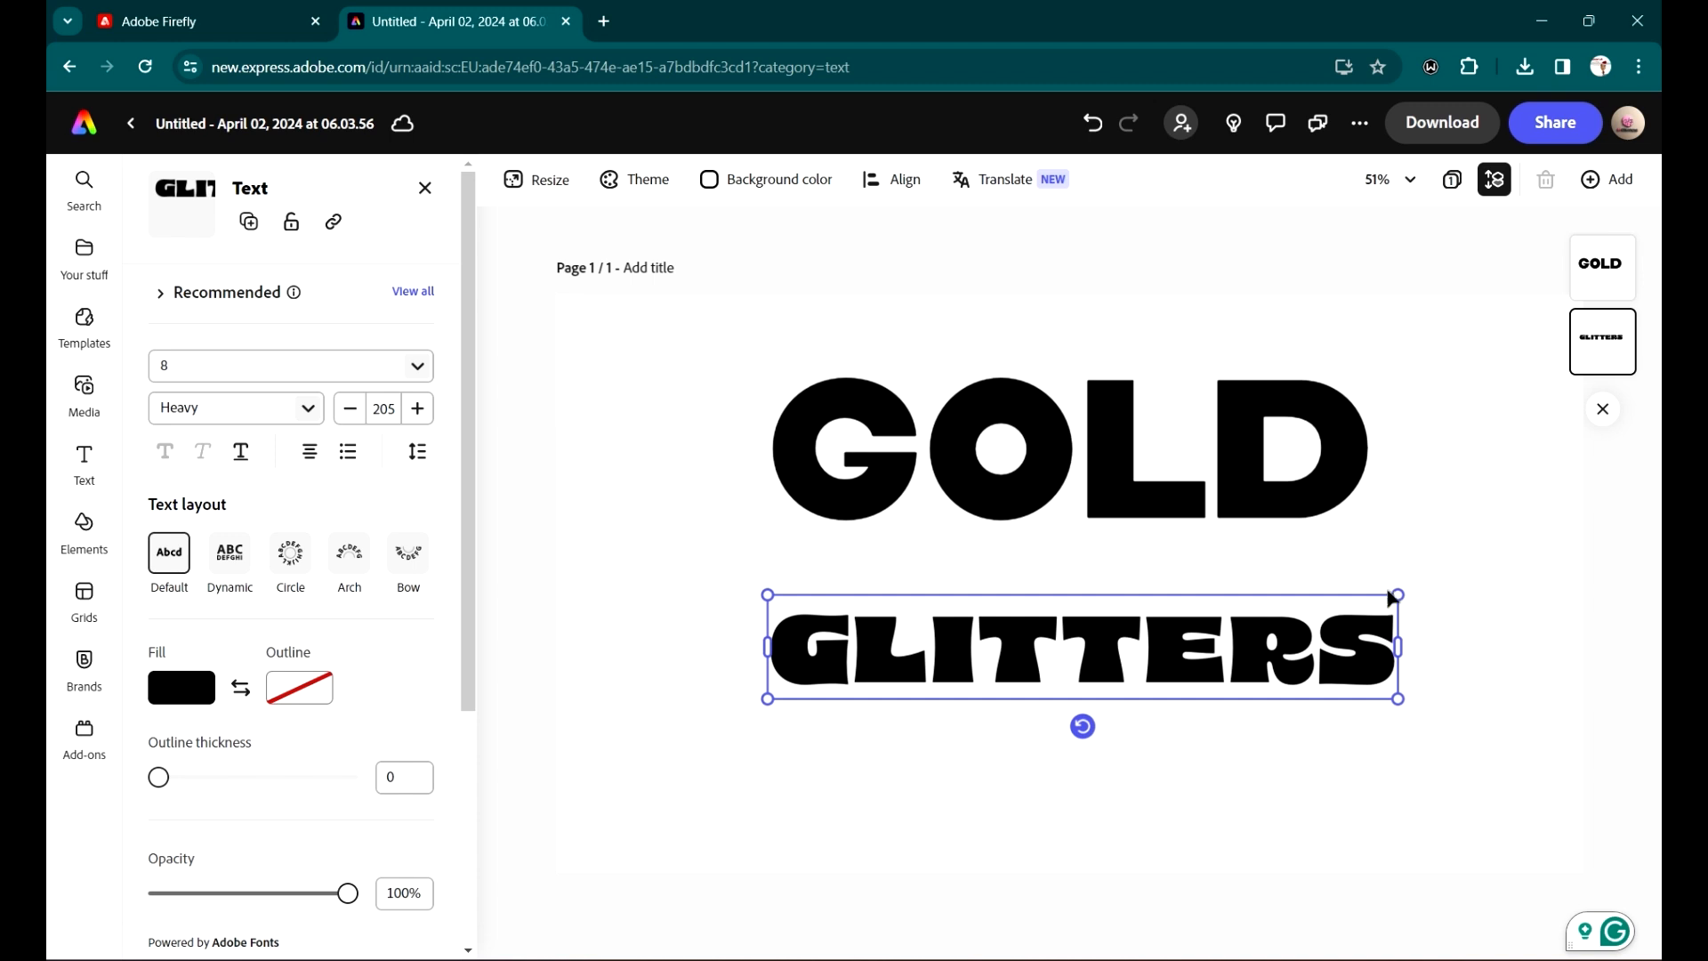
Step: Enlarge GLITTERS to size 259 and GOLD to size 438, placing GOLD centred above GLITTERS on the page
{"action": "left_click_drag", "start_coordinate": [1397, 595], "coordinate": [1556, 525]}
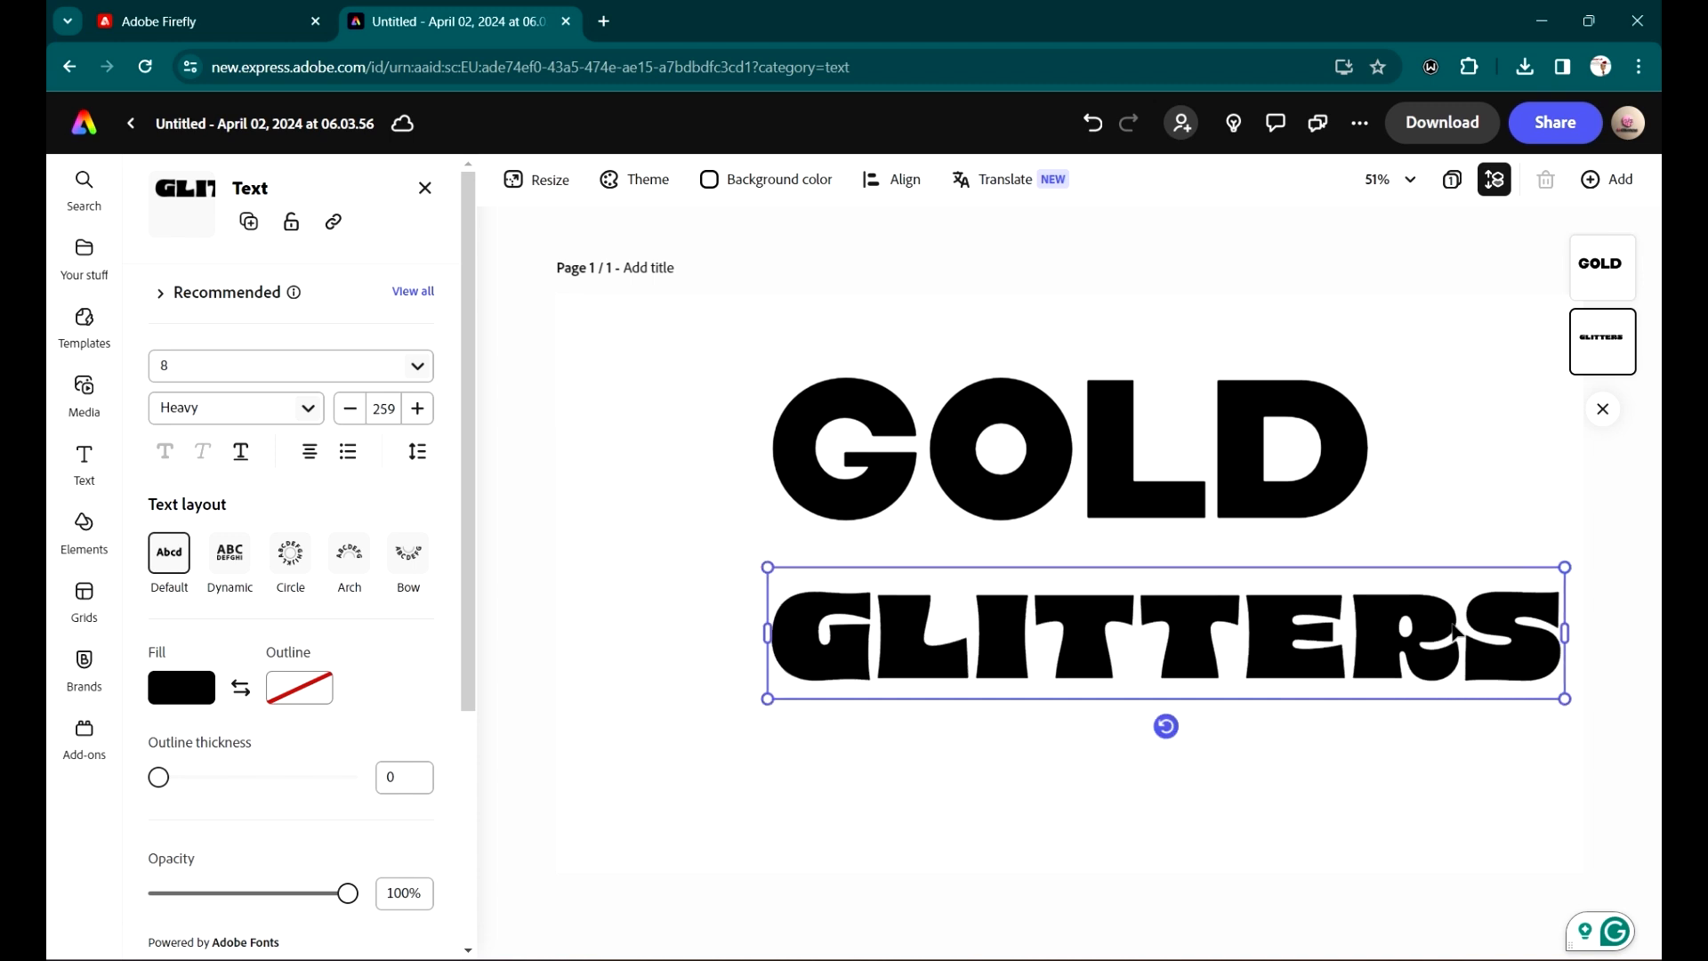
{"action": "left_click_drag", "start_coordinate": [1440, 613], "coordinate": [1316, 672]}
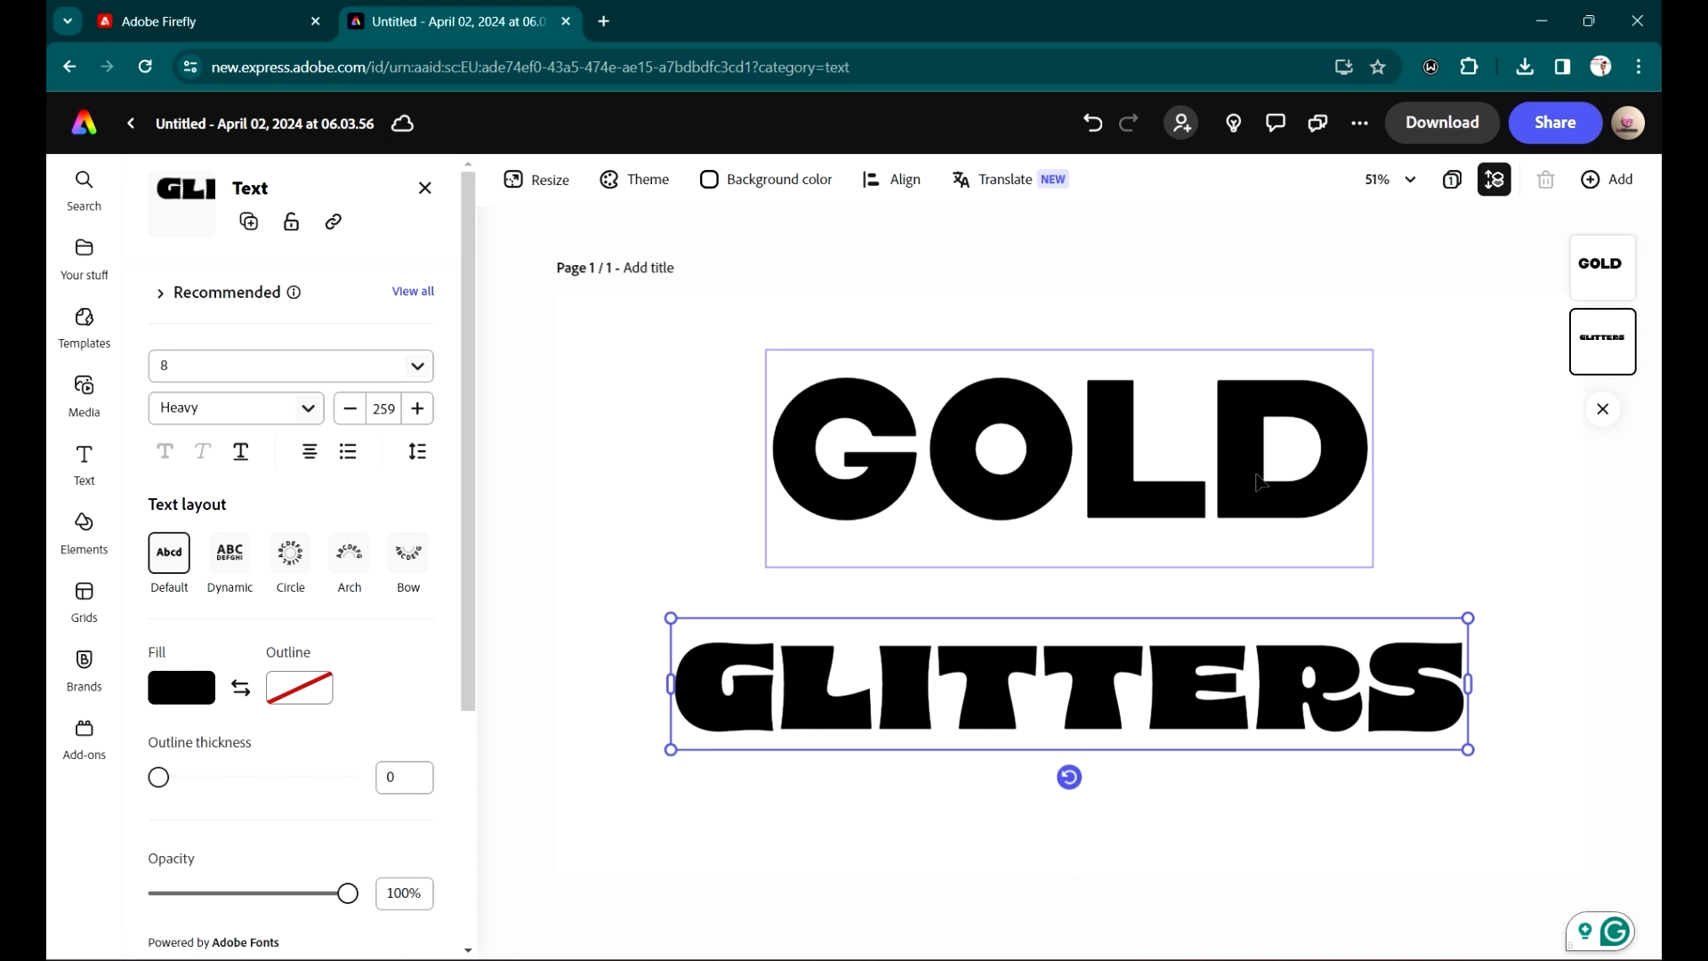
{"action": "left_click", "coordinate": [1255, 476]}
{"action": "left_click_drag", "start_coordinate": [1374, 567], "coordinate": [1483, 602]}
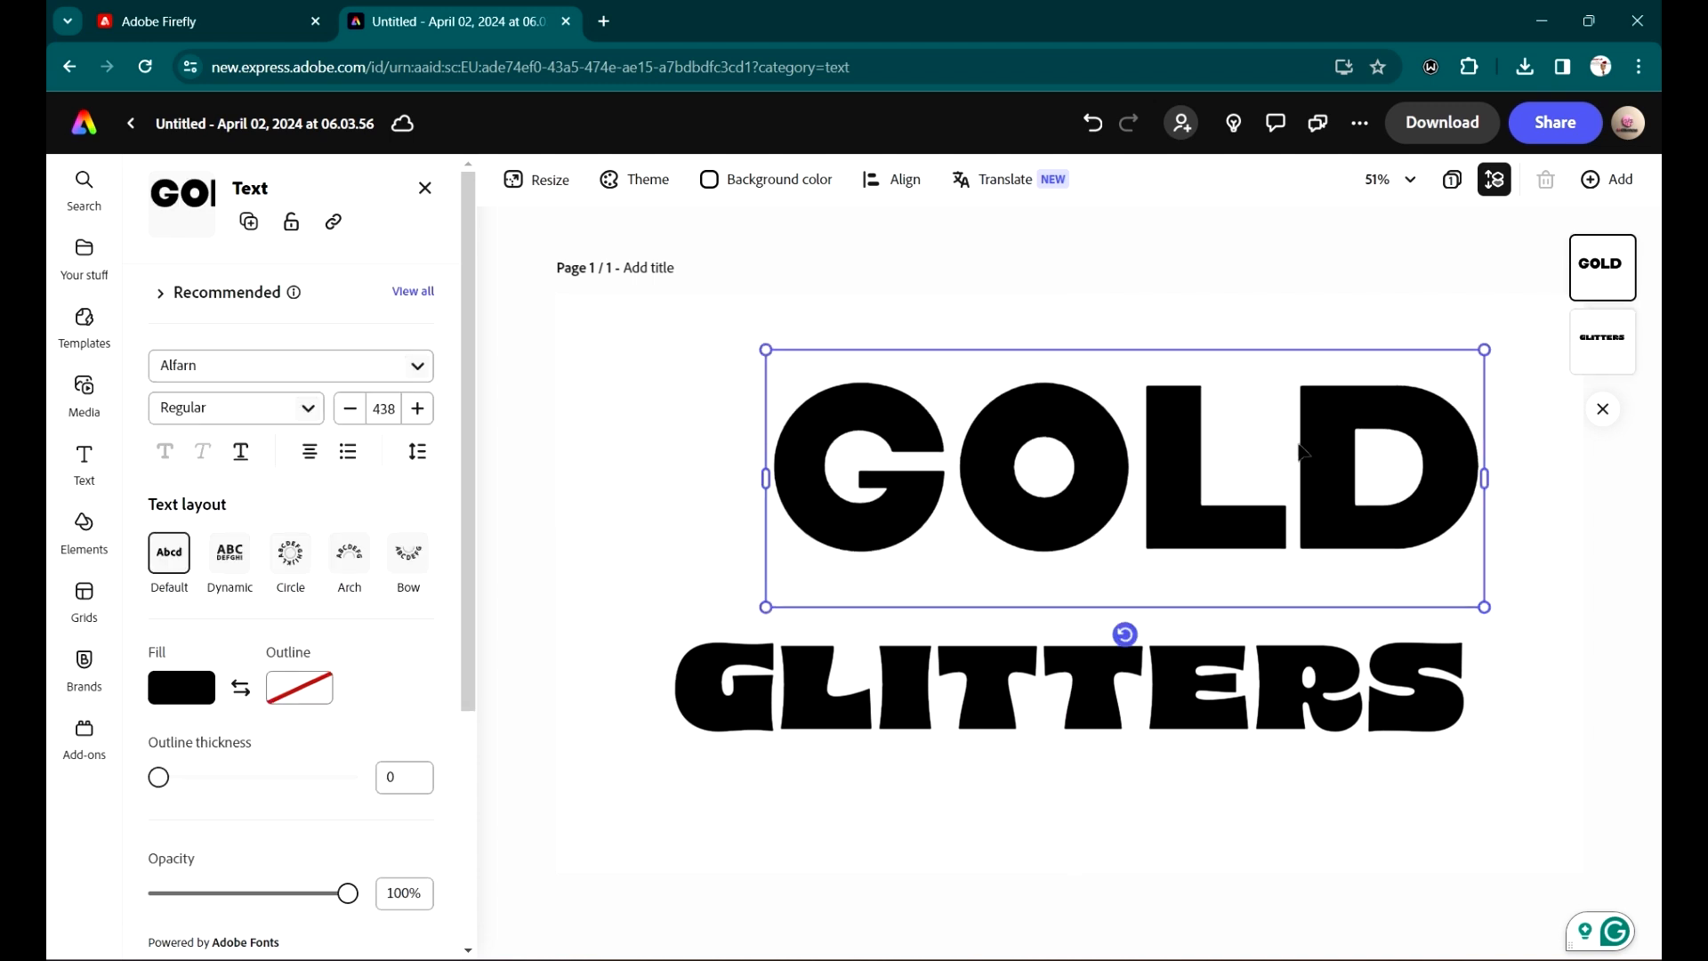
{"action": "left_click_drag", "start_coordinate": [1293, 442], "coordinate": [1265, 424]}
{"action": "left_click_drag", "start_coordinate": [1102, 424], "coordinate": [1094, 418]}
Step: Apply the Bow text layout to GLITTERS and place the curved word at size 229 beneath GOLD
{"action": "left_click", "coordinate": [1250, 709]}
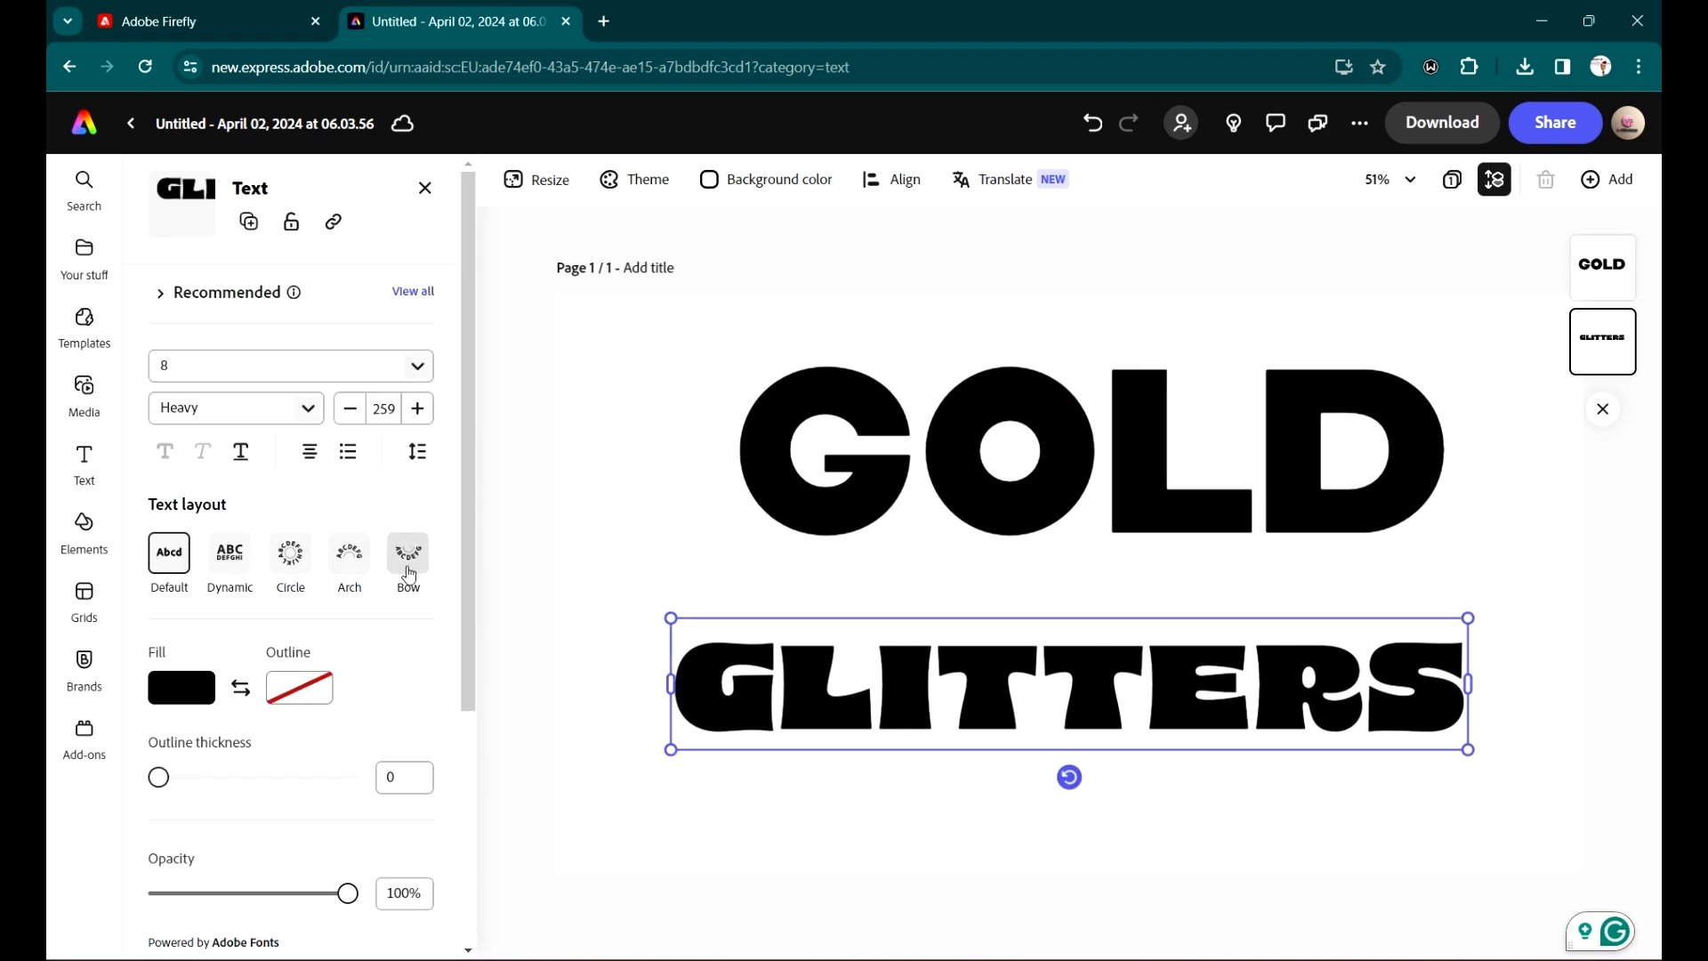
{"action": "left_click", "coordinate": [406, 545]}
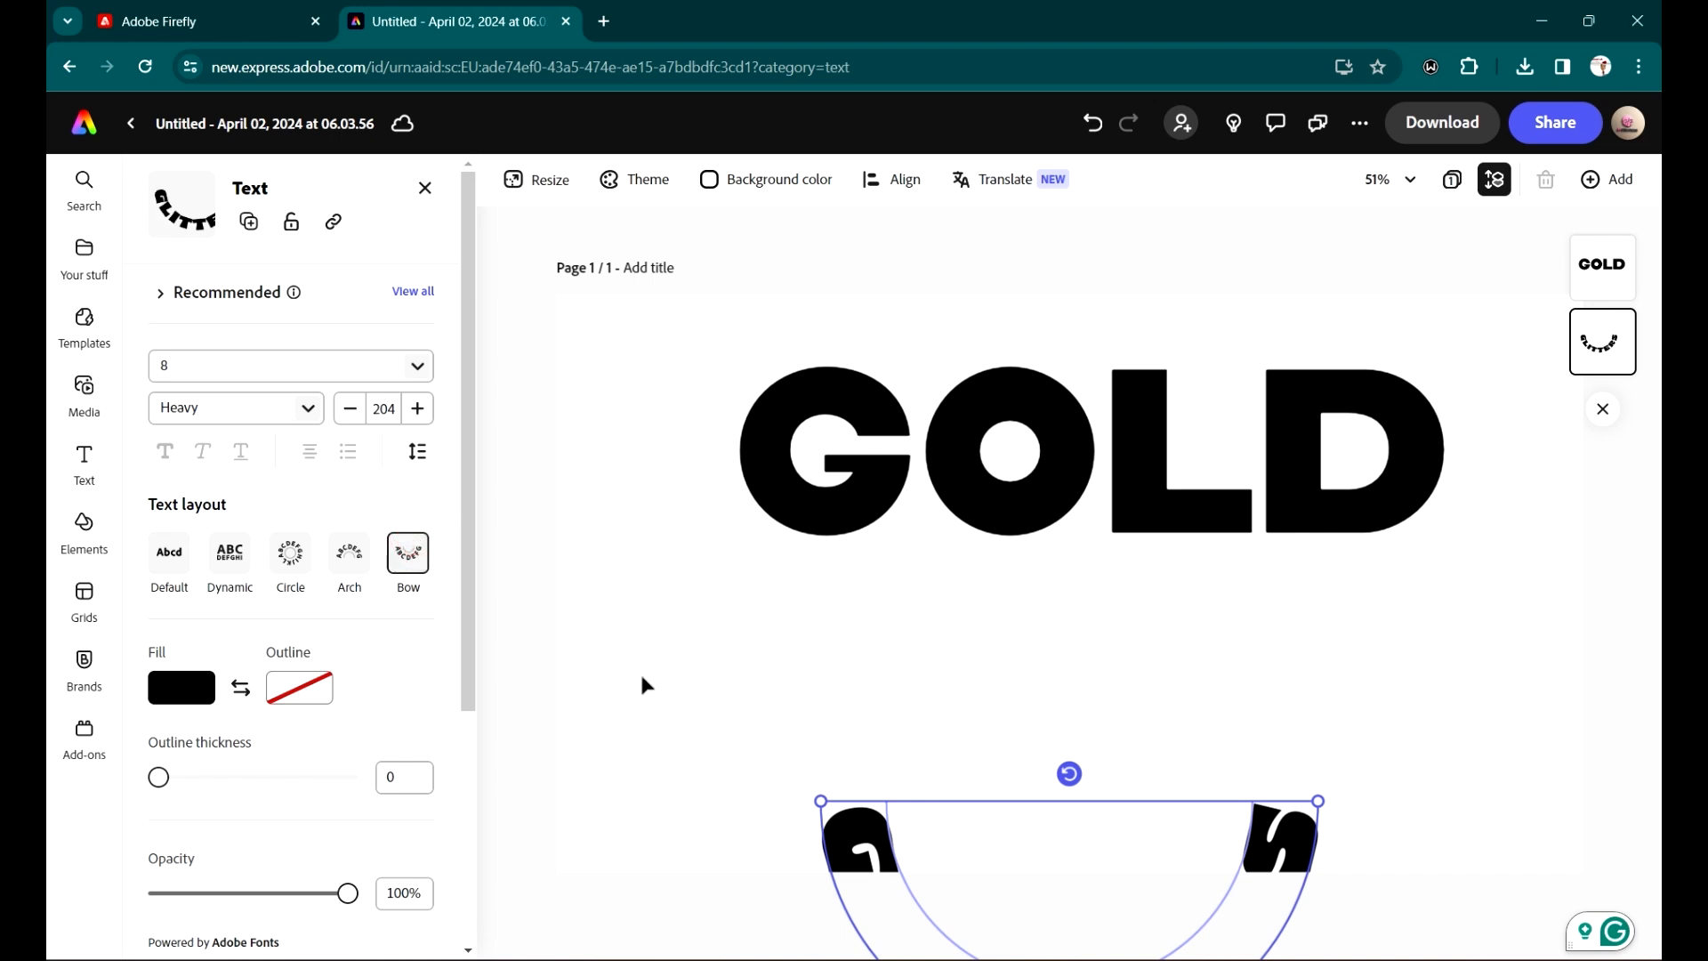
{"action": "left_click_drag", "start_coordinate": [1314, 859], "coordinate": [1357, 543]}
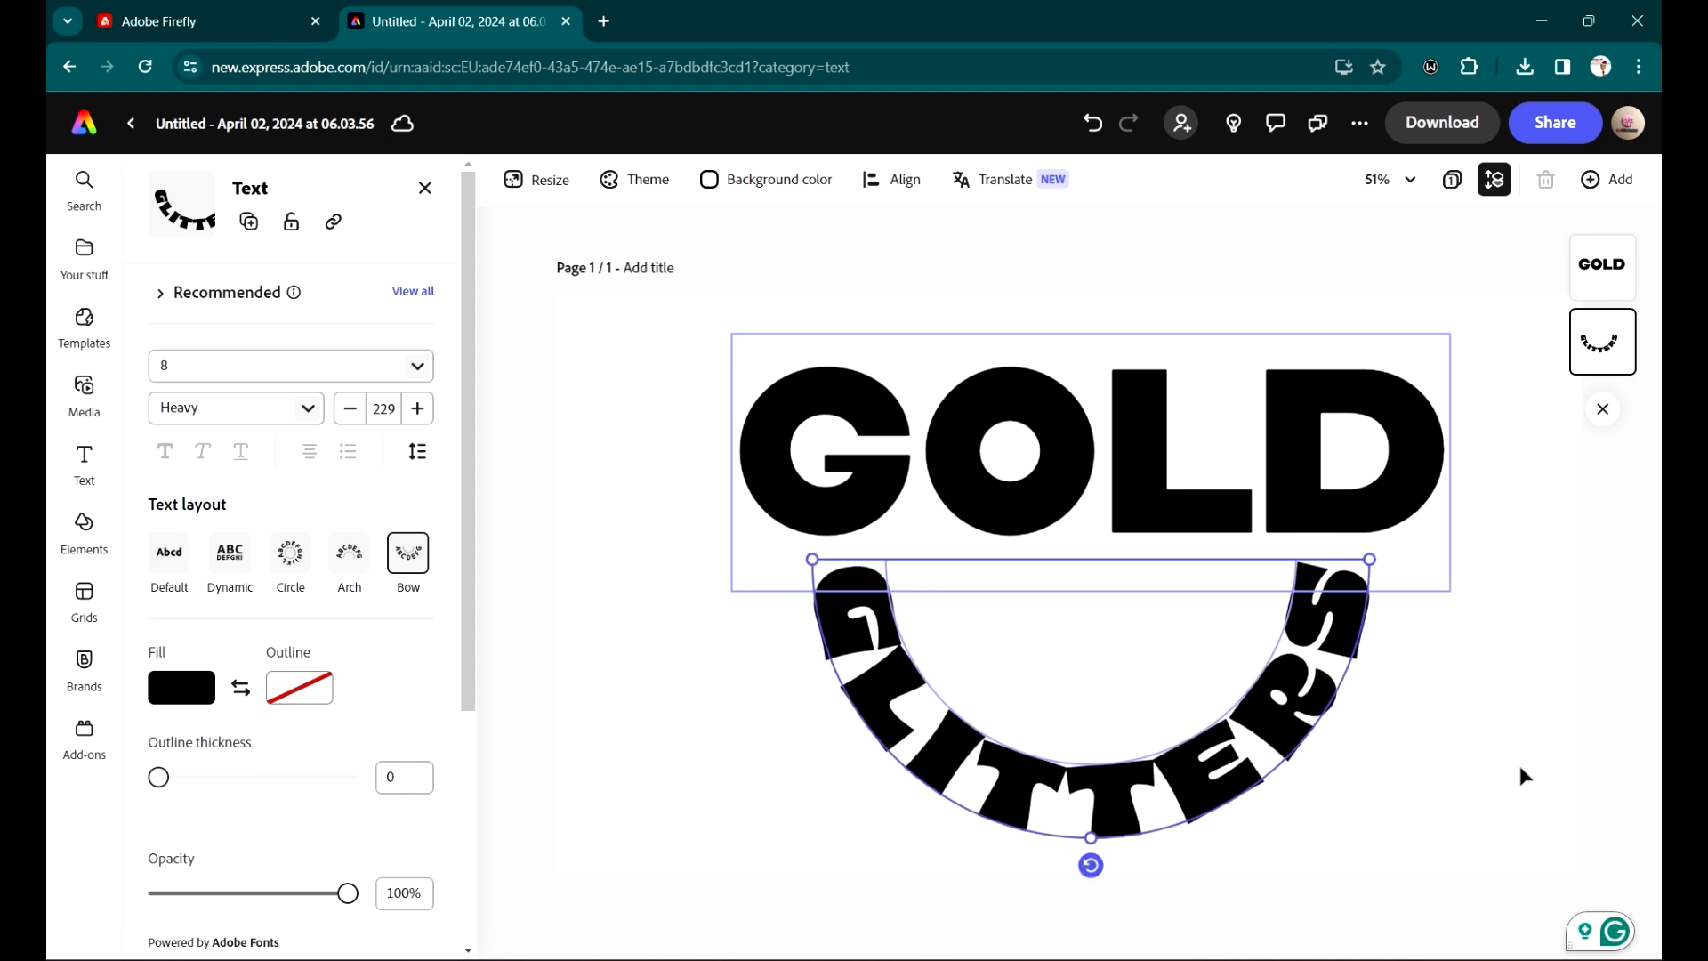
Step: Move the GOLD text slightly up on the page
{"action": "left_click", "coordinate": [1458, 627]}
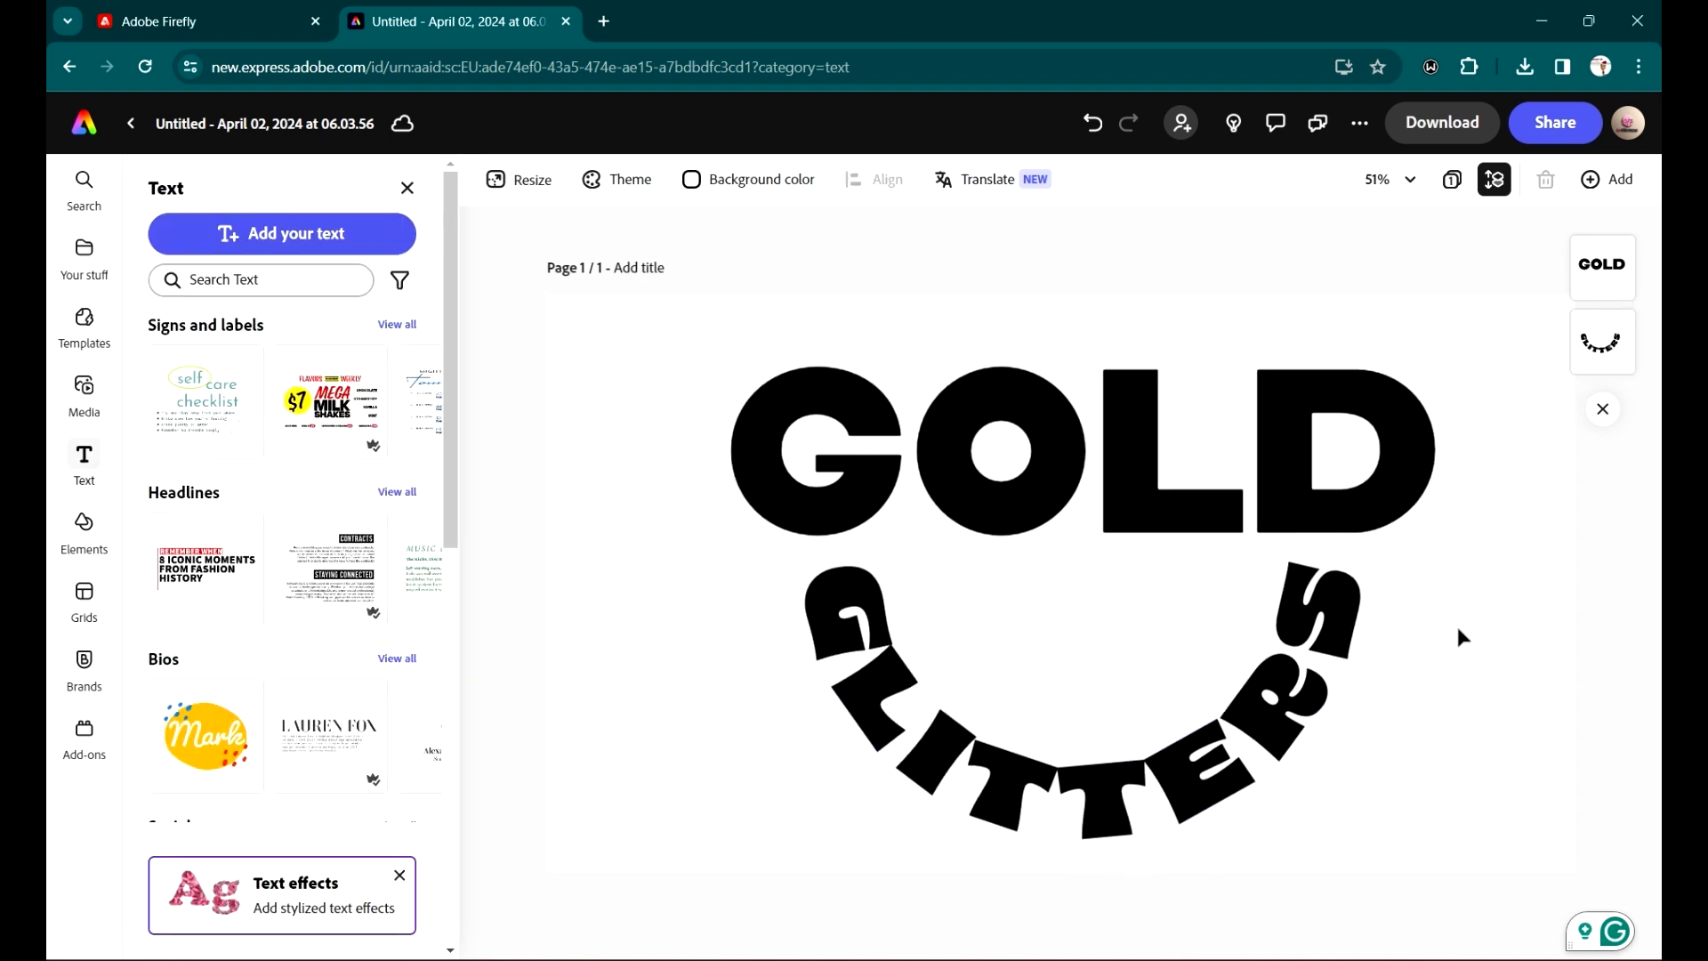
{"action": "left_click", "coordinate": [1300, 479]}
{"action": "left_click_drag", "start_coordinate": [1306, 464], "coordinate": [1313, 447]}
Step: Reduce the curved GLITTERS text to size 192 and centre it closely beneath GOLD
{"action": "left_click", "coordinate": [1331, 727]}
{"action": "mouse_move", "coordinate": [1302, 703]}
{"action": "left_mouse_down"}
{"action": "mouse_move", "coordinate": [1270, 663]}
{"action": "mouse_move", "coordinate": [1293, 676]}
{"action": "left_mouse_up"}
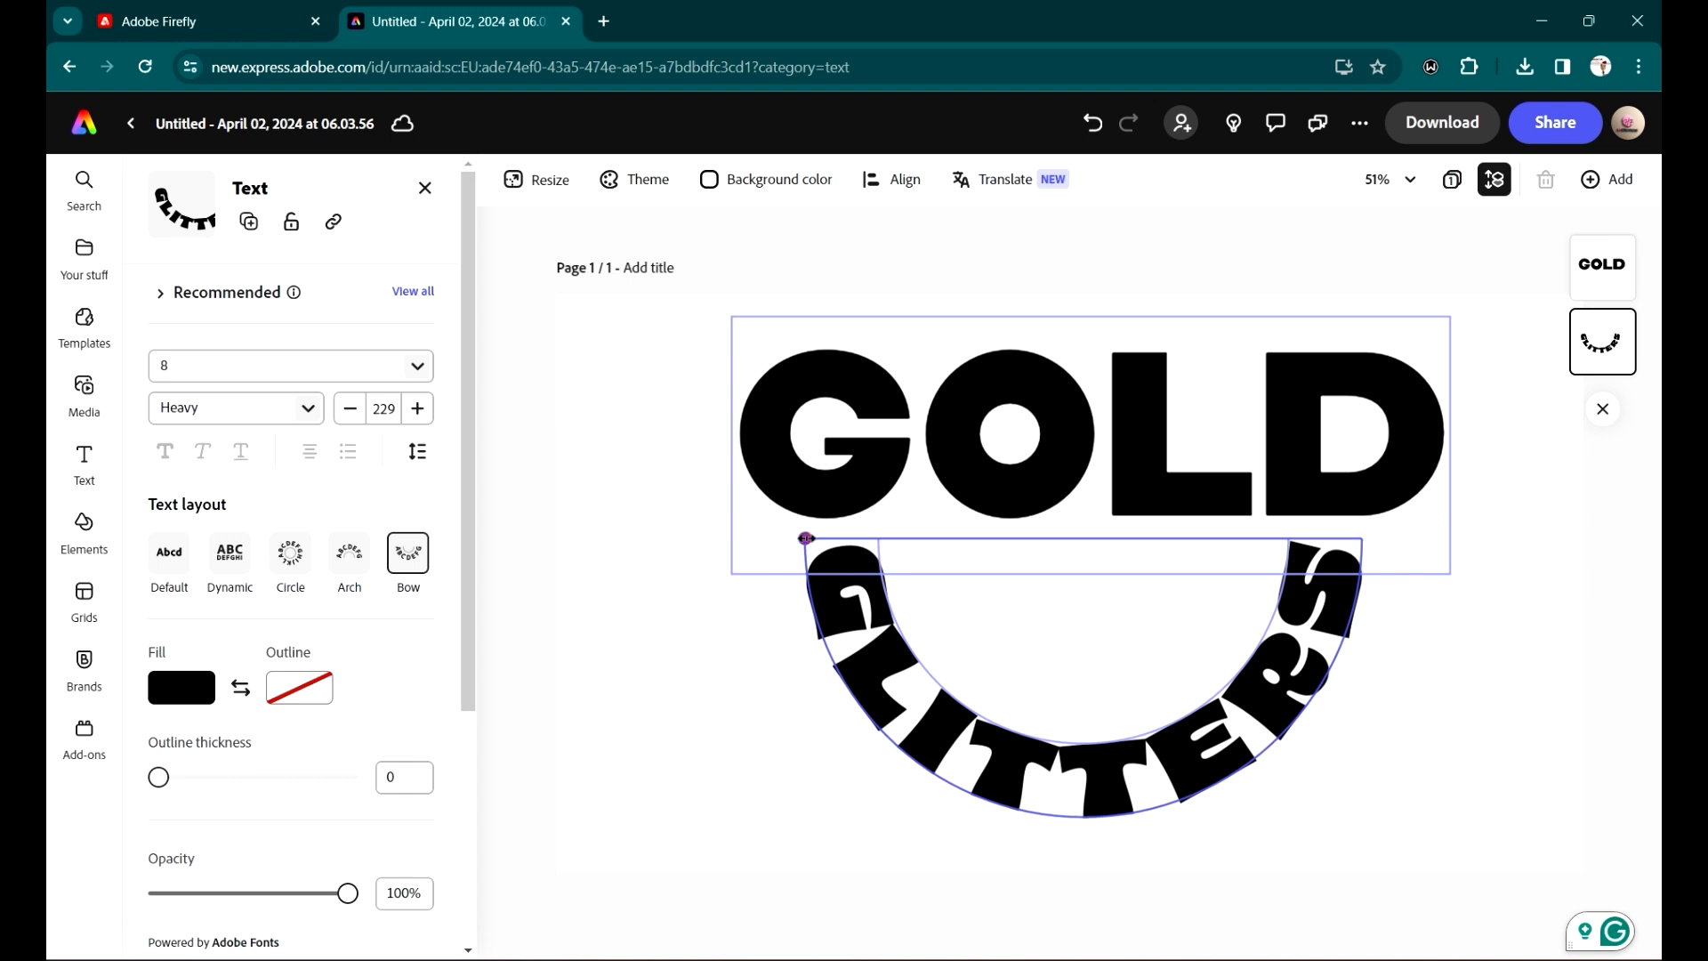
{"action": "mouse_move", "coordinate": [806, 538]}
{"action": "left_mouse_down"}
{"action": "mouse_move", "coordinate": [861, 539]}
{"action": "mouse_move", "coordinate": [756, 512]}
{"action": "mouse_move", "coordinate": [807, 539]}
{"action": "left_mouse_up"}
{"action": "left_click_drag", "start_coordinate": [1078, 803], "coordinate": [1099, 779]}
{"action": "left_click_drag", "start_coordinate": [1173, 736], "coordinate": [1176, 724]}
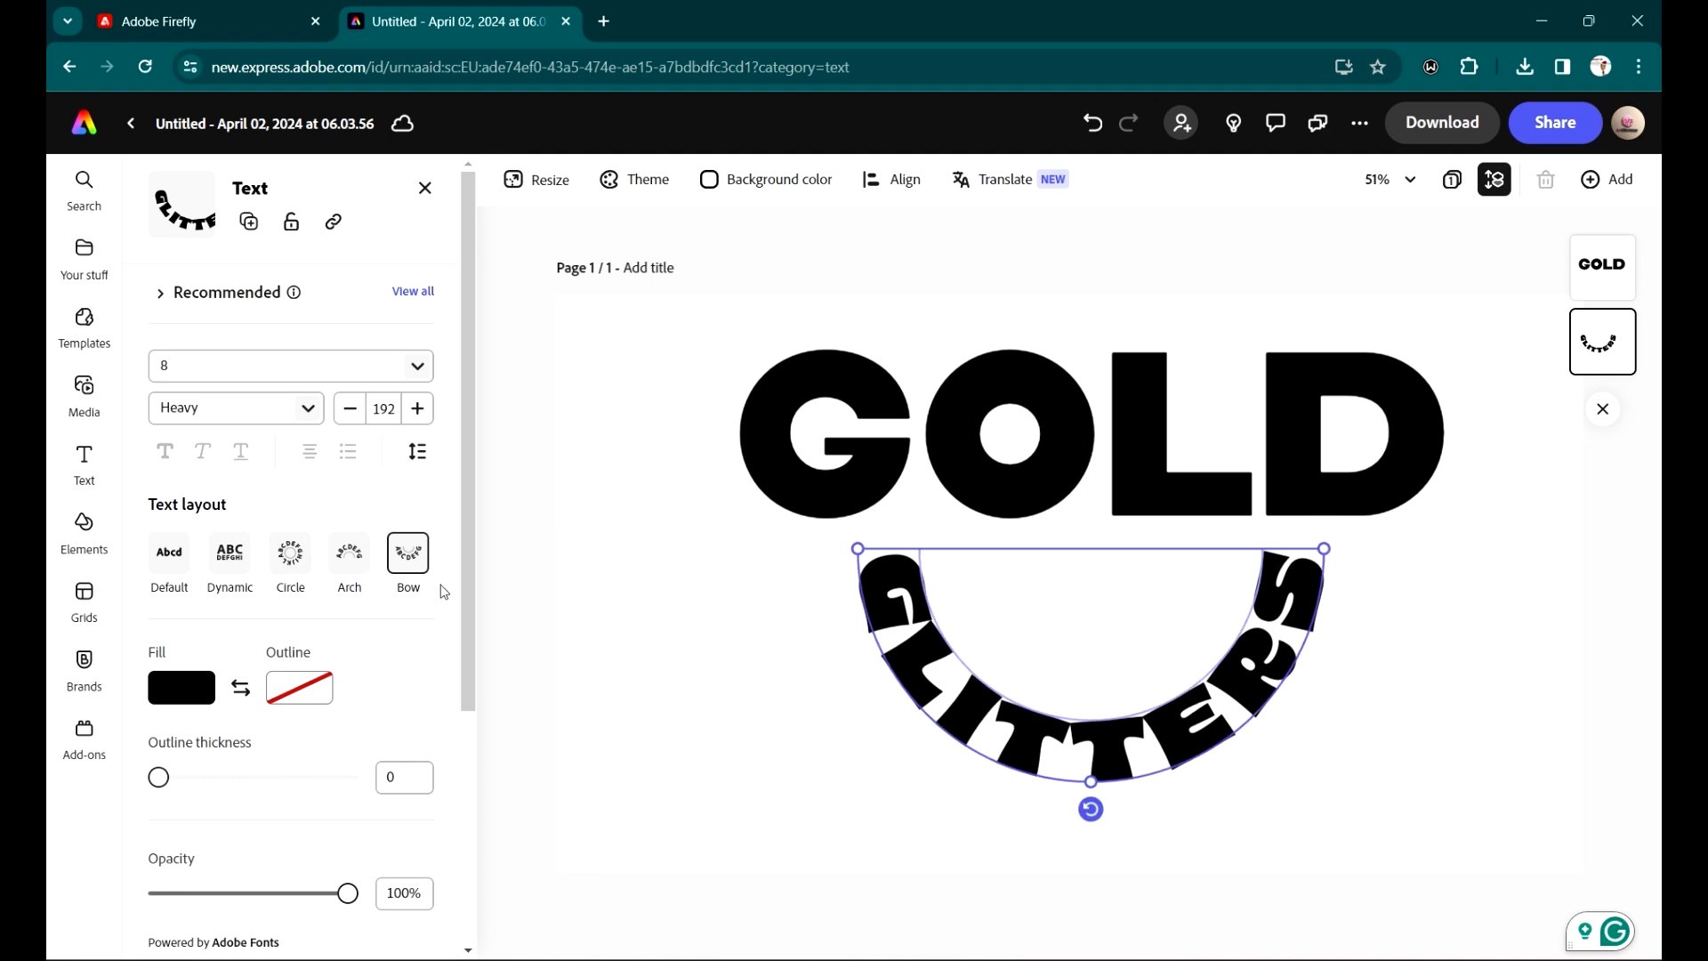
Step: Return GLITTERS to the Default text layout, widen its text box to fit one line and place it directly beneath GOLD
{"action": "left_click", "coordinate": [190, 563]}
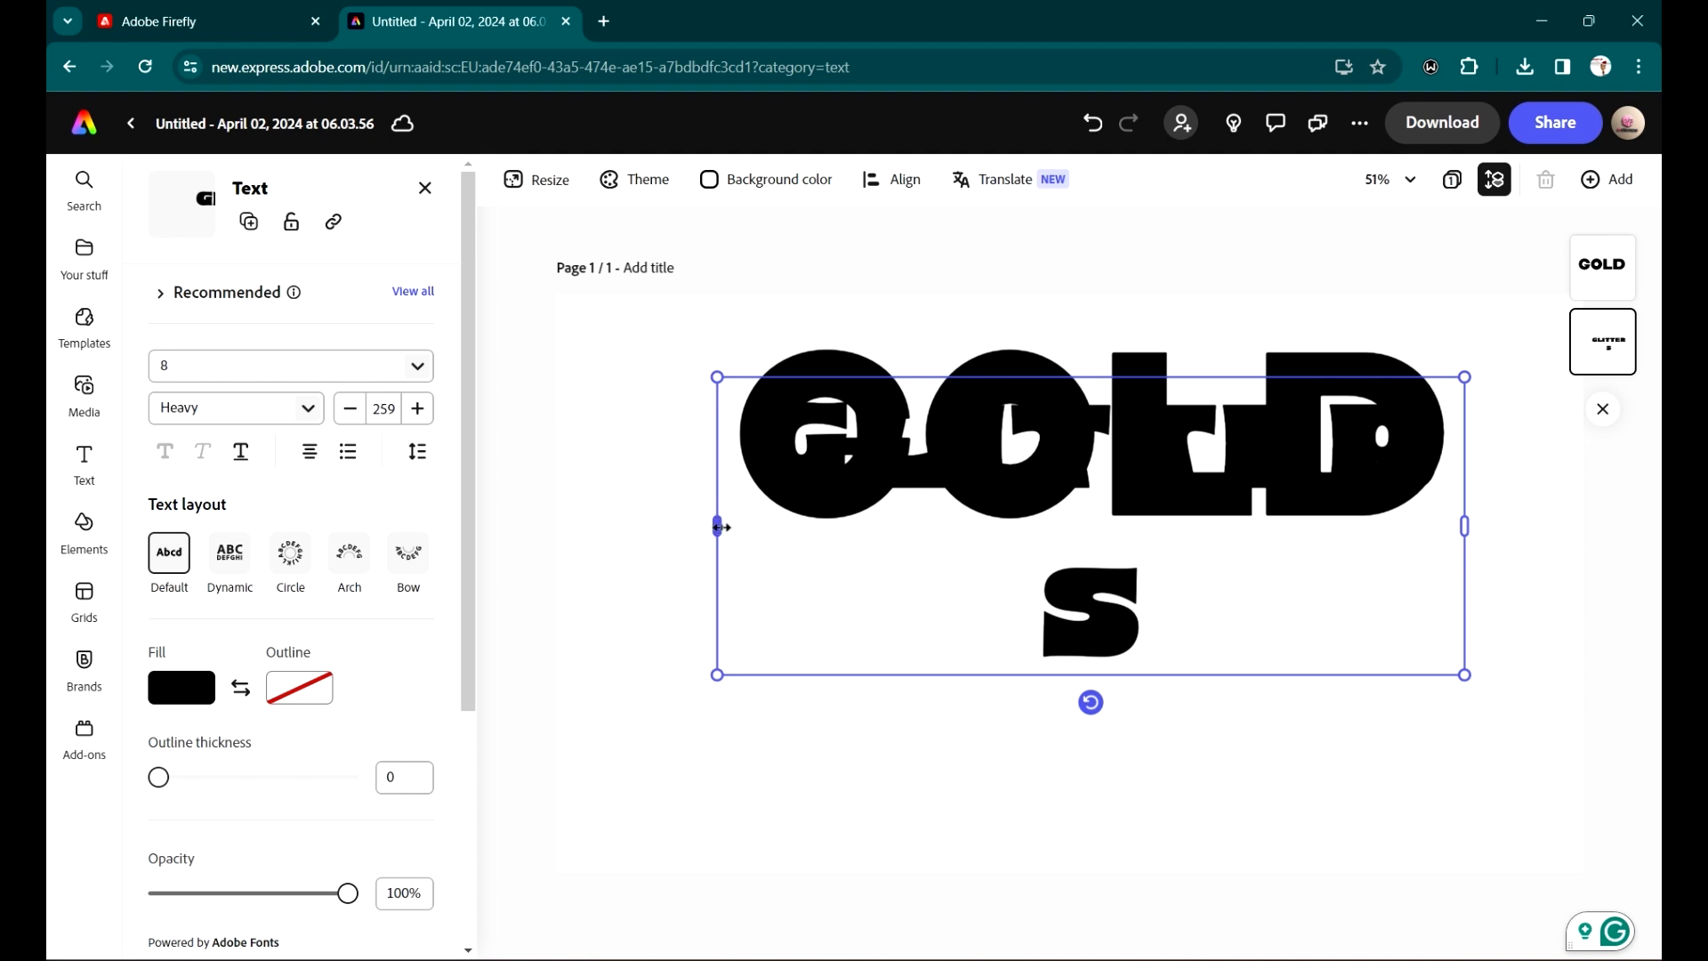
{"action": "left_click_drag", "start_coordinate": [717, 528], "coordinate": [607, 504]}
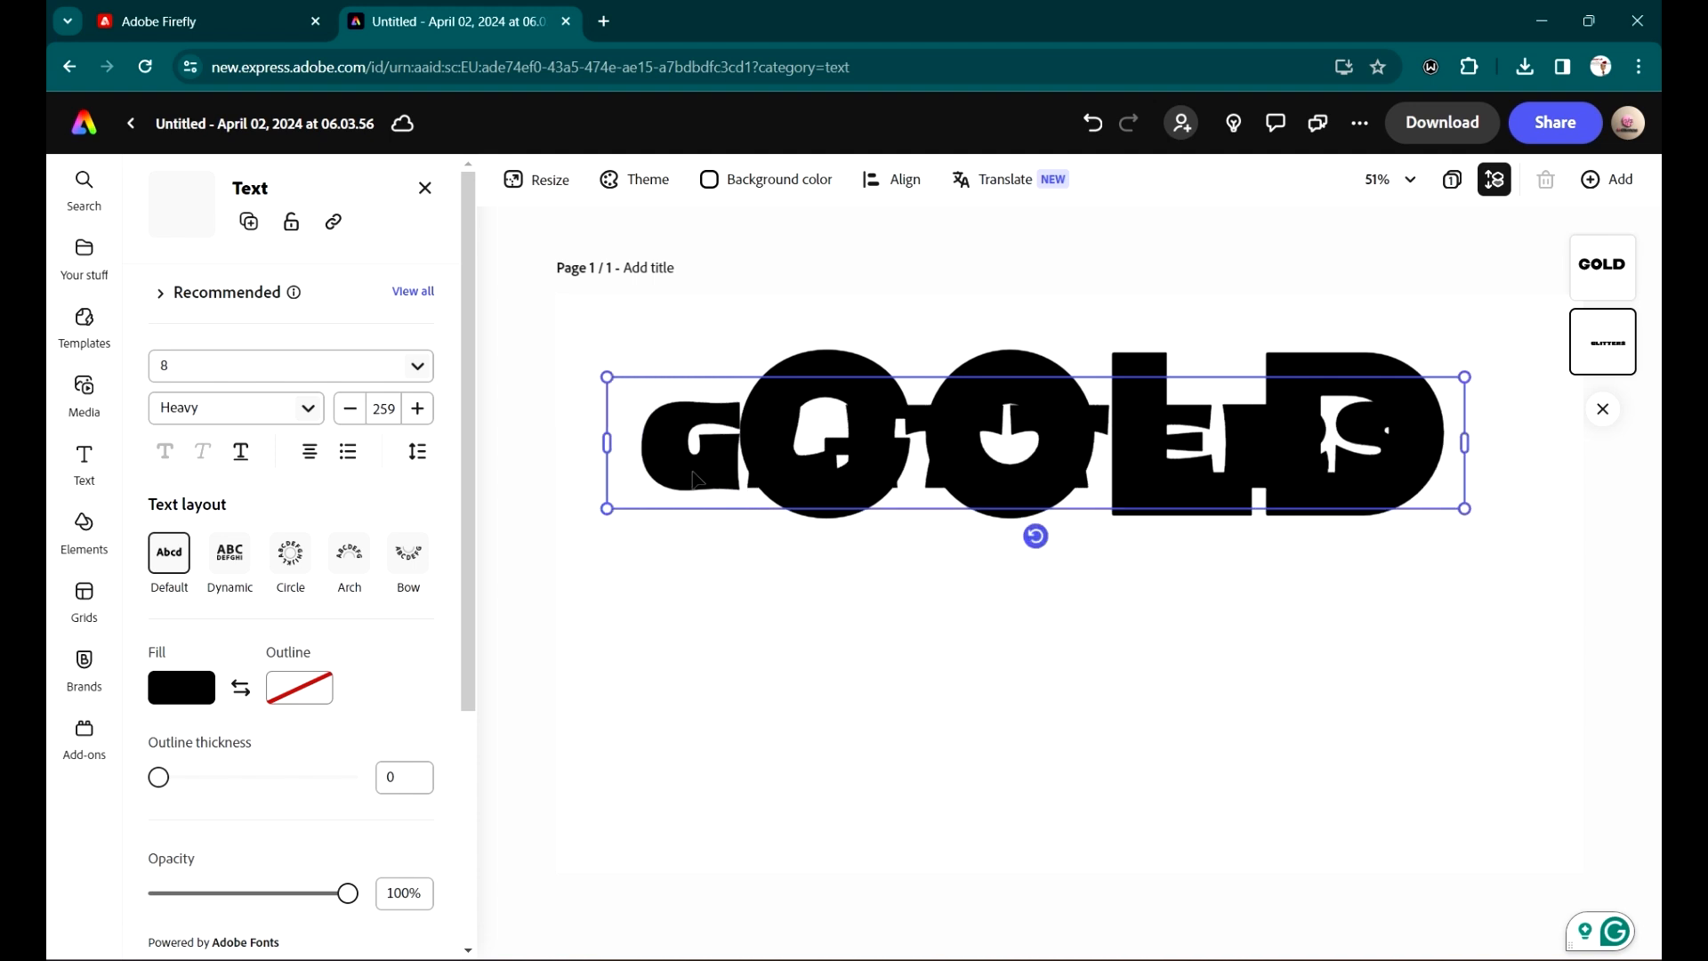
{"action": "left_click_drag", "start_coordinate": [698, 477], "coordinate": [730, 636]}
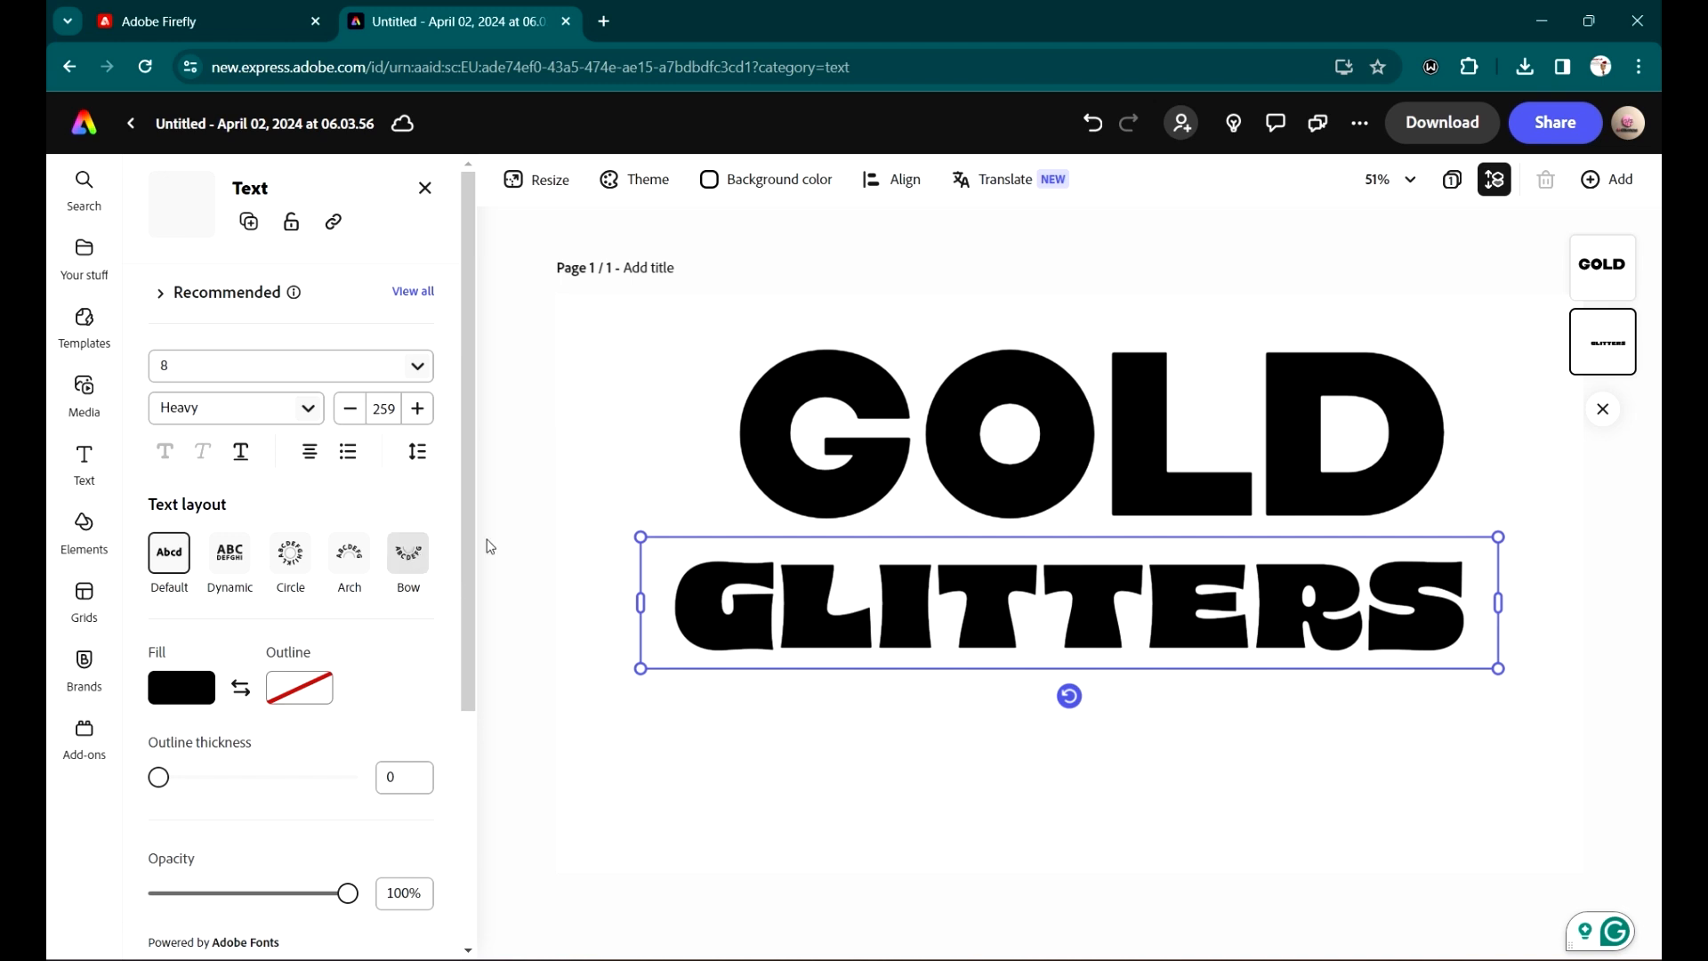
Step: Enlarge GLITTERS to size 273, and shift both words together down to the middle of the page
{"action": "left_click_drag", "start_coordinate": [1499, 666], "coordinate": [1545, 688]}
{"action": "left_click_drag", "start_coordinate": [1468, 627], "coordinate": [1468, 624]}
{"action": "left_click", "coordinate": [1462, 747]}
{"action": "left_click_drag", "start_coordinate": [1498, 728], "coordinate": [921, 395]}
{"action": "left_click_drag", "start_coordinate": [1126, 432], "coordinate": [1110, 485]}
{"action": "left_click", "coordinate": [1103, 238]}
Step: Apply the Gold drip sample text effect to the GOLD text
{"action": "left_click", "coordinate": [1163, 542]}
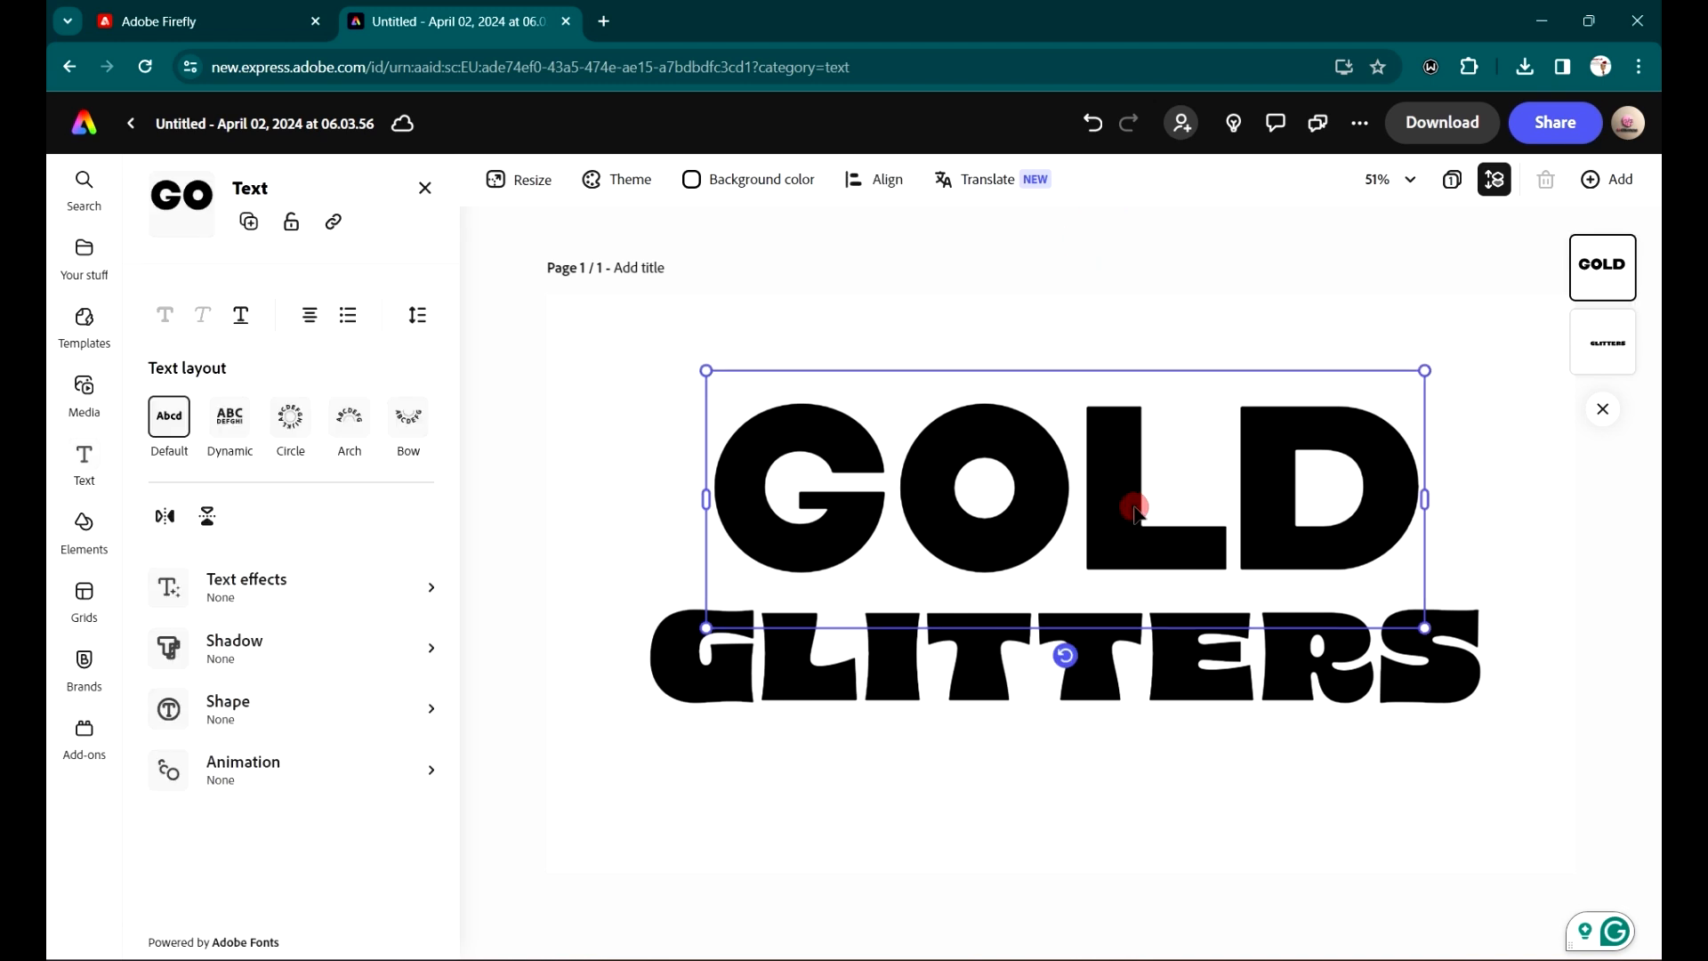
{"action": "scroll", "coordinate": [317, 649], "scroll_direction": "down", "scroll_amount": 3}
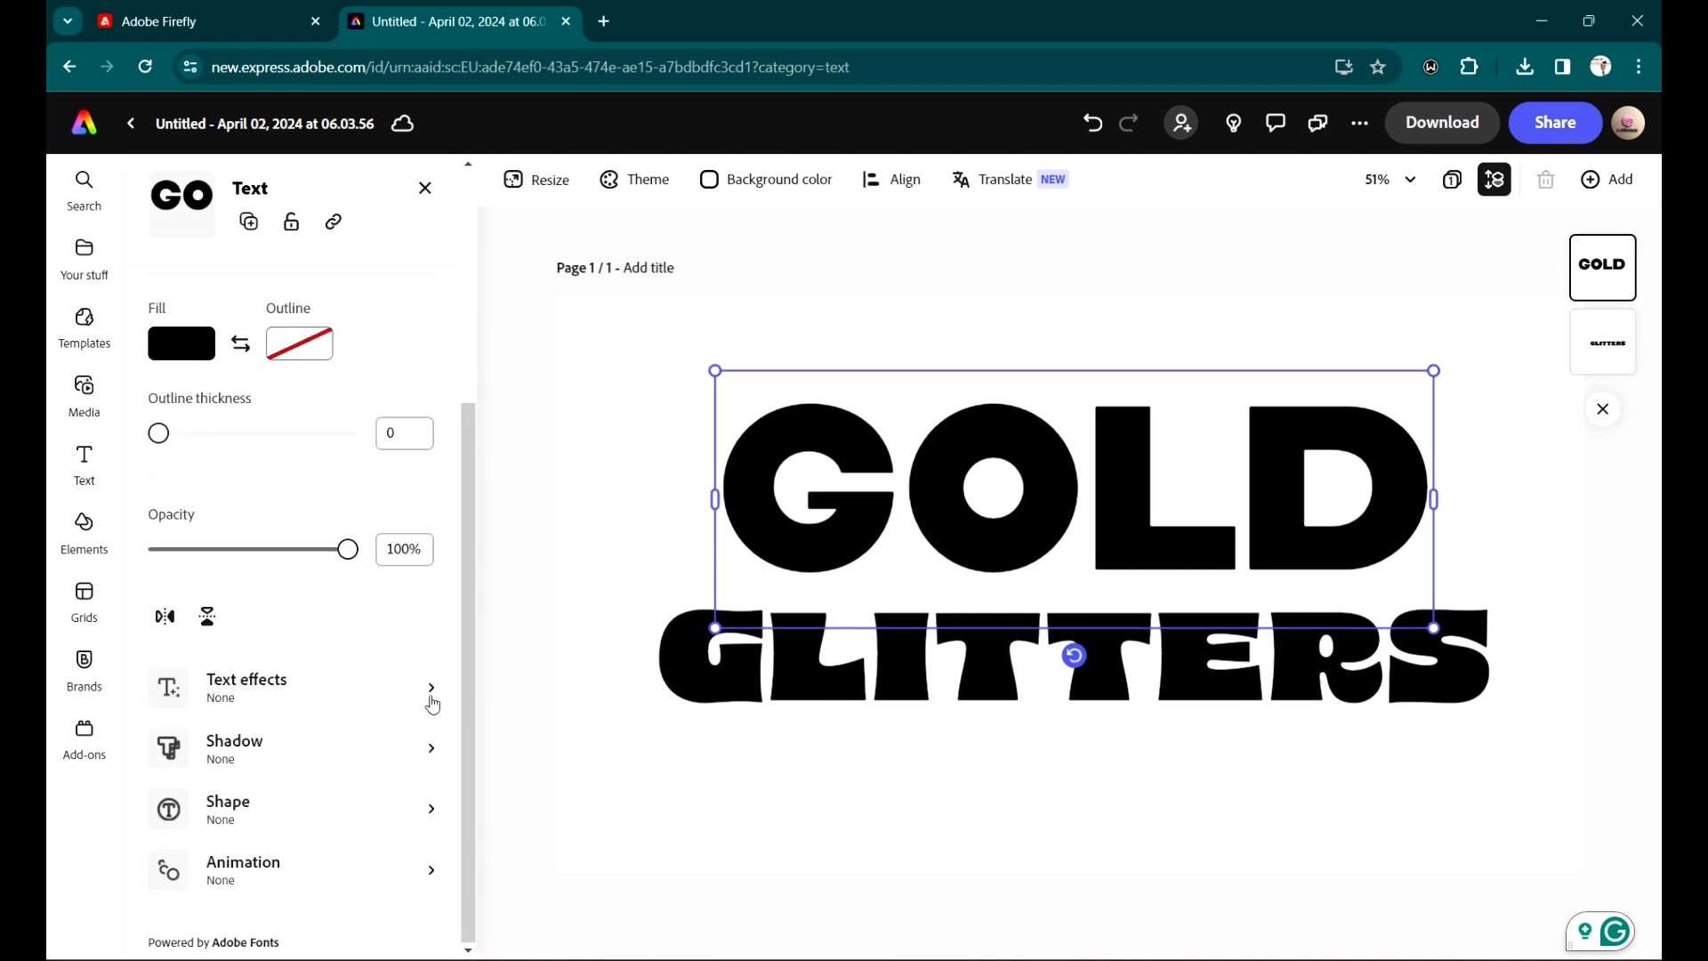
{"action": "left_click", "coordinate": [432, 702]}
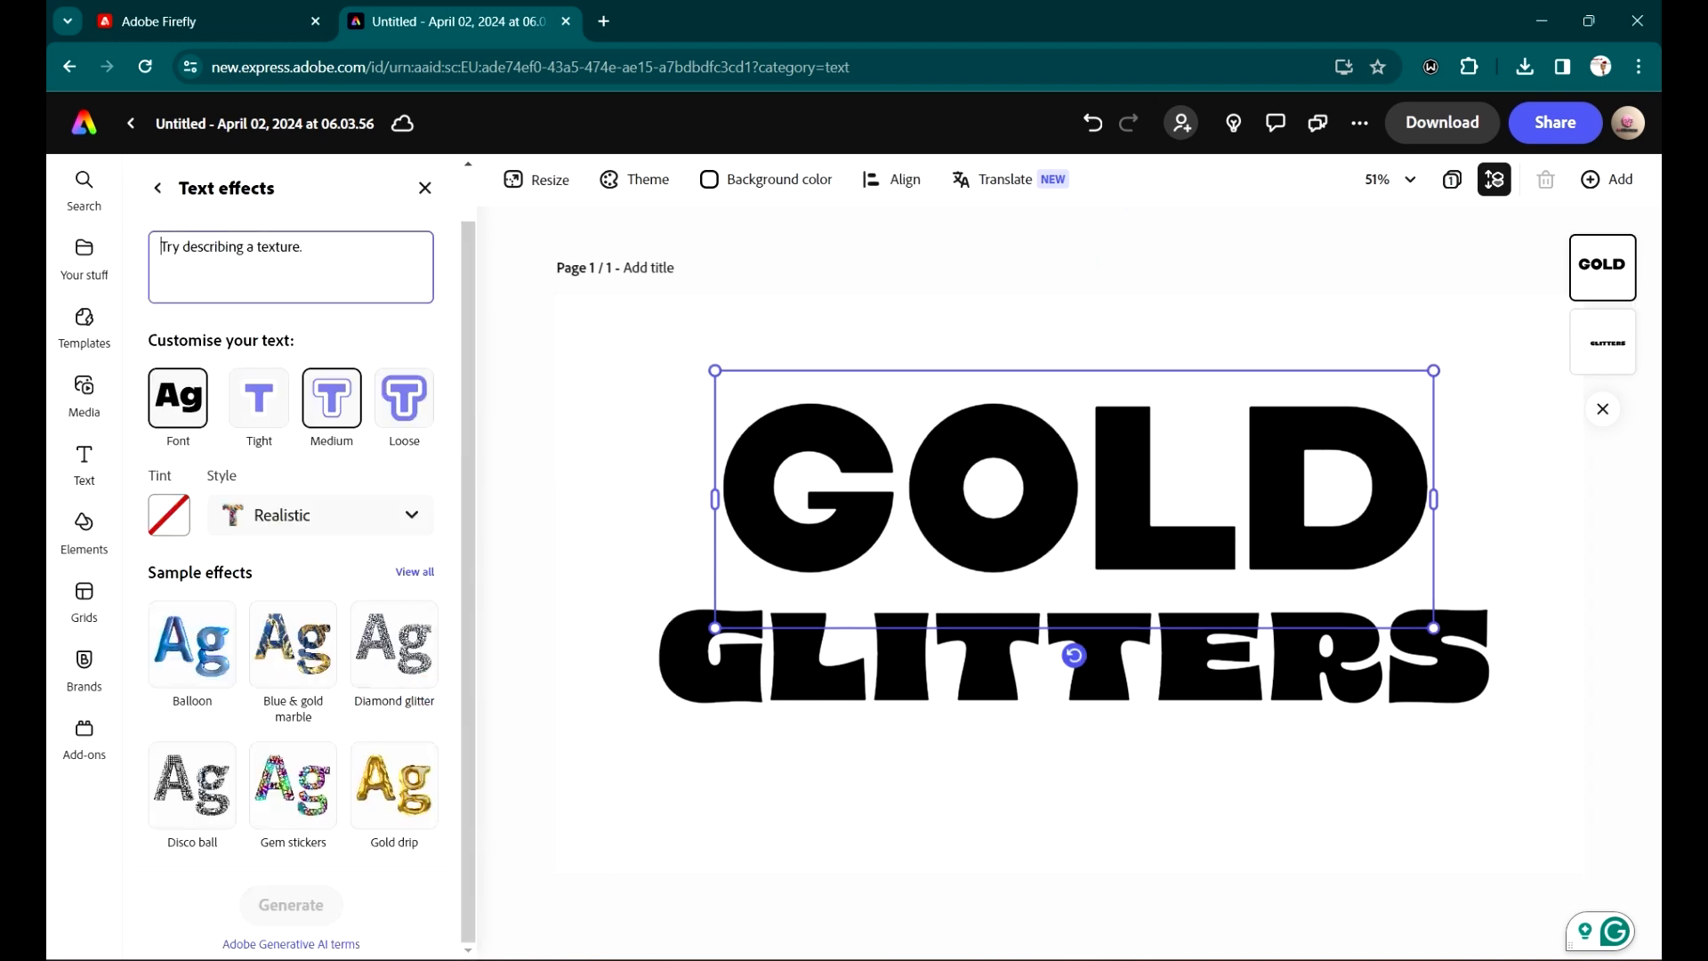
{"action": "left_click", "coordinate": [421, 804]}
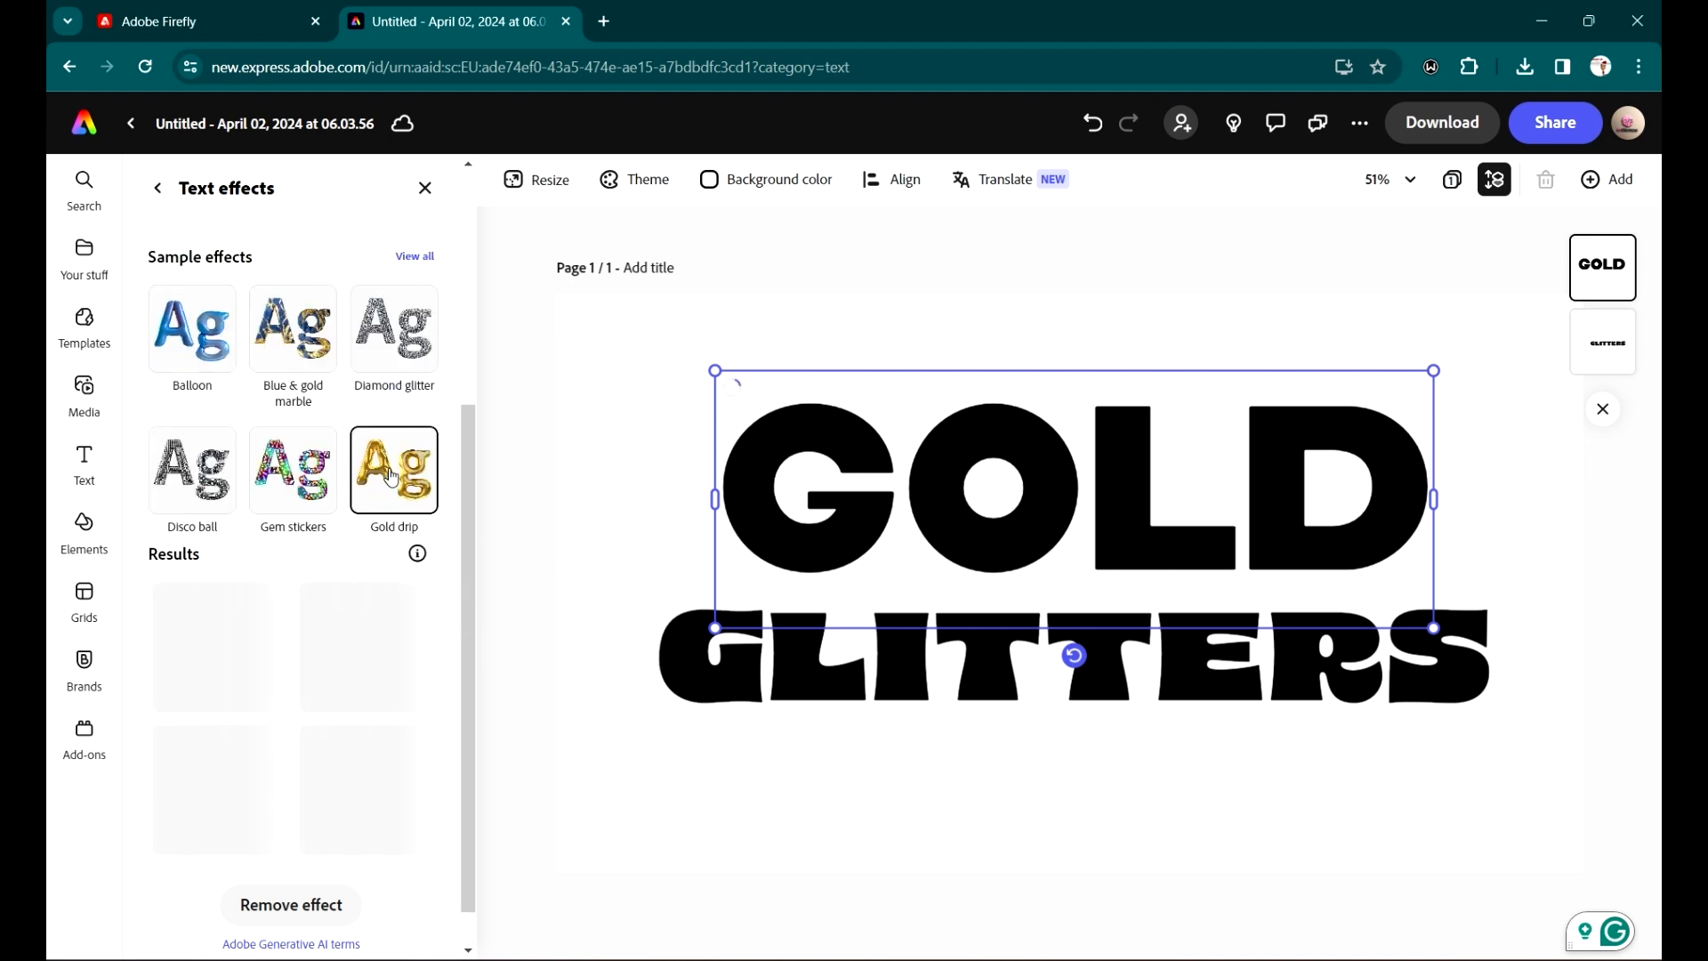
Step: Apply the Pink glitter effect from the full set of sample text effects to the GLITTERS text
{"action": "left_click", "coordinate": [1325, 689]}
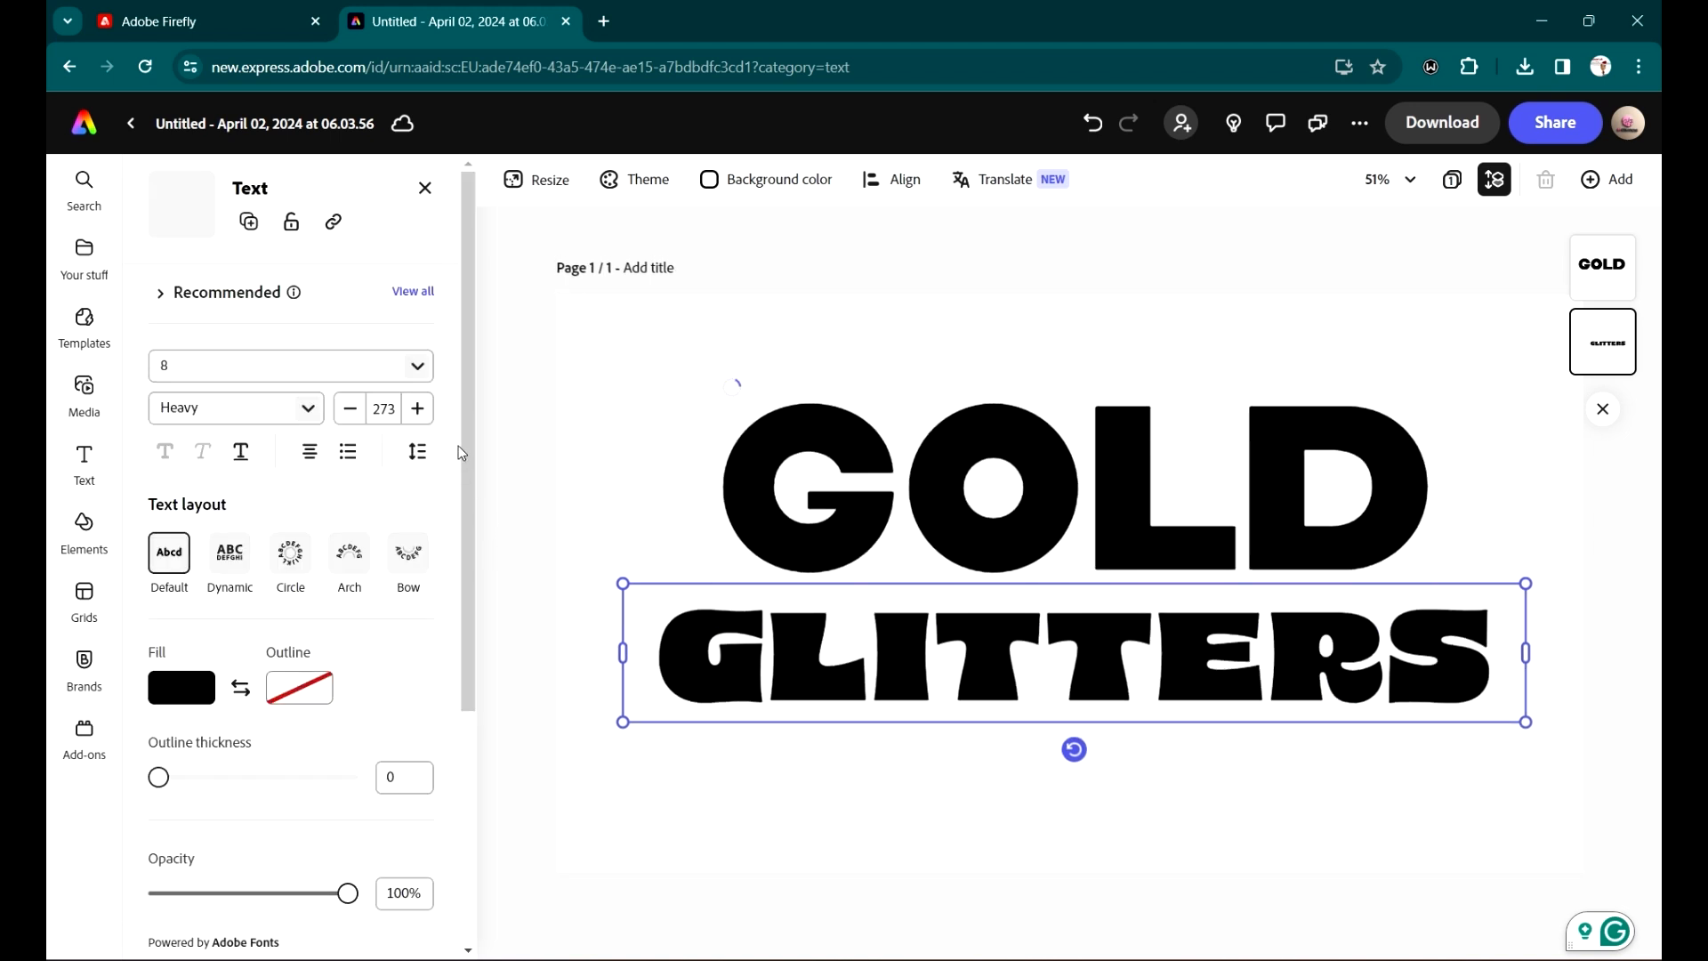
{"action": "left_click_drag", "start_coordinate": [464, 436], "coordinate": [516, 685]}
{"action": "left_click", "coordinate": [411, 688]}
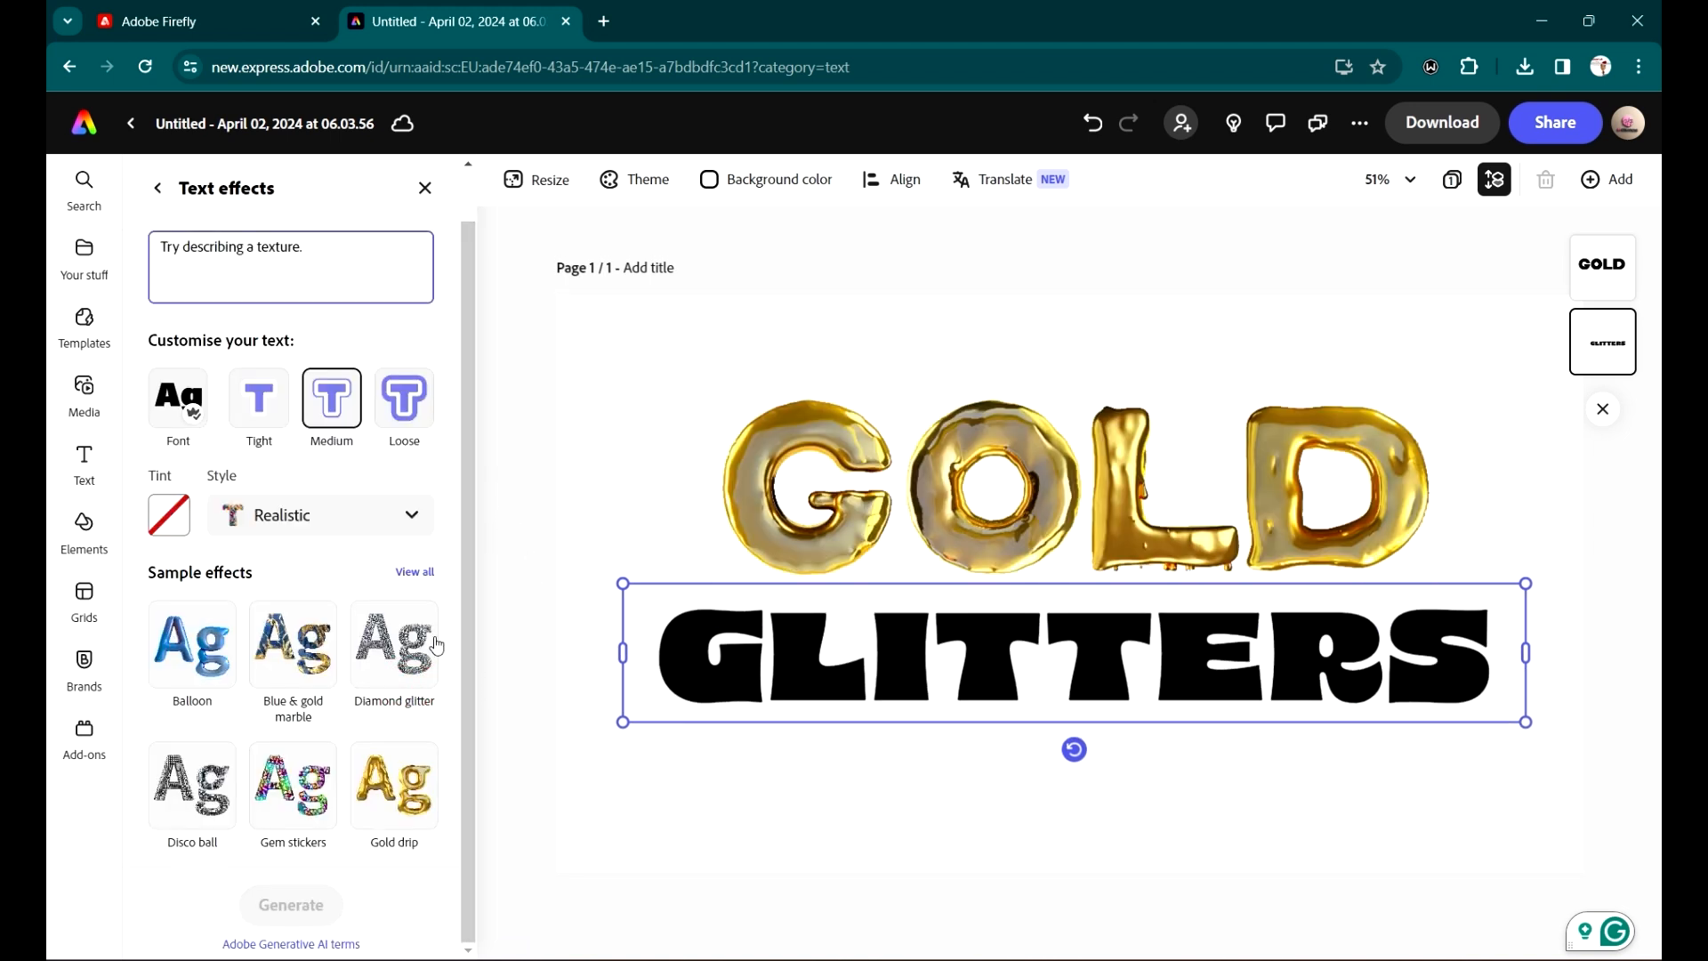
{"action": "left_click", "coordinate": [414, 571]}
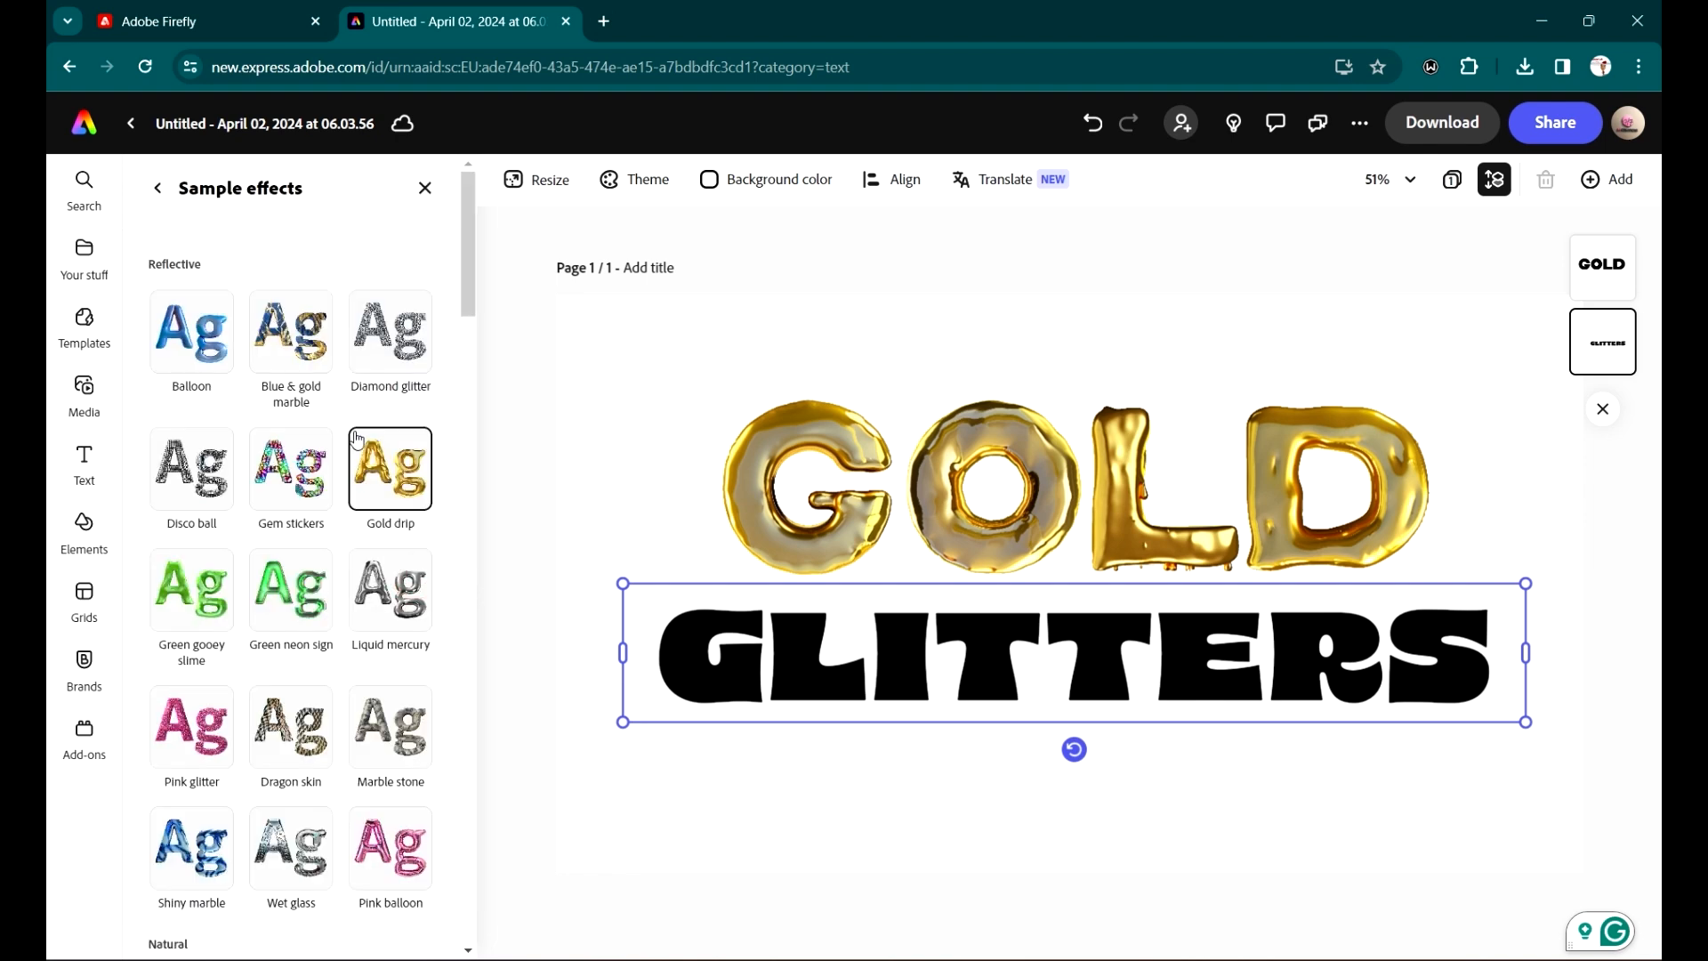
{"action": "scroll", "coordinate": [345, 401], "scroll_direction": "down", "scroll_amount": 2}
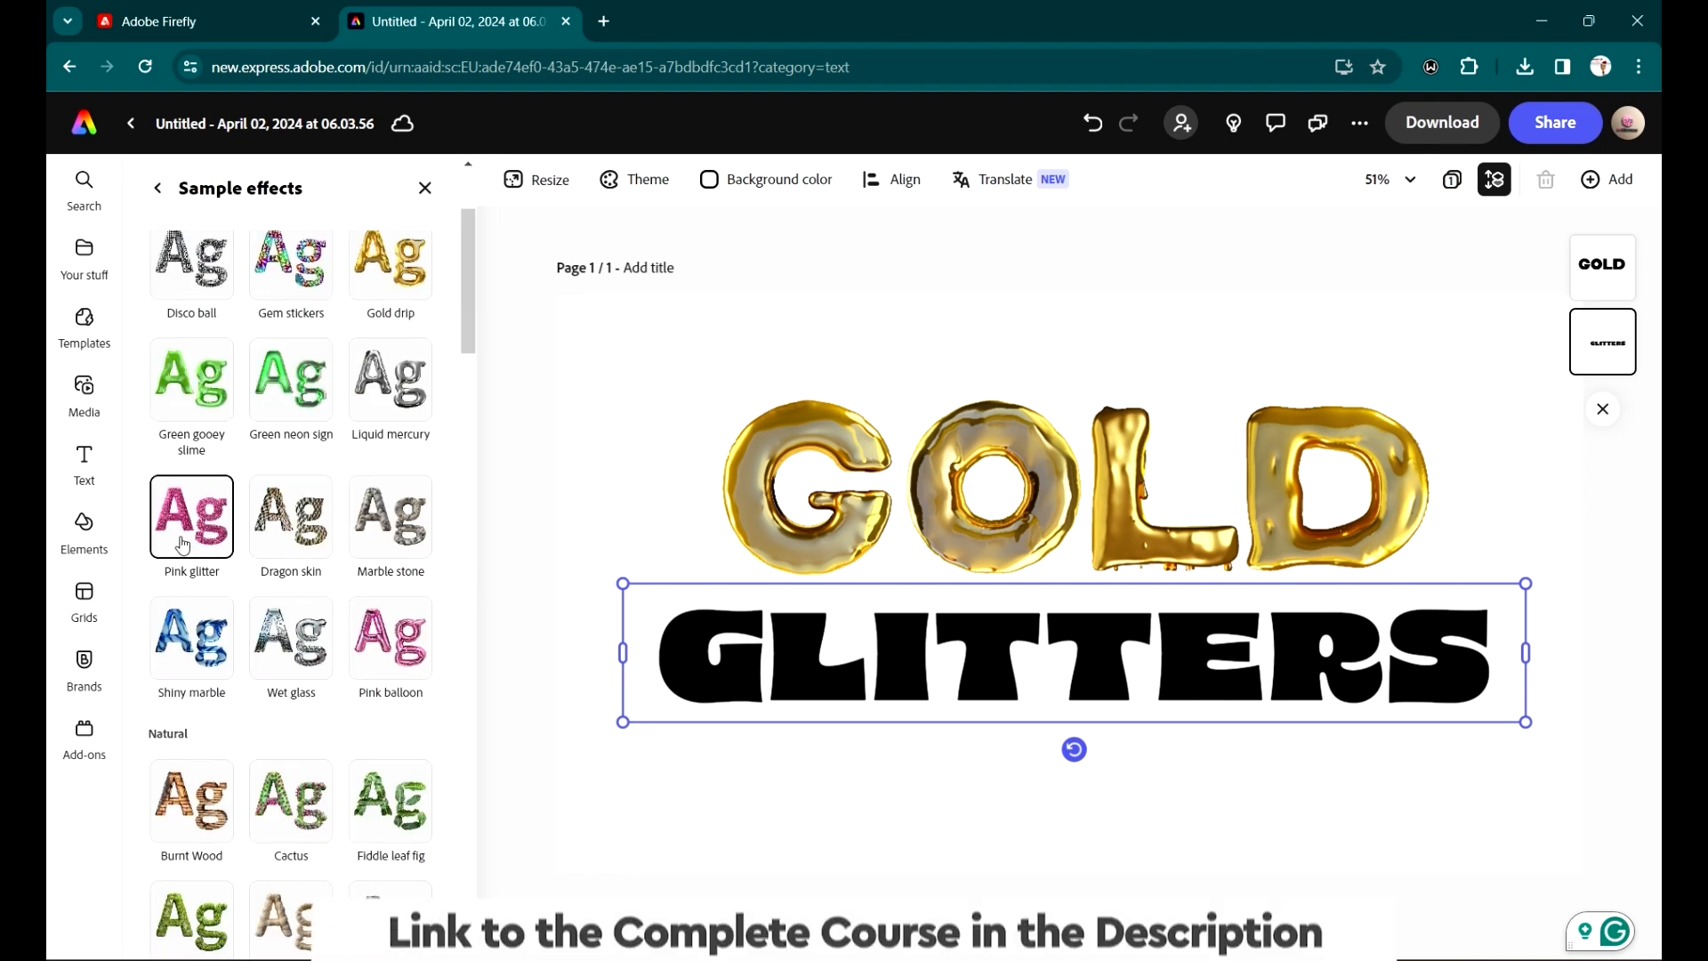
{"action": "left_click", "coordinate": [196, 531]}
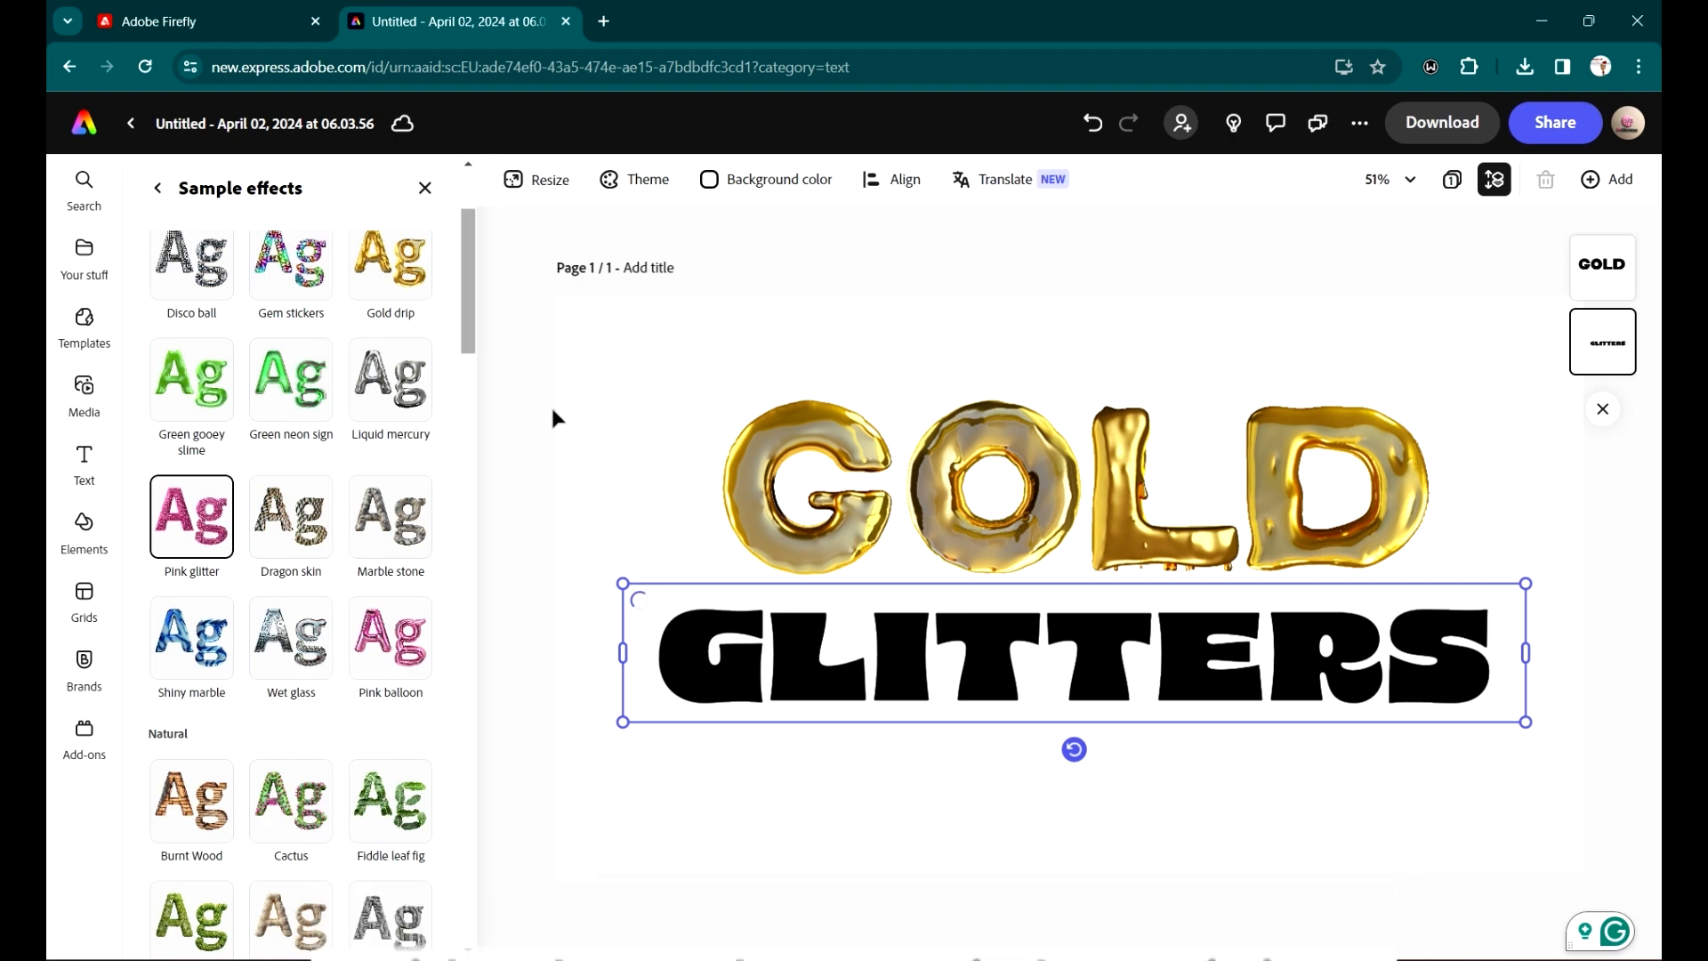
{"action": "scroll", "coordinate": [473, 380], "scroll_direction": "down", "scroll_amount": 7}
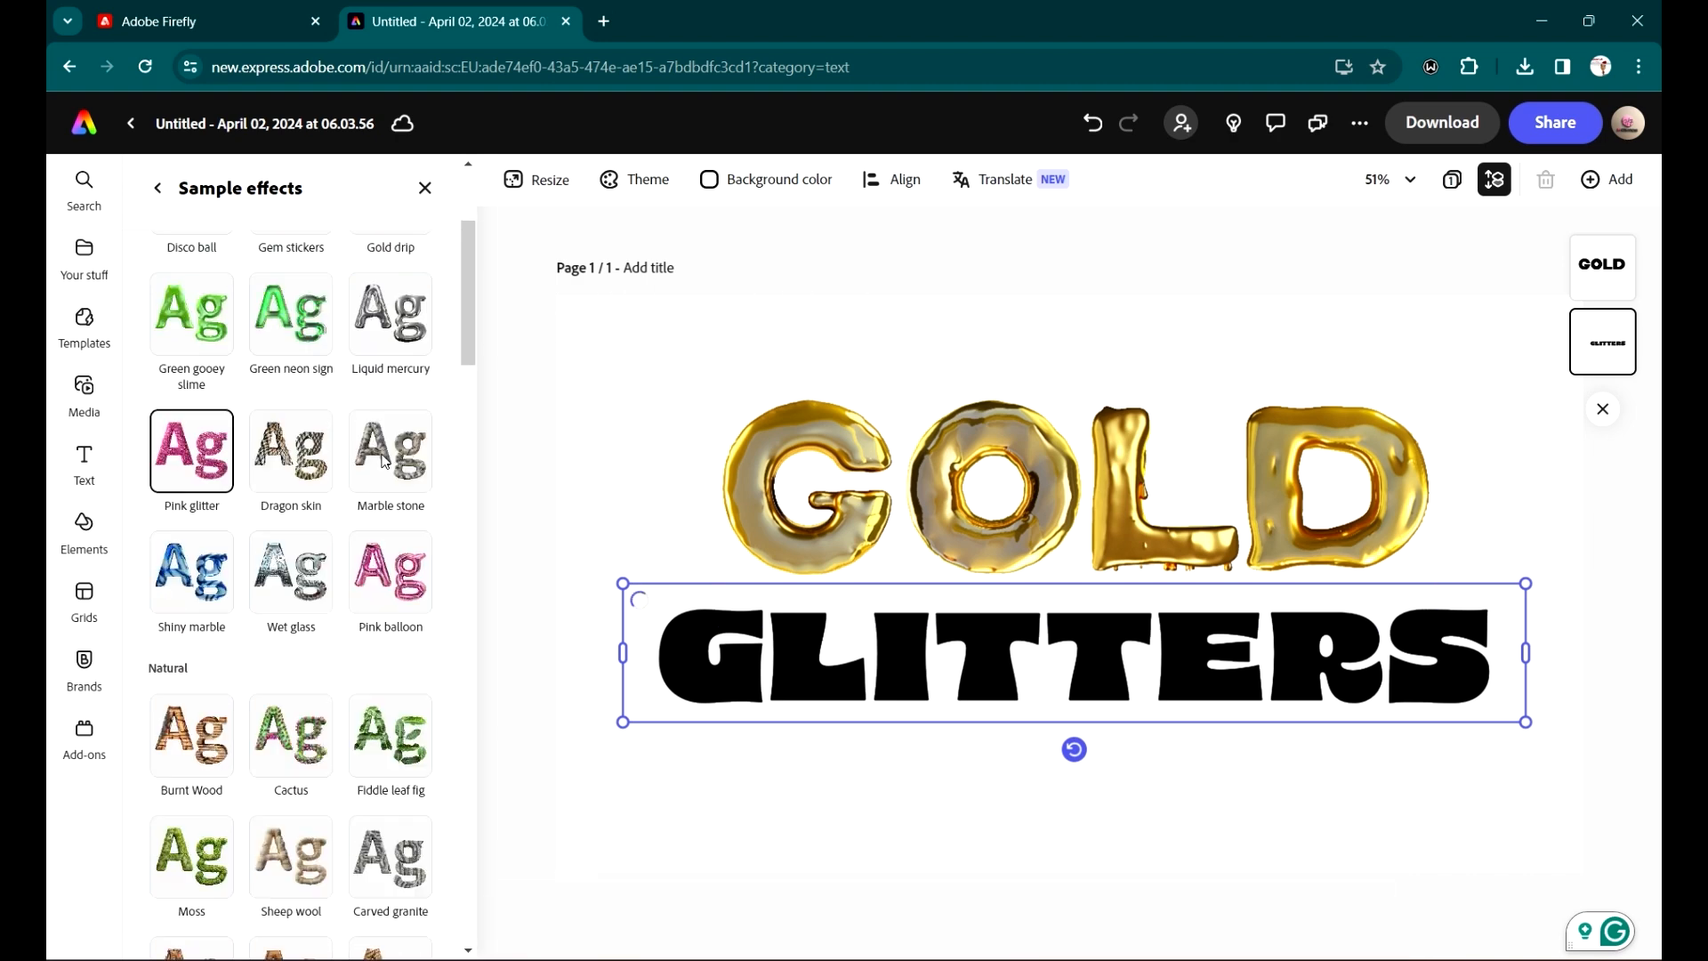
{"action": "scroll", "coordinate": [433, 420], "scroll_direction": "up", "scroll_amount": 8}
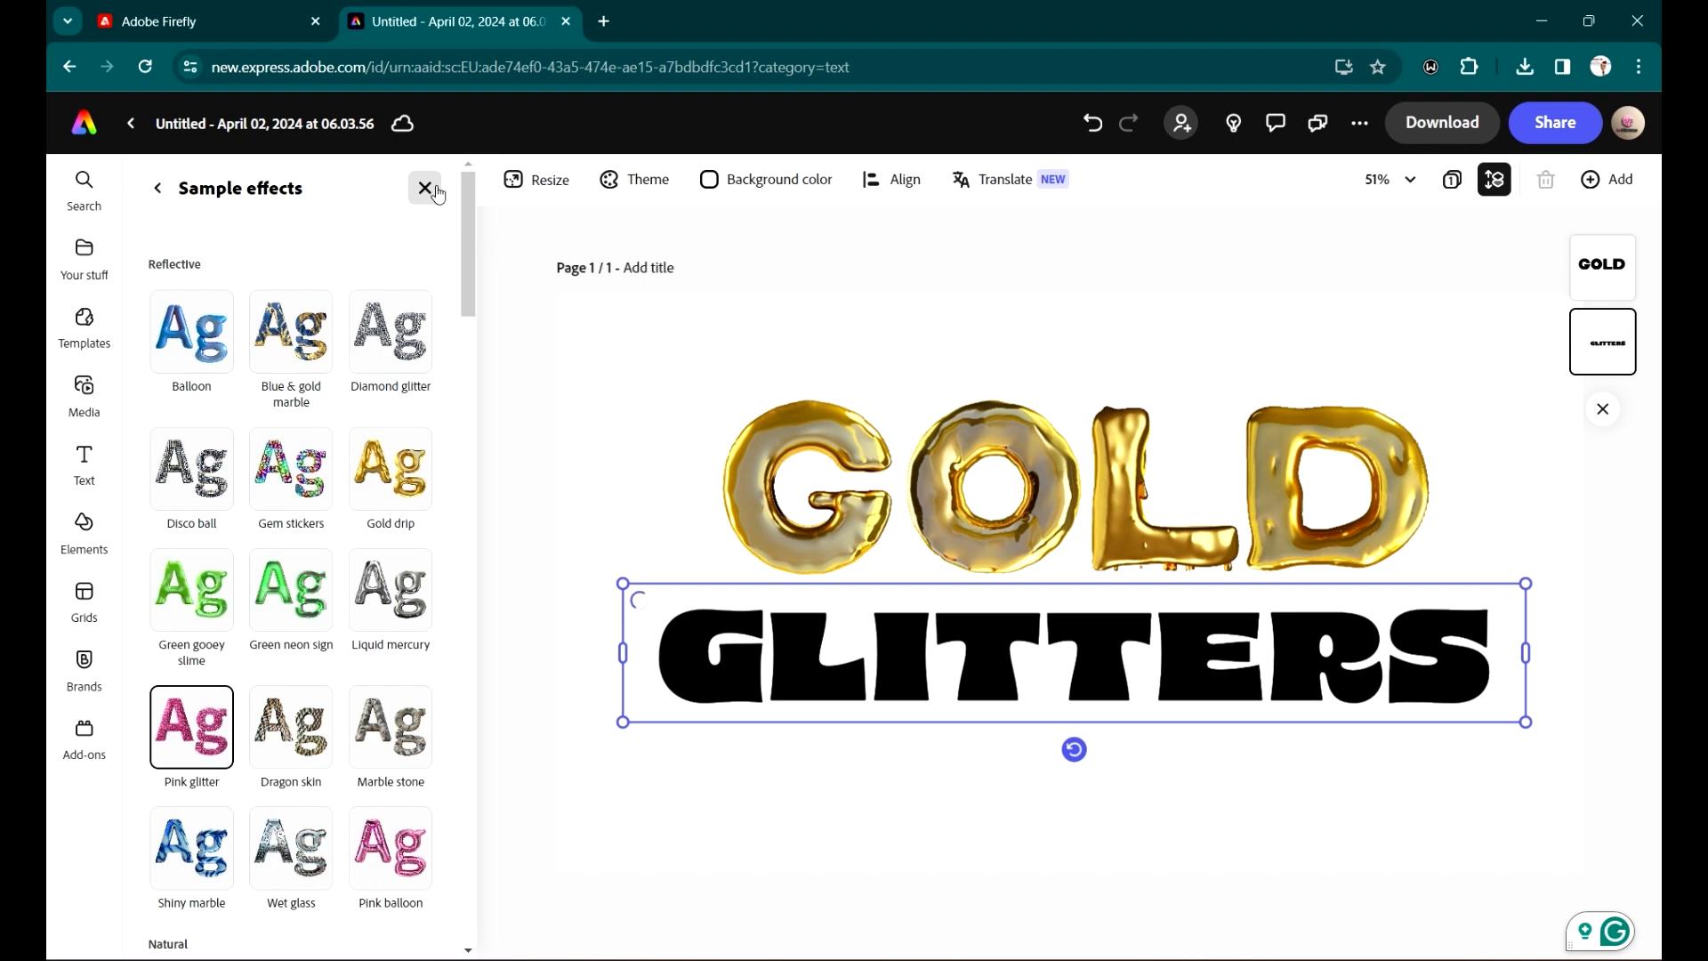
{"action": "left_click", "coordinate": [156, 186]}
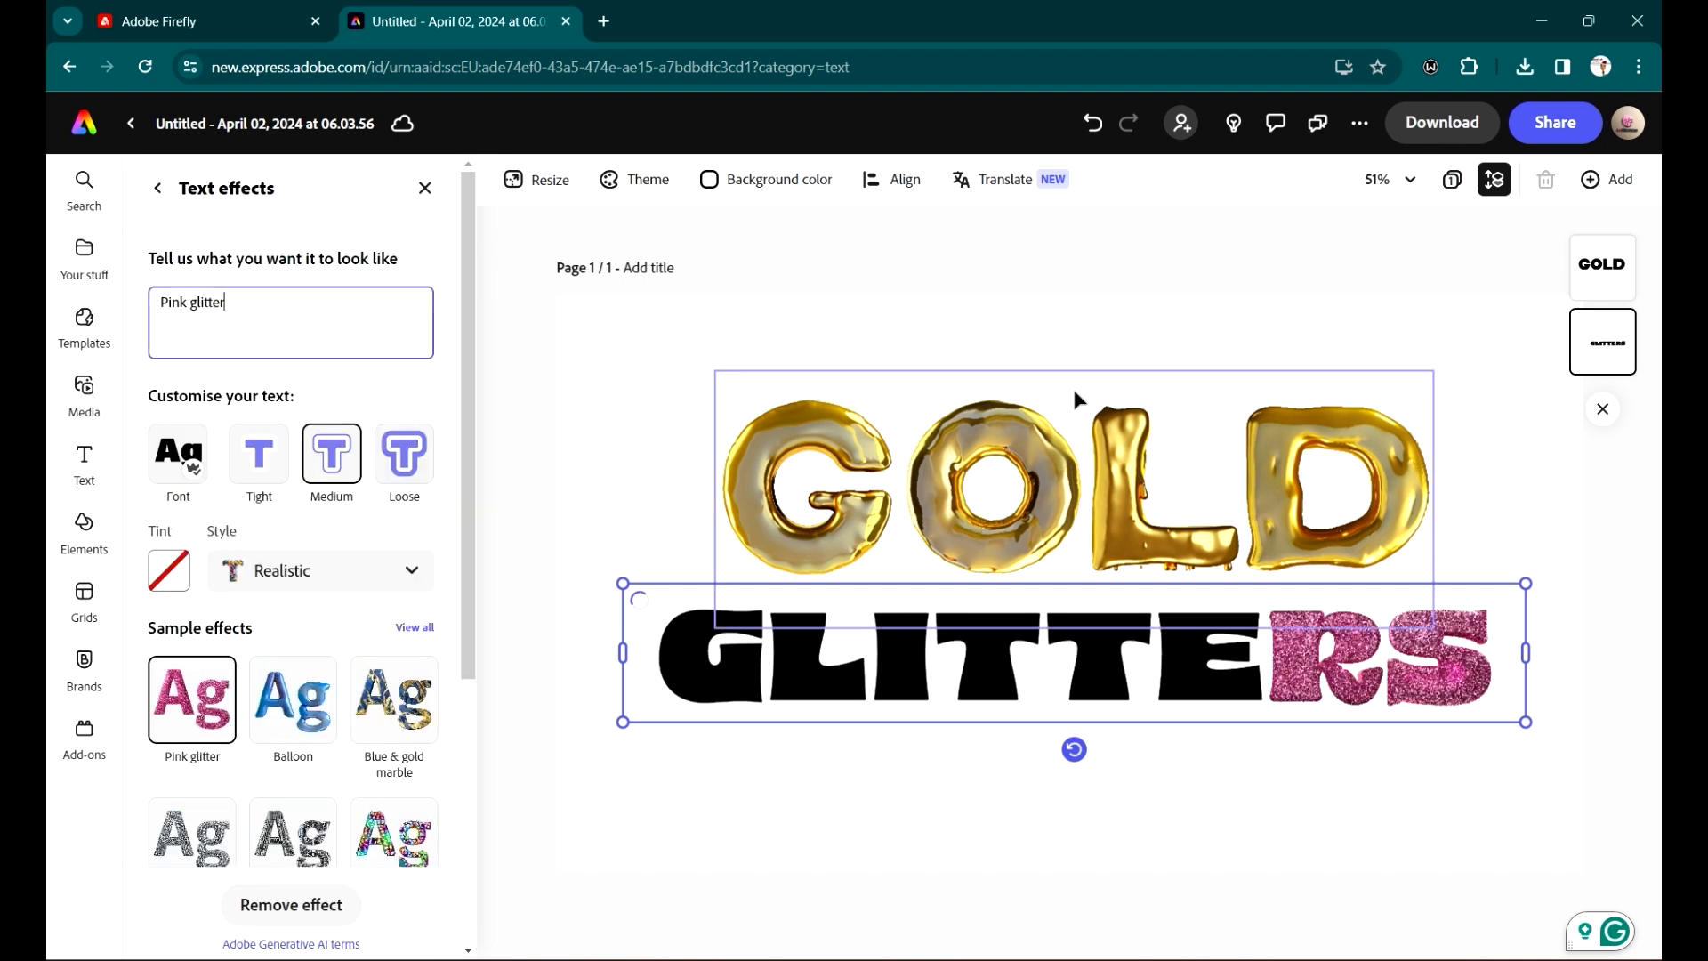
{"action": "left_click", "coordinate": [1193, 347]}
{"action": "left_click", "coordinate": [1322, 497]}
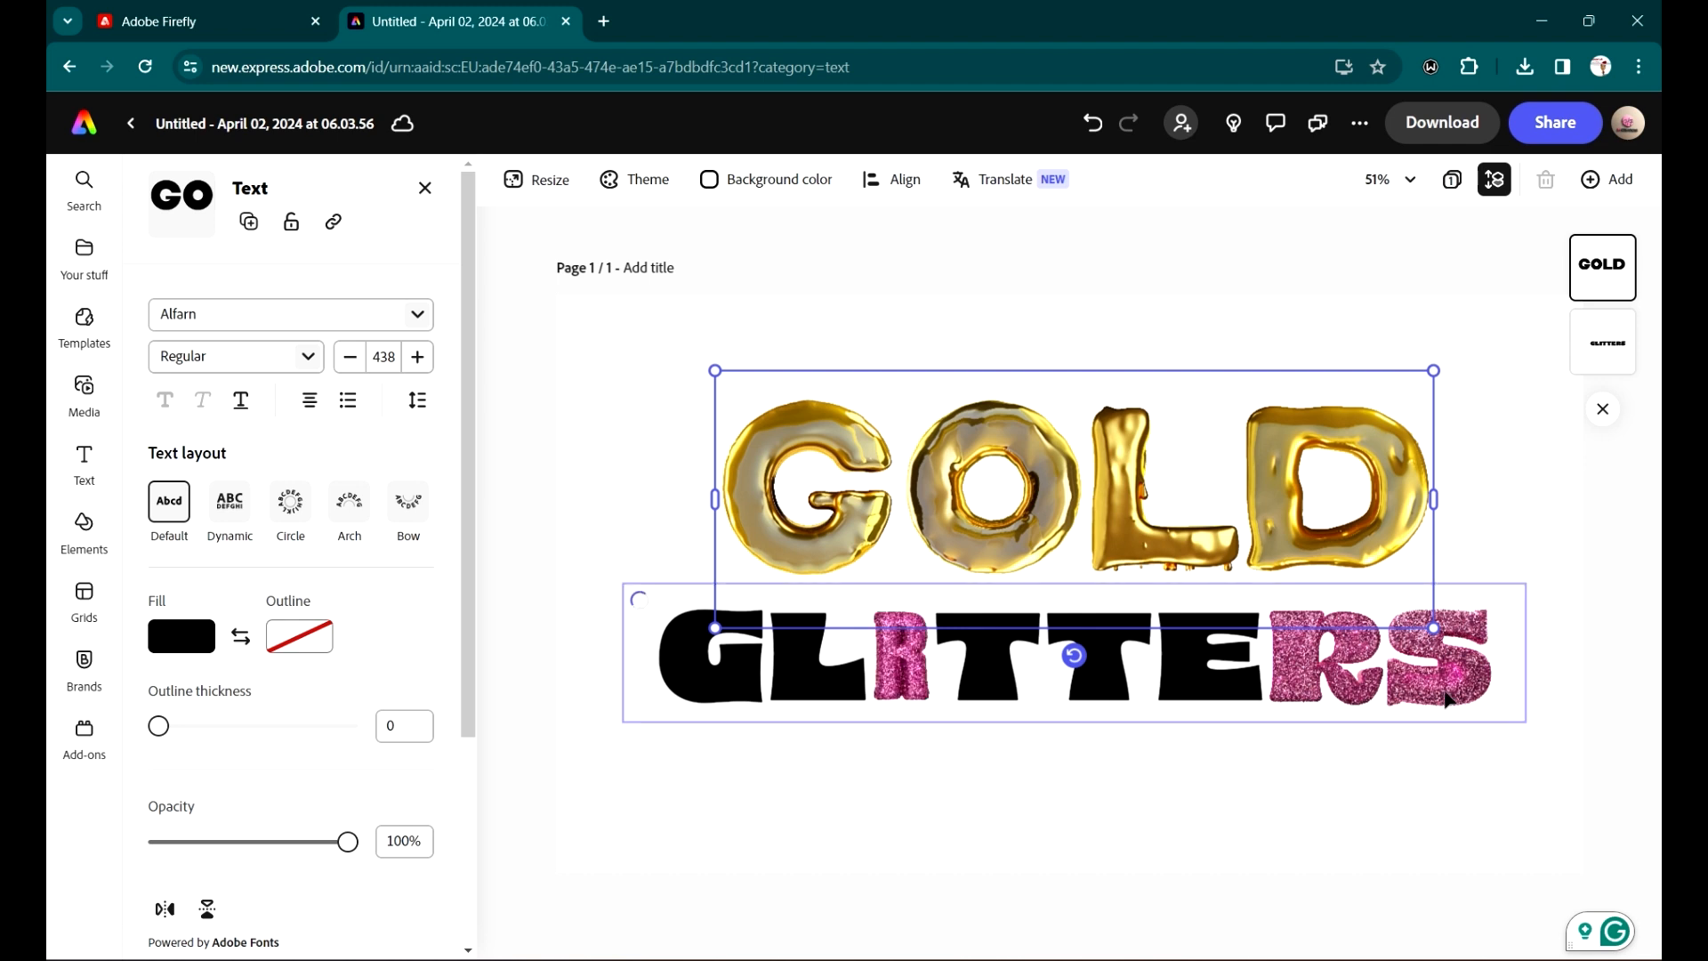
{"action": "left_click", "coordinate": [1188, 859]}
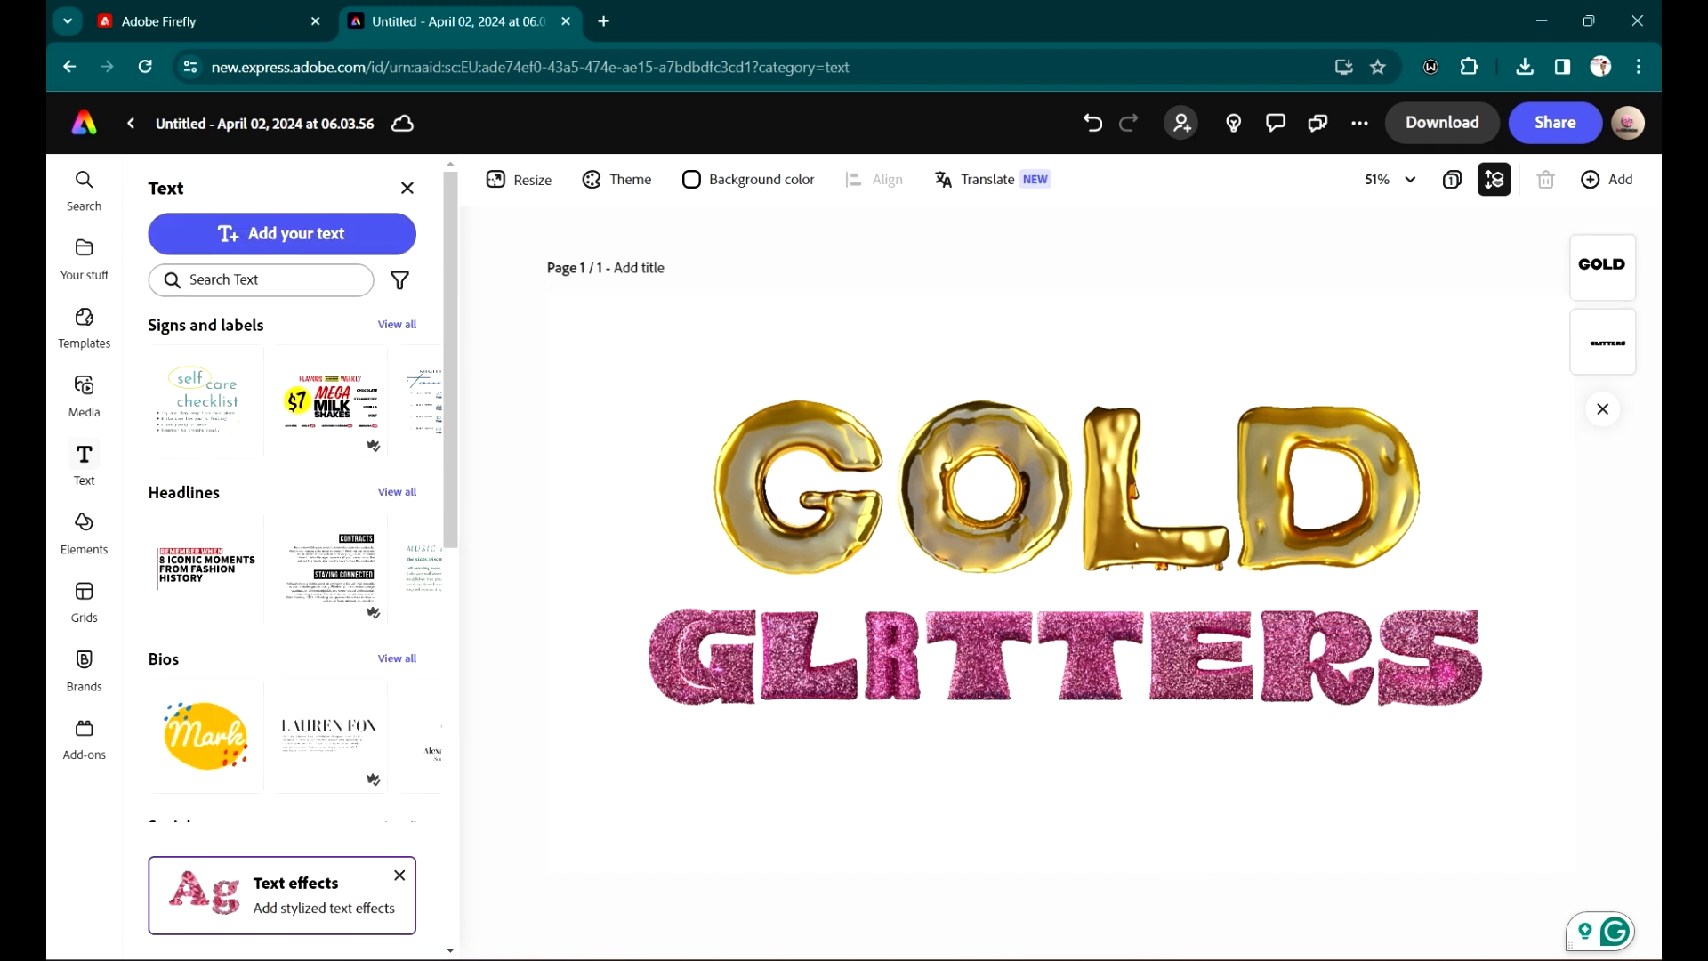
Step: Change the font of the GLITTERS text to Alfarn Regular so it matches the GOLD text
{"action": "left_click", "coordinate": [1291, 701]}
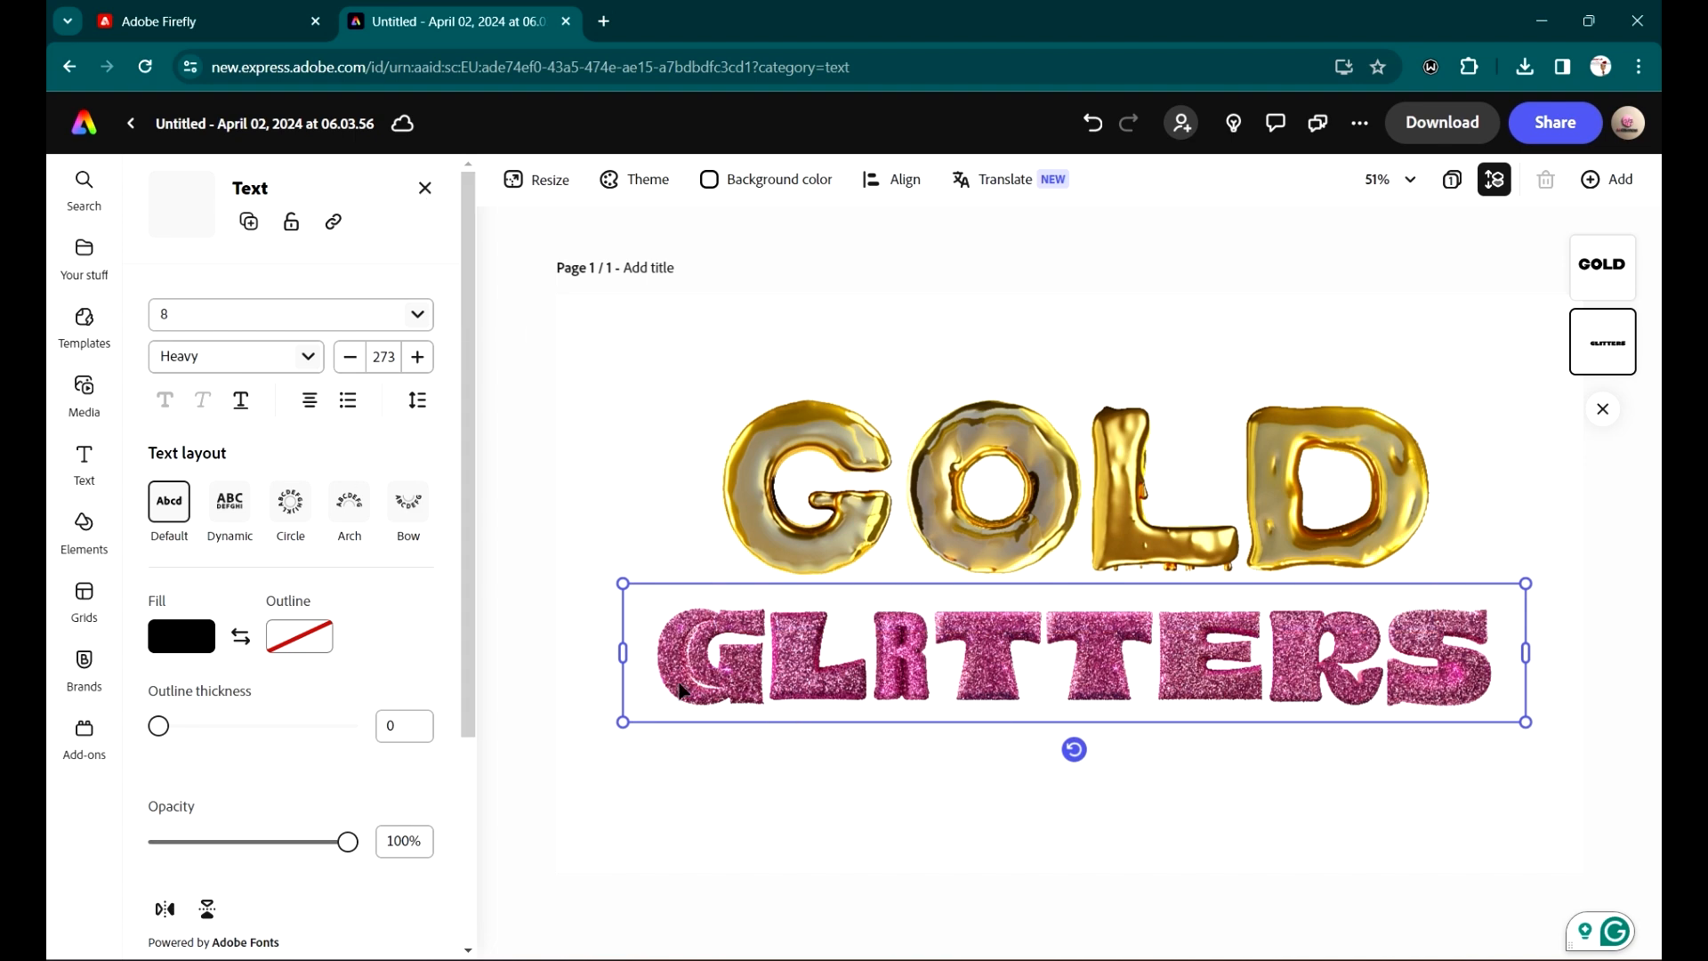
{"action": "scroll", "coordinate": [430, 497], "scroll_direction": "down", "scroll_amount": 1}
{"action": "scroll", "coordinate": [430, 497], "scroll_direction": "up", "scroll_amount": 1}
{"action": "left_click", "coordinate": [418, 314]}
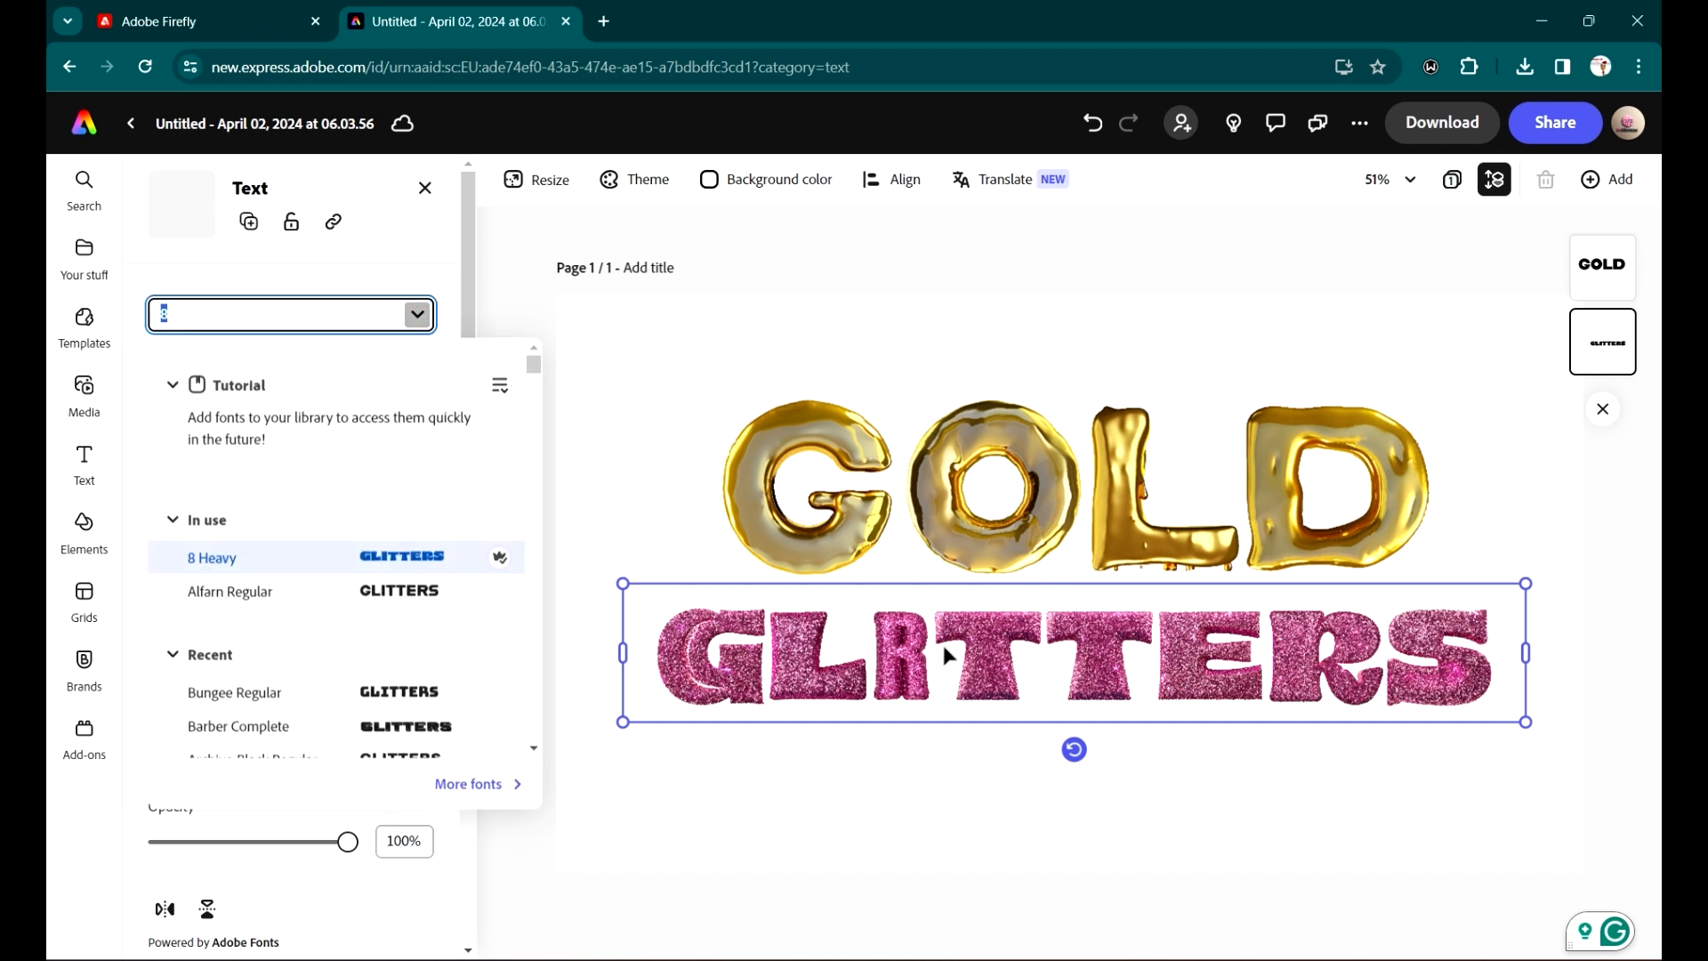
{"action": "scroll", "coordinate": [436, 666], "scroll_direction": "down", "scroll_amount": 2}
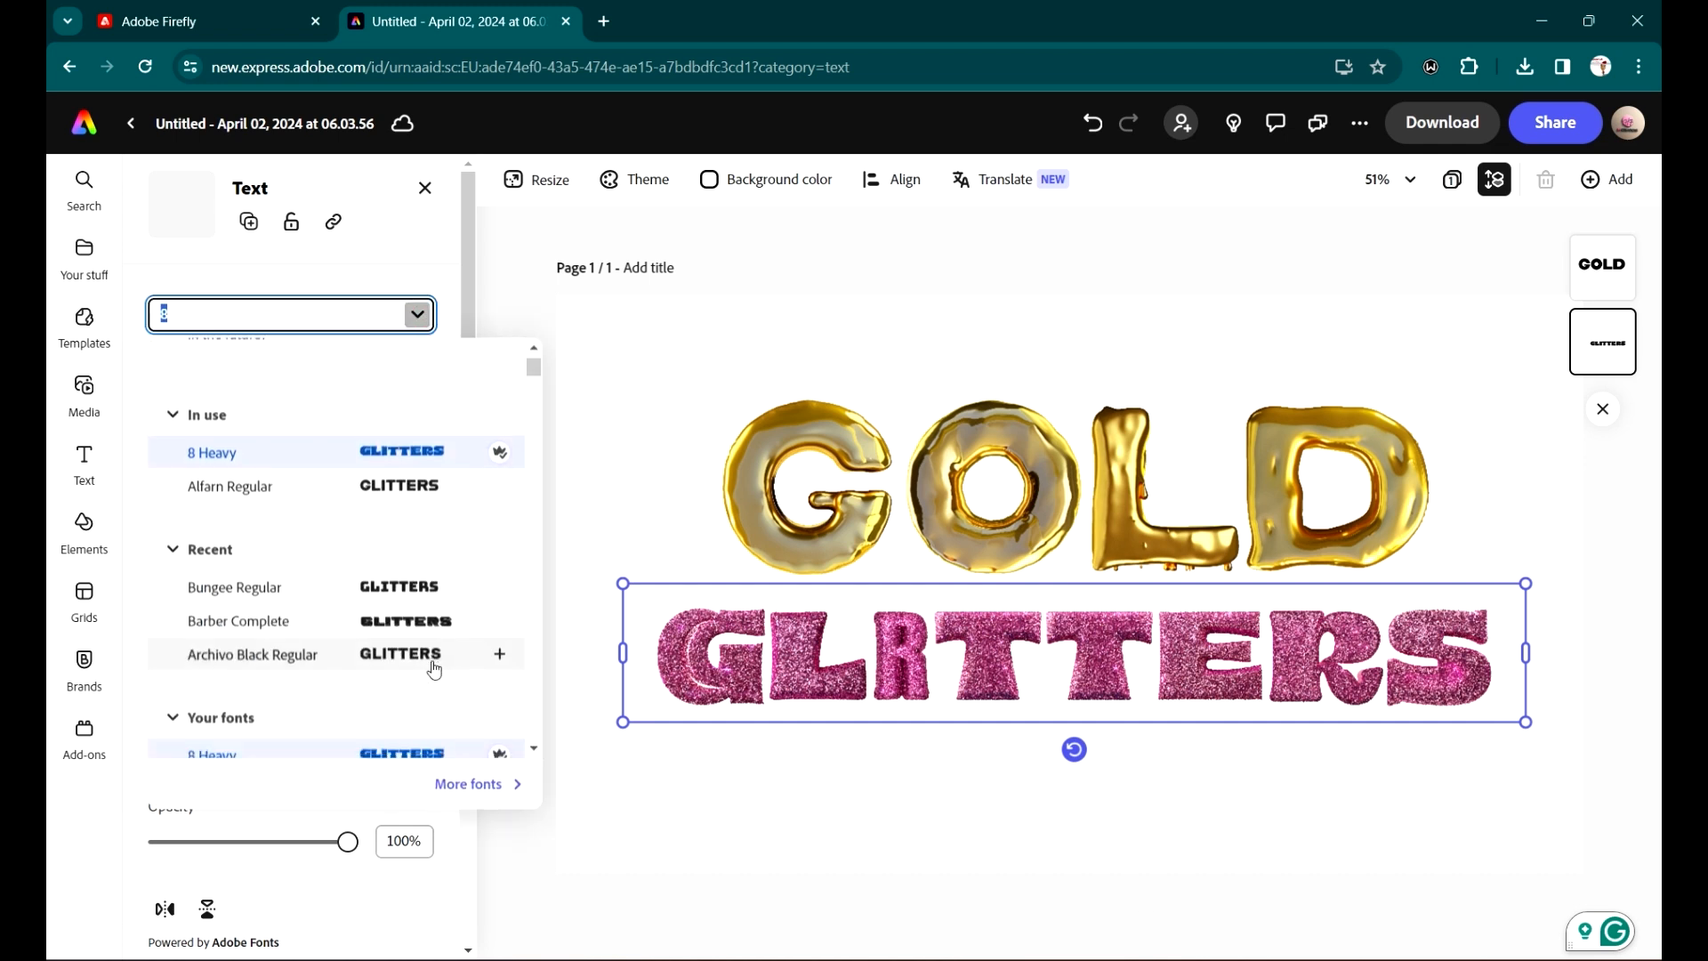
{"action": "left_click", "coordinate": [417, 488]}
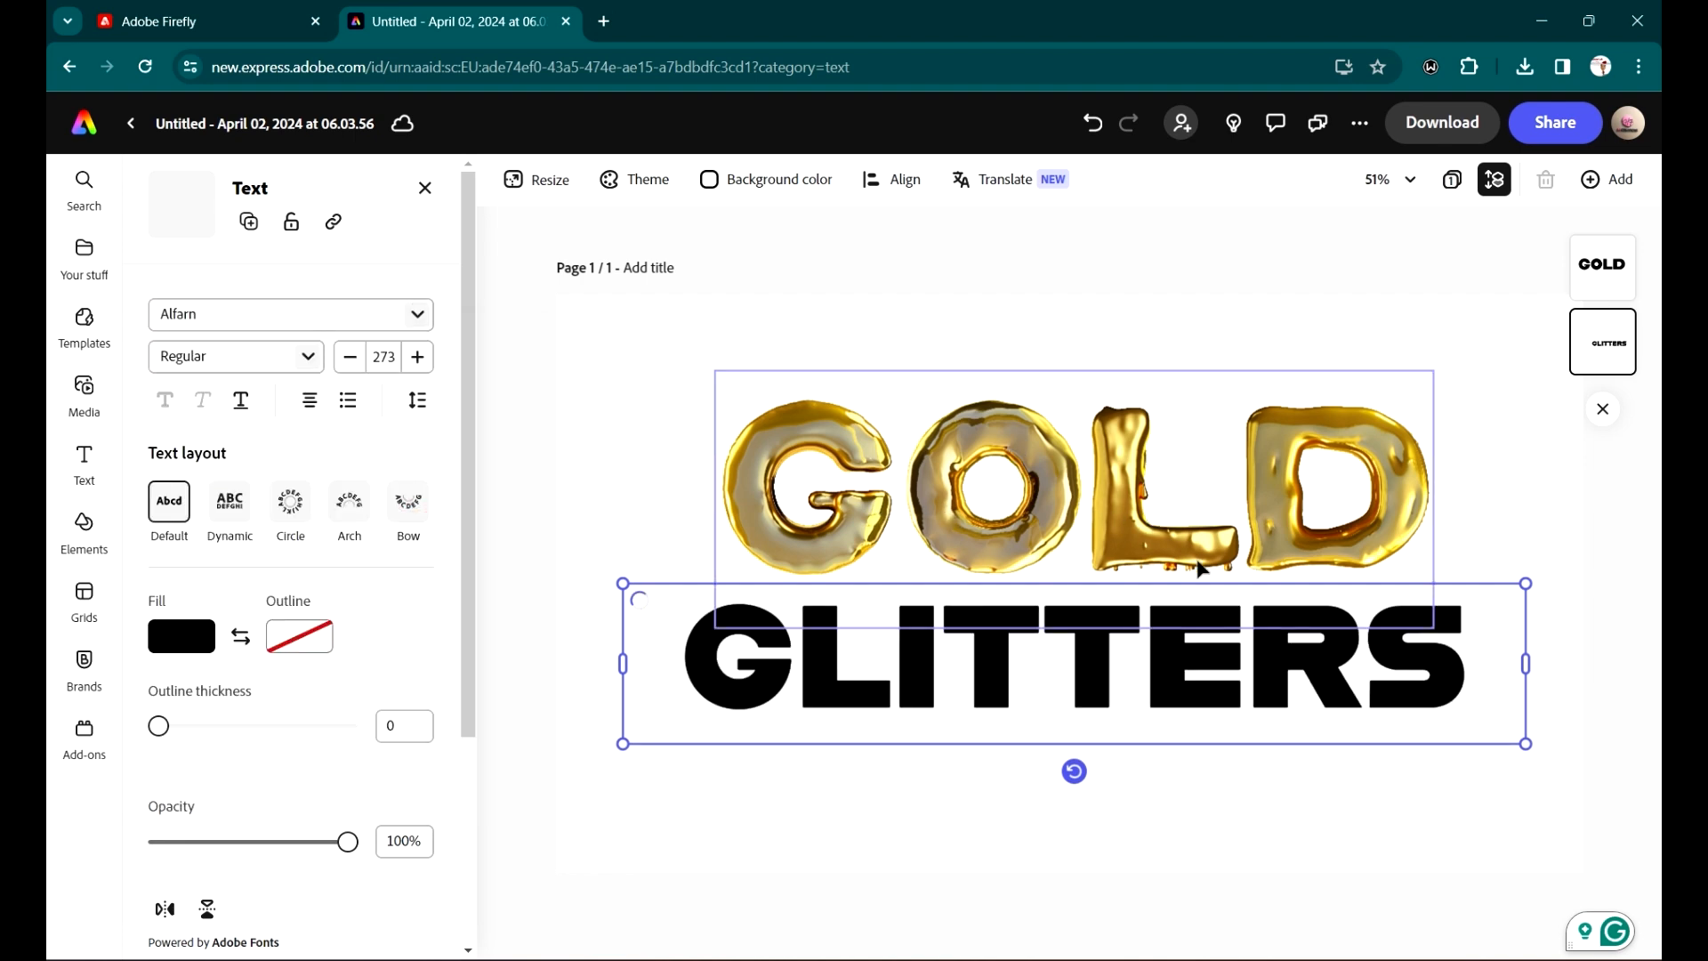
Step: Select both words and reposition them together around the middle of the page
{"action": "left_click", "coordinate": [1081, 341]}
{"action": "left_click_drag", "start_coordinate": [1539, 831], "coordinate": [690, 332]}
{"action": "left_click_drag", "start_coordinate": [1123, 504], "coordinate": [1123, 486]}
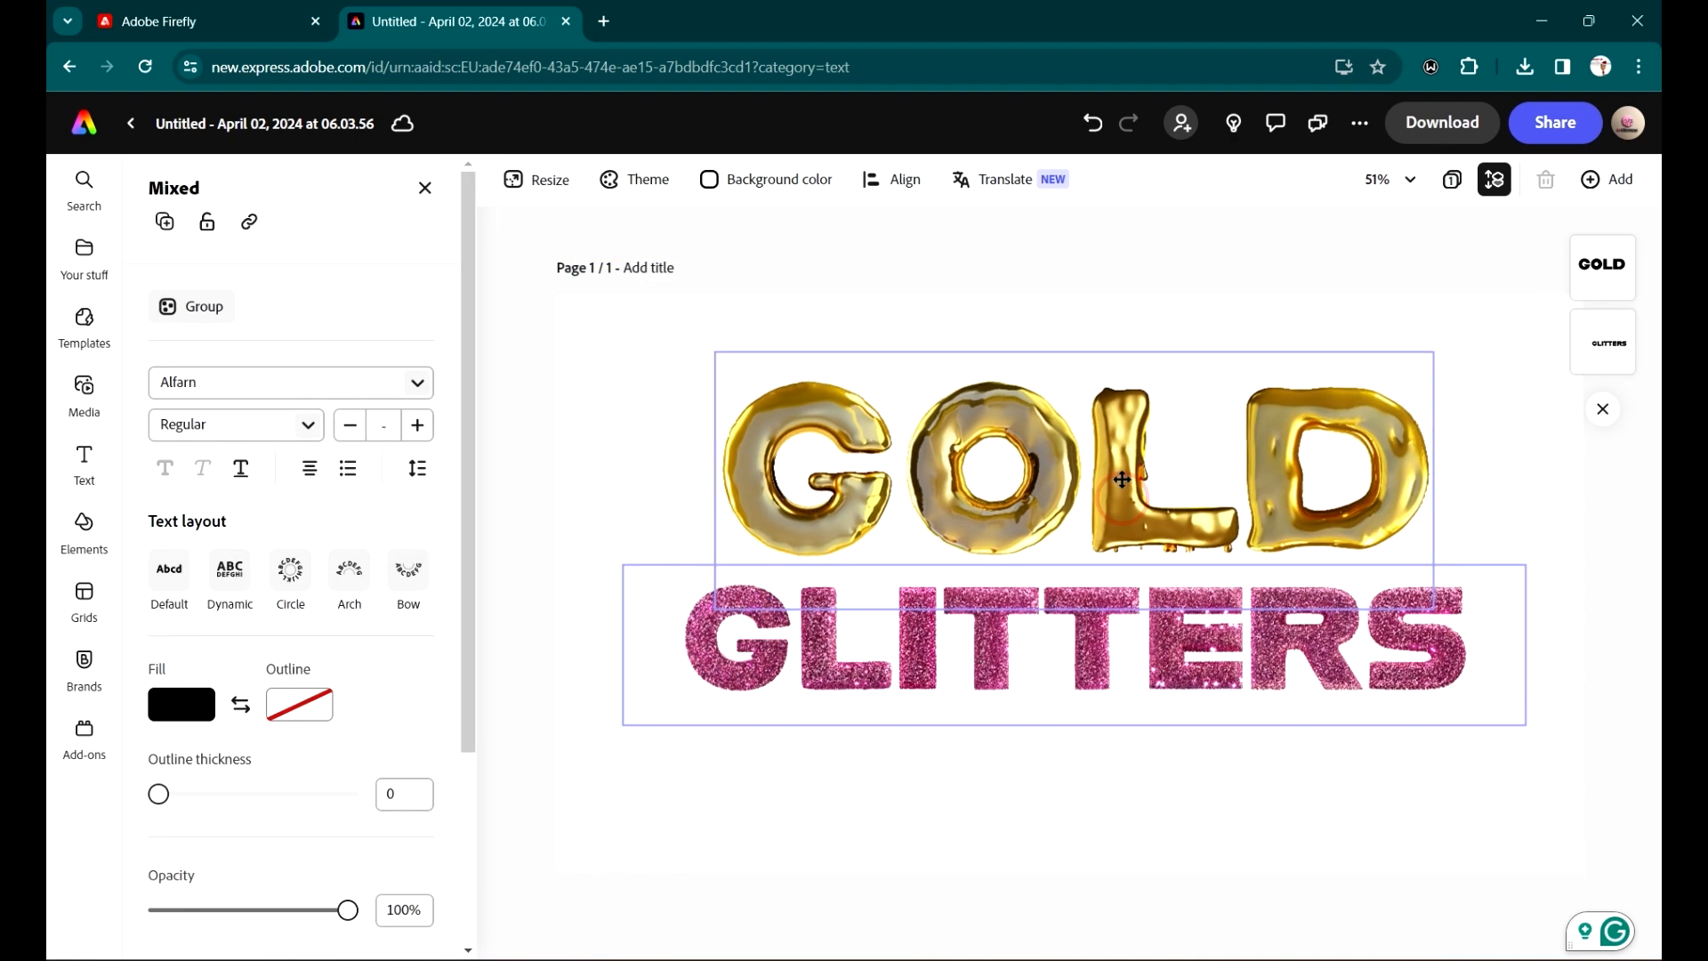
{"action": "left_click", "coordinate": [1332, 284]}
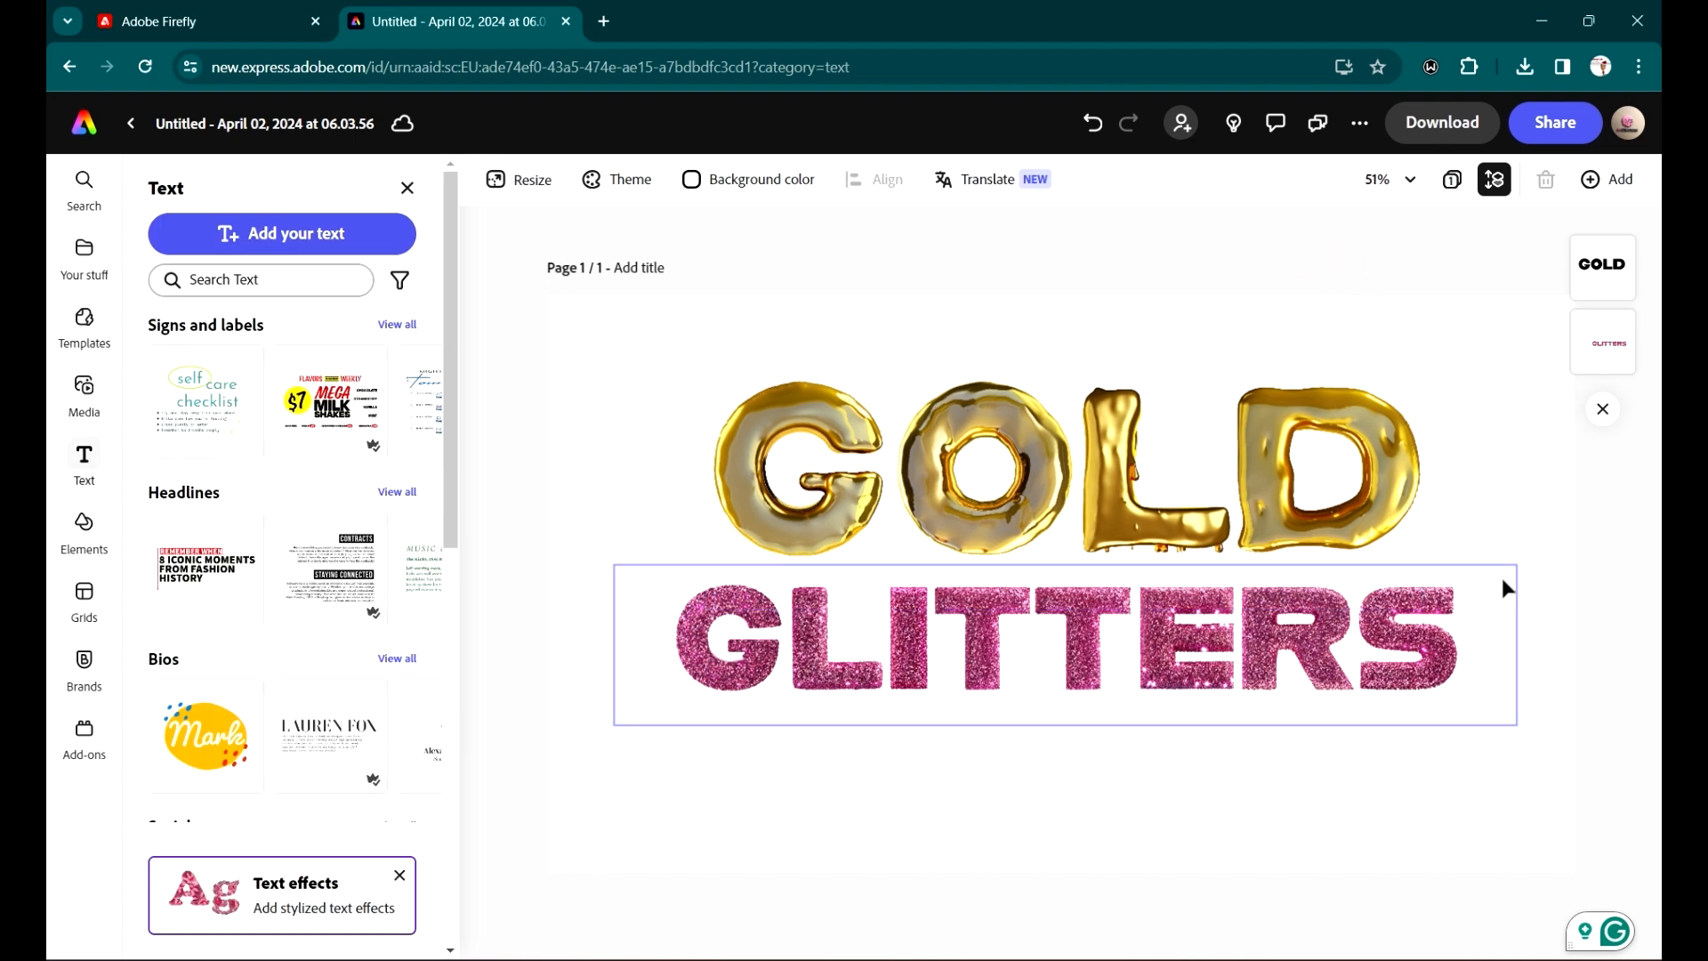
{"action": "left_click_drag", "start_coordinate": [1551, 824], "coordinate": [464, 224]}
{"action": "left_click_drag", "start_coordinate": [1086, 510], "coordinate": [1101, 536]}
{"action": "left_click", "coordinate": [1100, 166]}
{"action": "left_click", "coordinate": [1130, 349]}
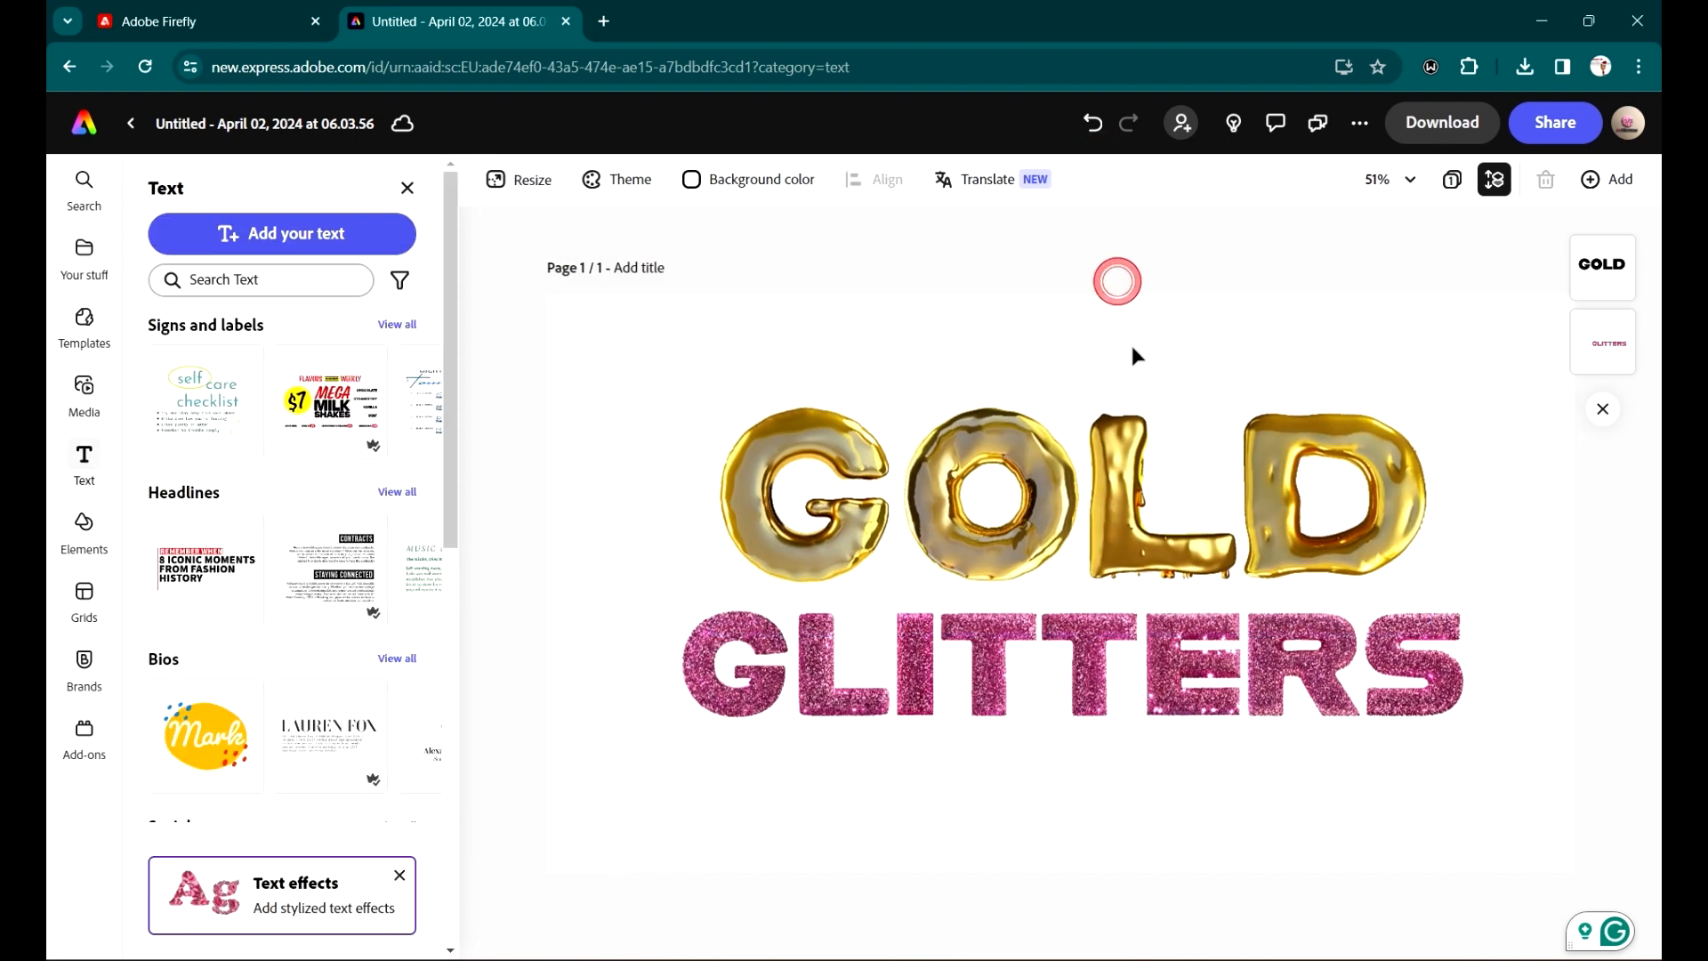
Step: Load more Gold drip results for the GOLD text and apply the sixth variation, with raised gold drips on a silvery surface
{"action": "left_click", "coordinate": [1127, 427]}
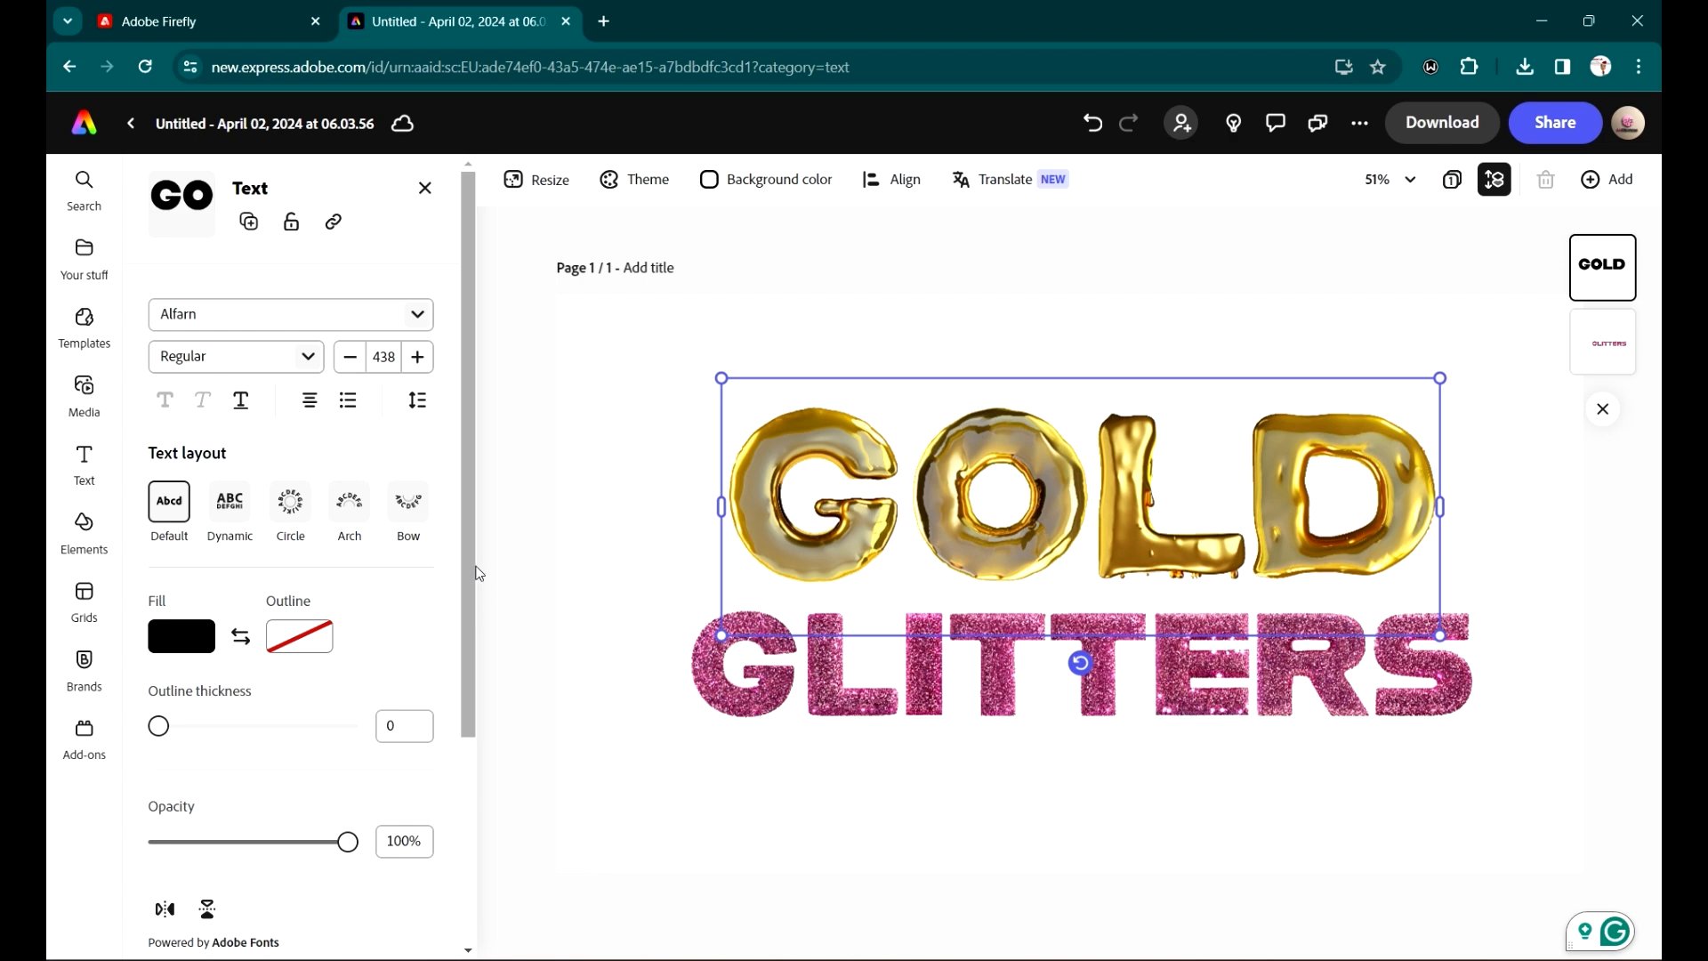
{"action": "left_click_drag", "start_coordinate": [472, 564], "coordinate": [496, 829]}
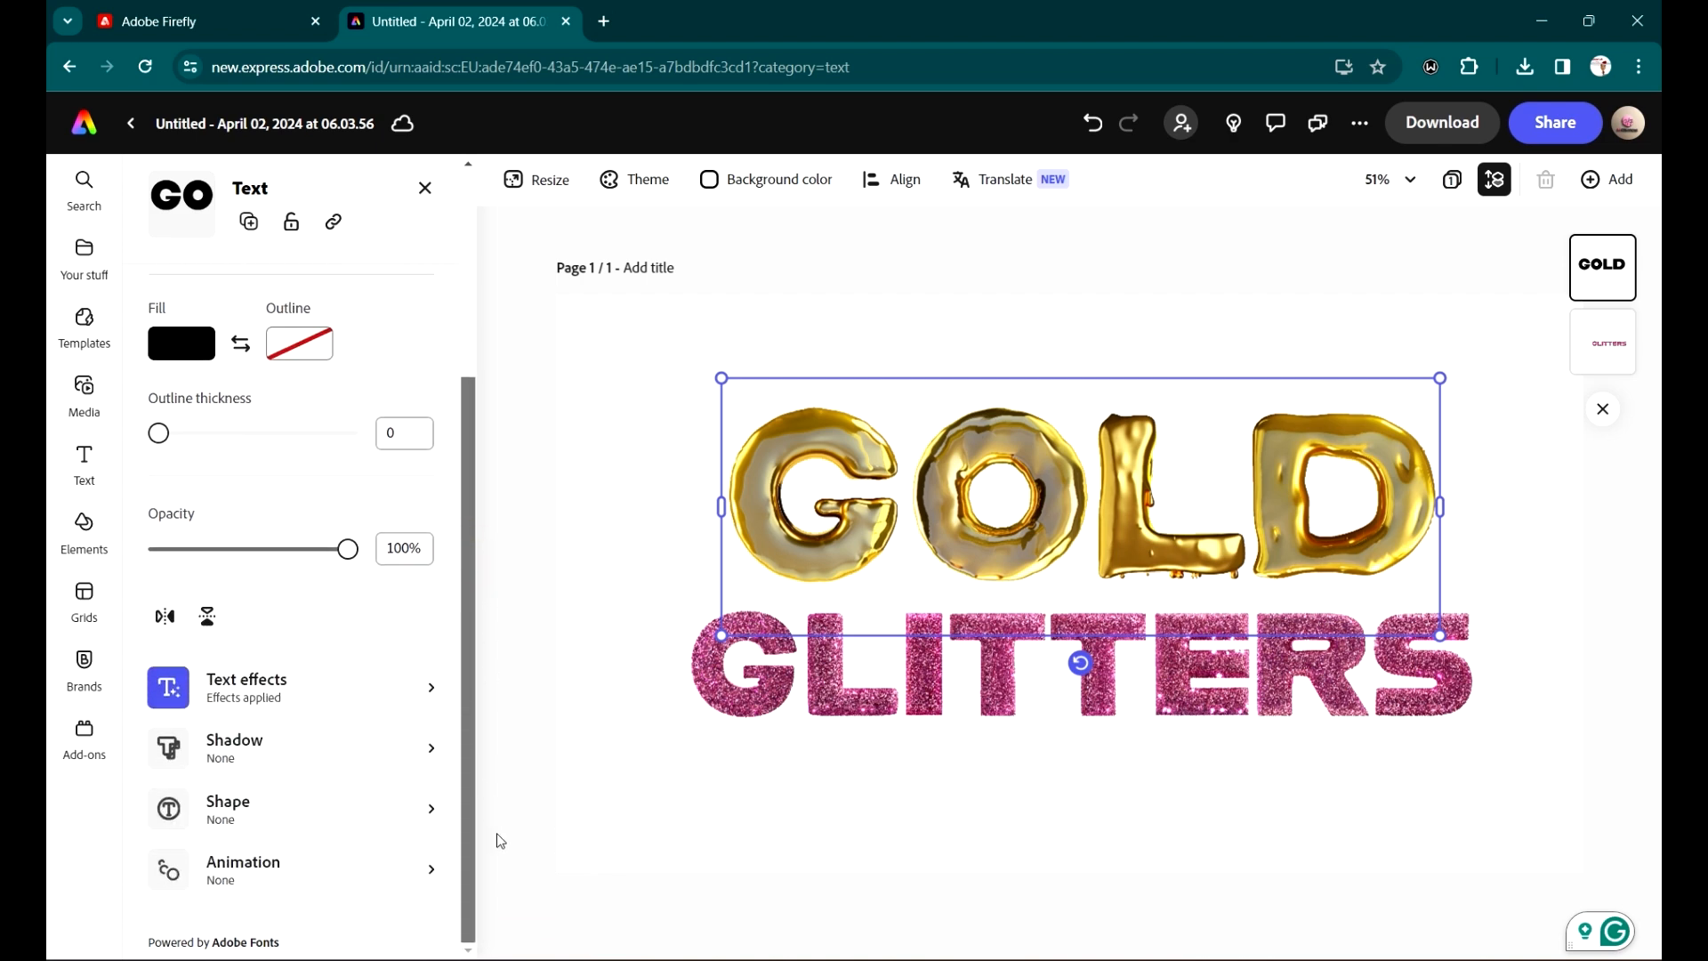
{"action": "left_click", "coordinate": [417, 700]}
{"action": "scroll", "coordinate": [315, 881], "scroll_direction": "down", "scroll_amount": 5}
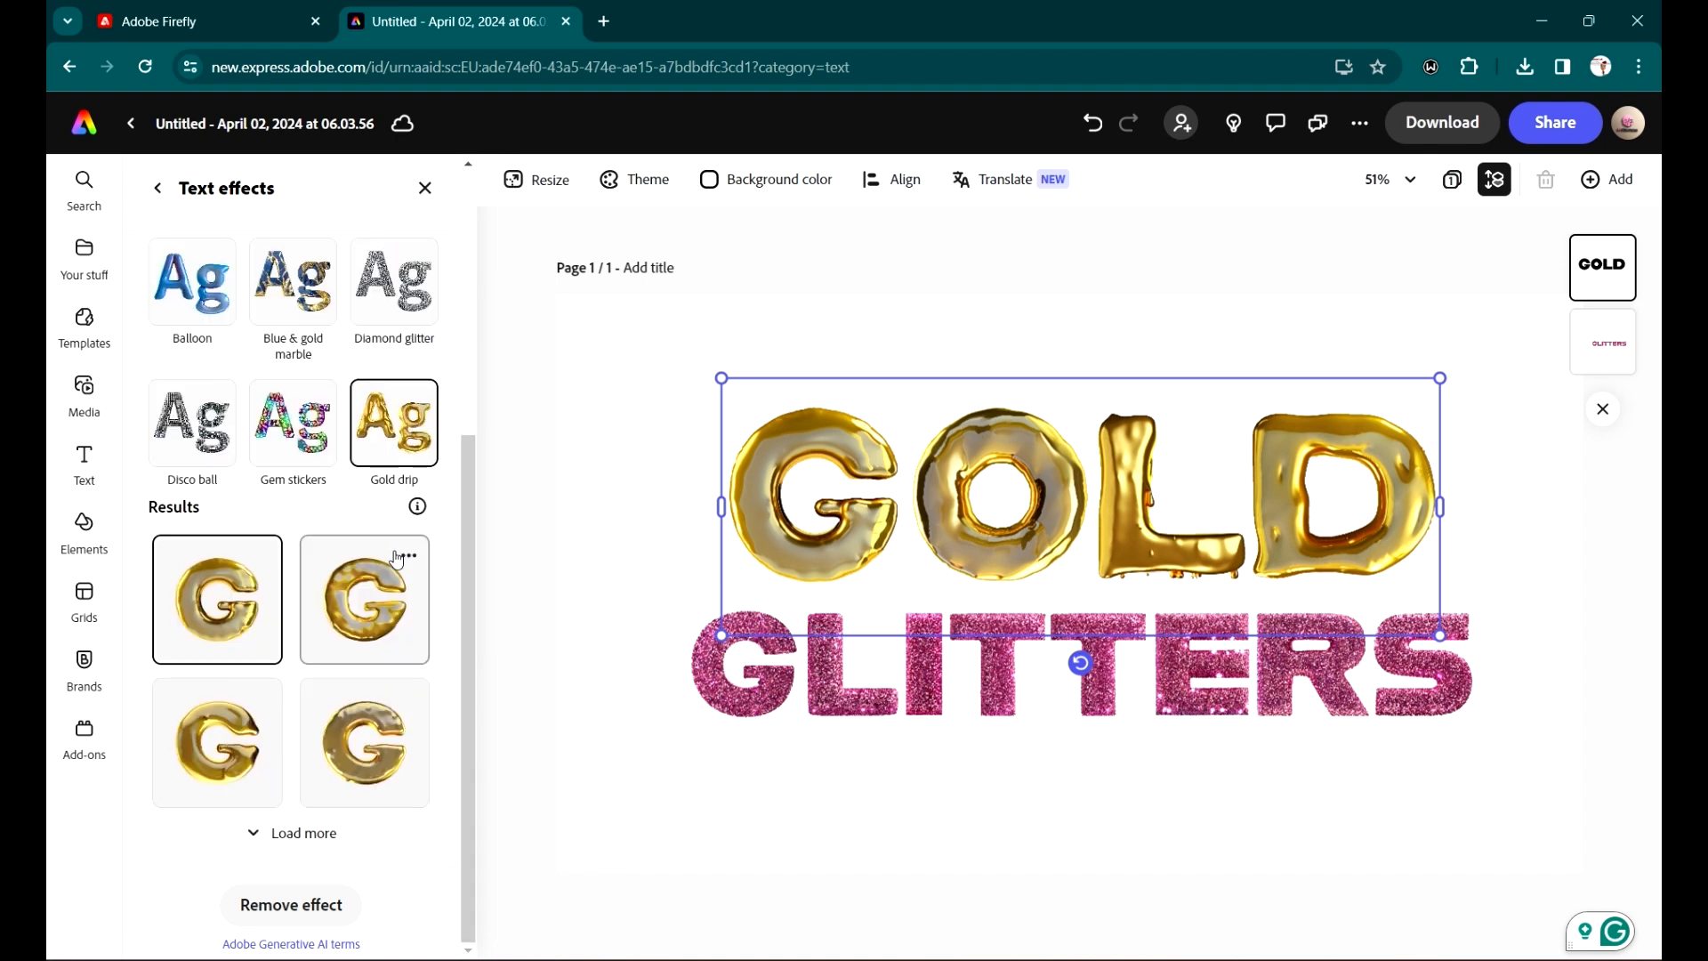
{"action": "left_click", "coordinate": [280, 831]}
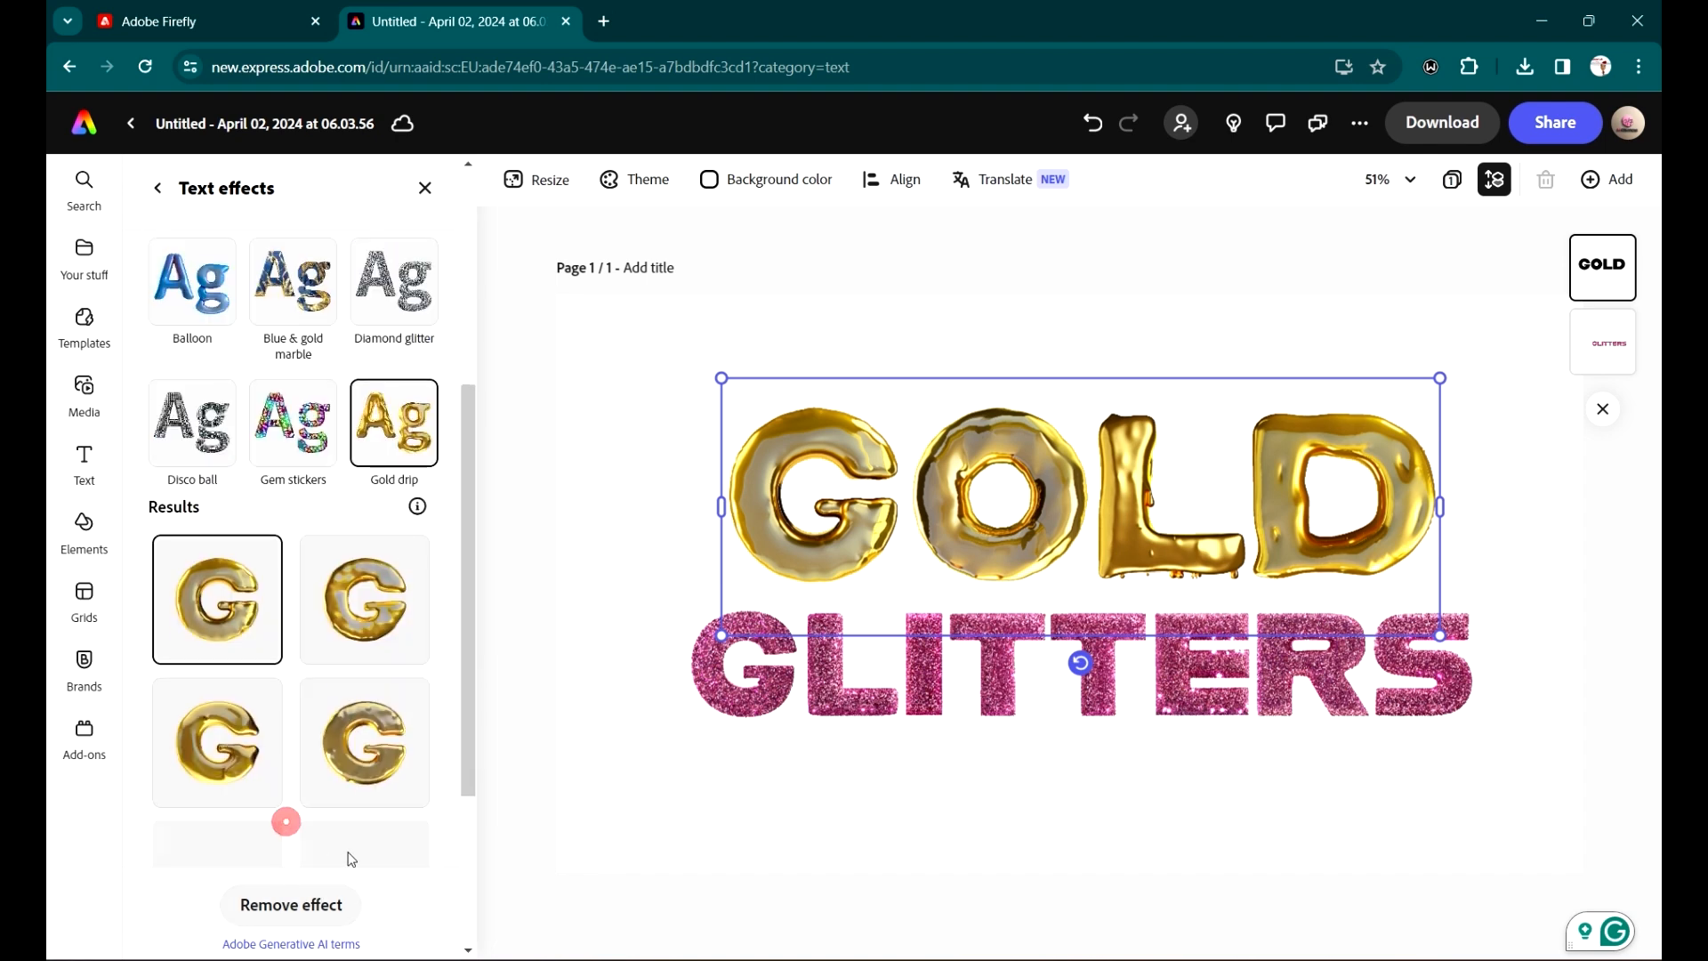
{"action": "scroll", "coordinate": [293, 525], "scroll_direction": "down", "scroll_amount": 3}
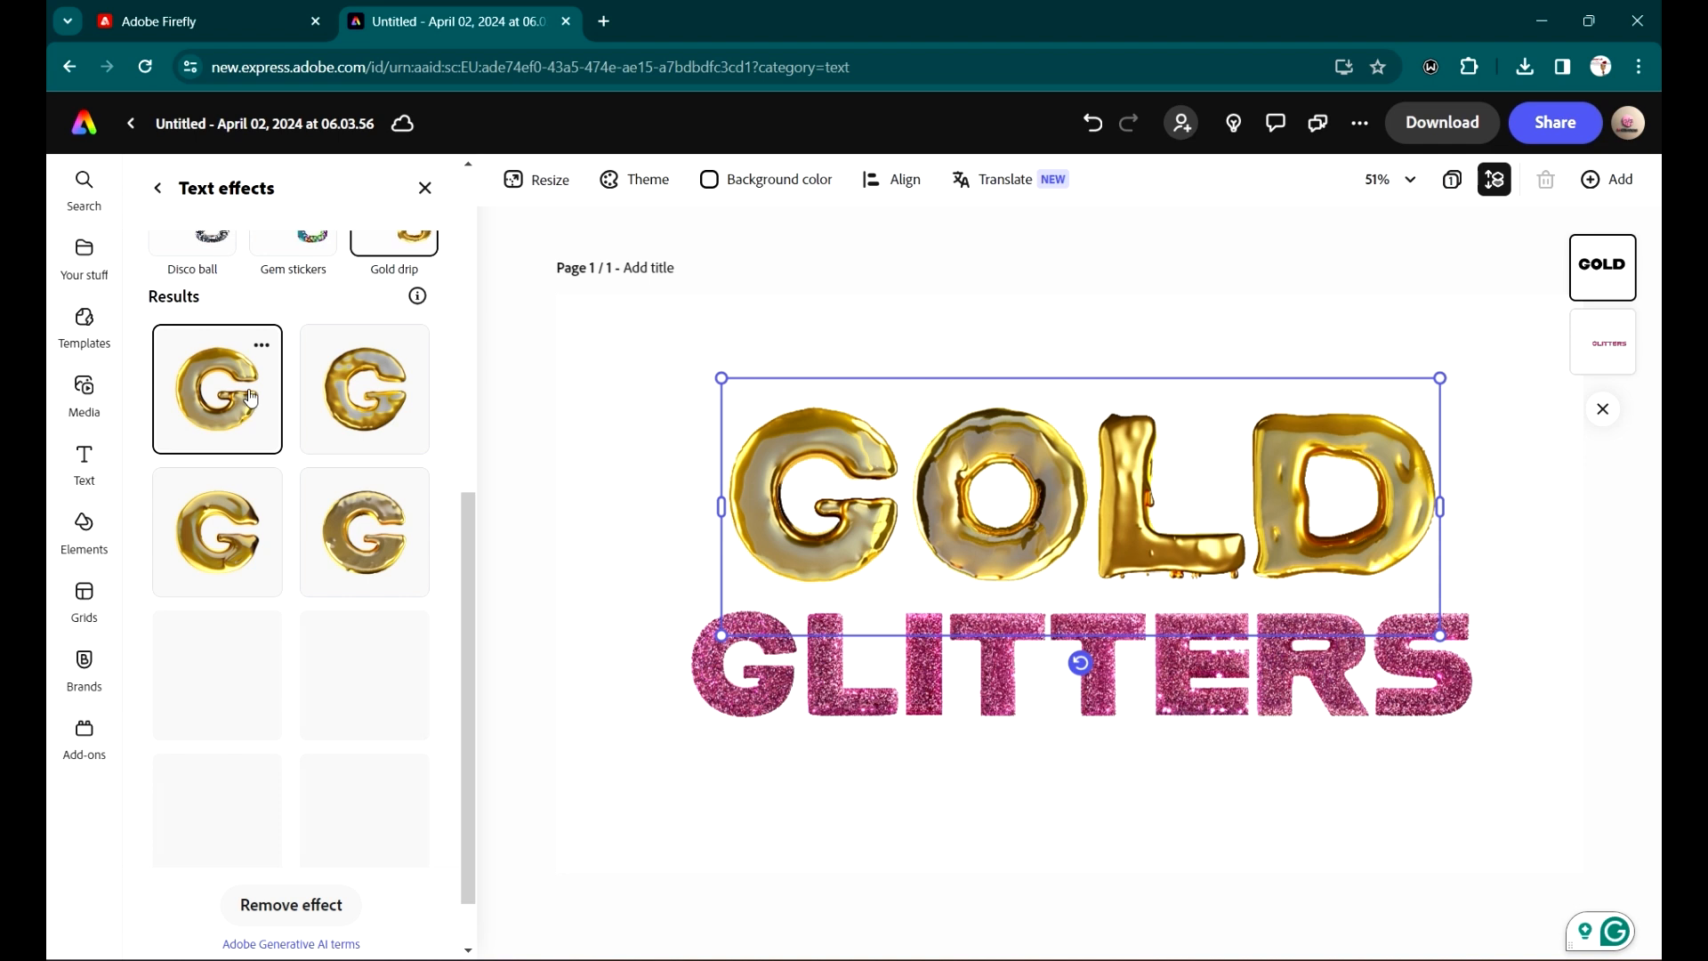
{"action": "left_click", "coordinate": [209, 516]}
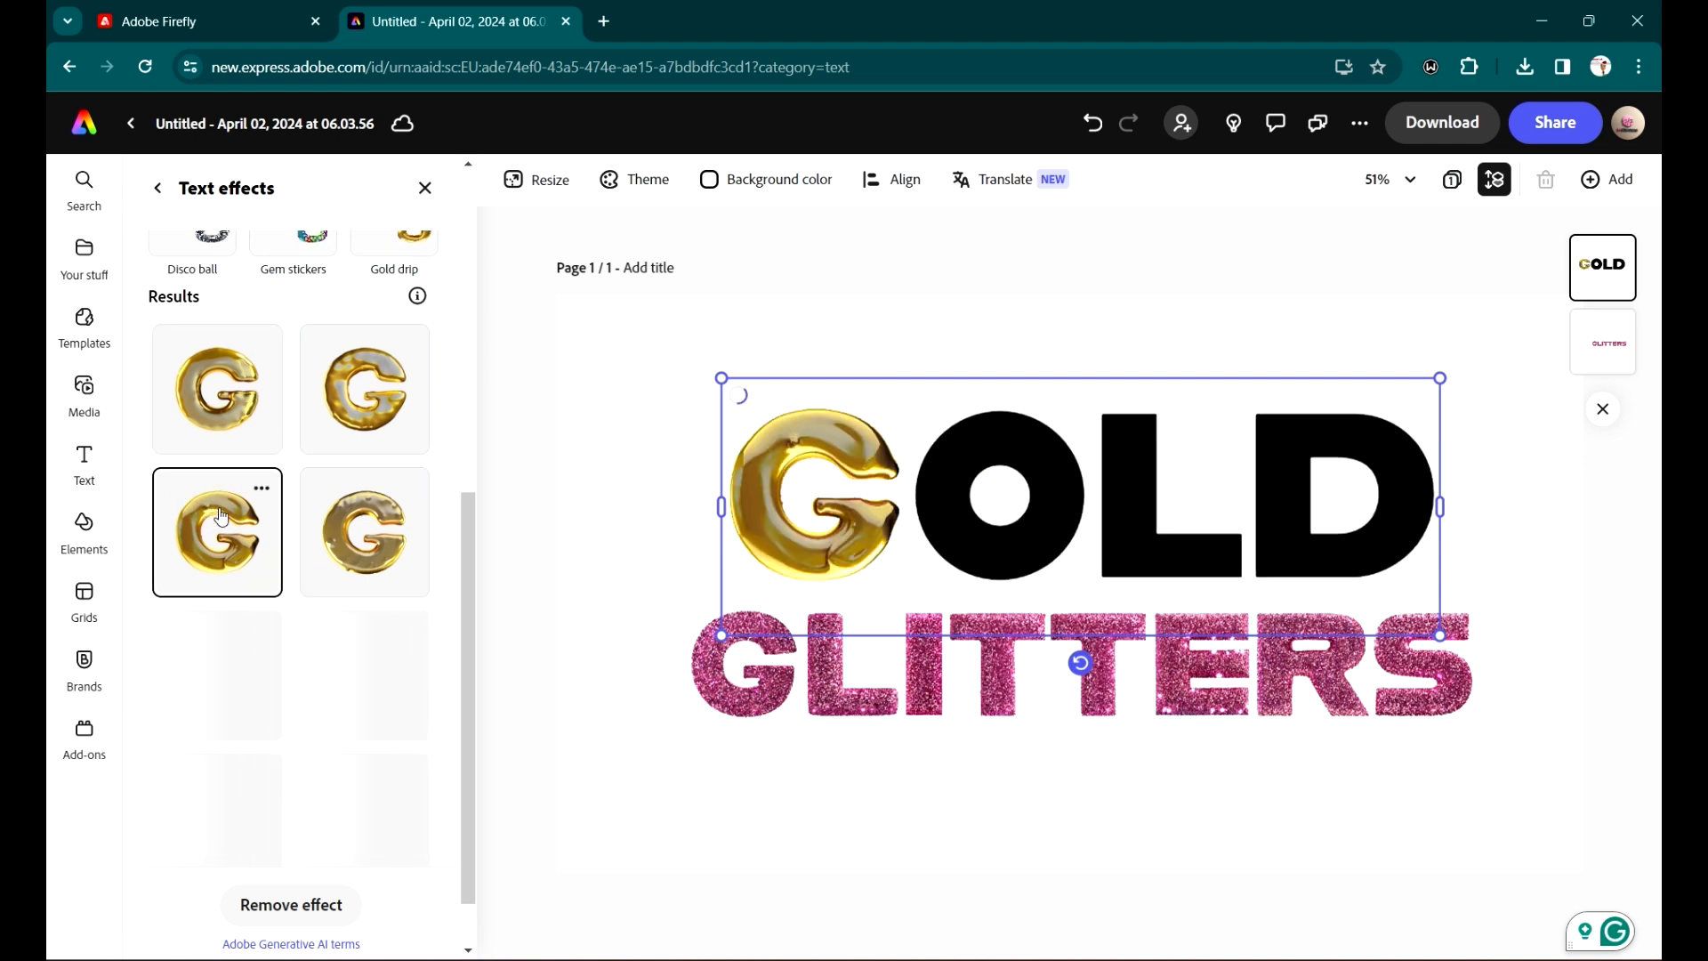
{"action": "scroll", "coordinate": [313, 565], "scroll_direction": "down", "scroll_amount": 1}
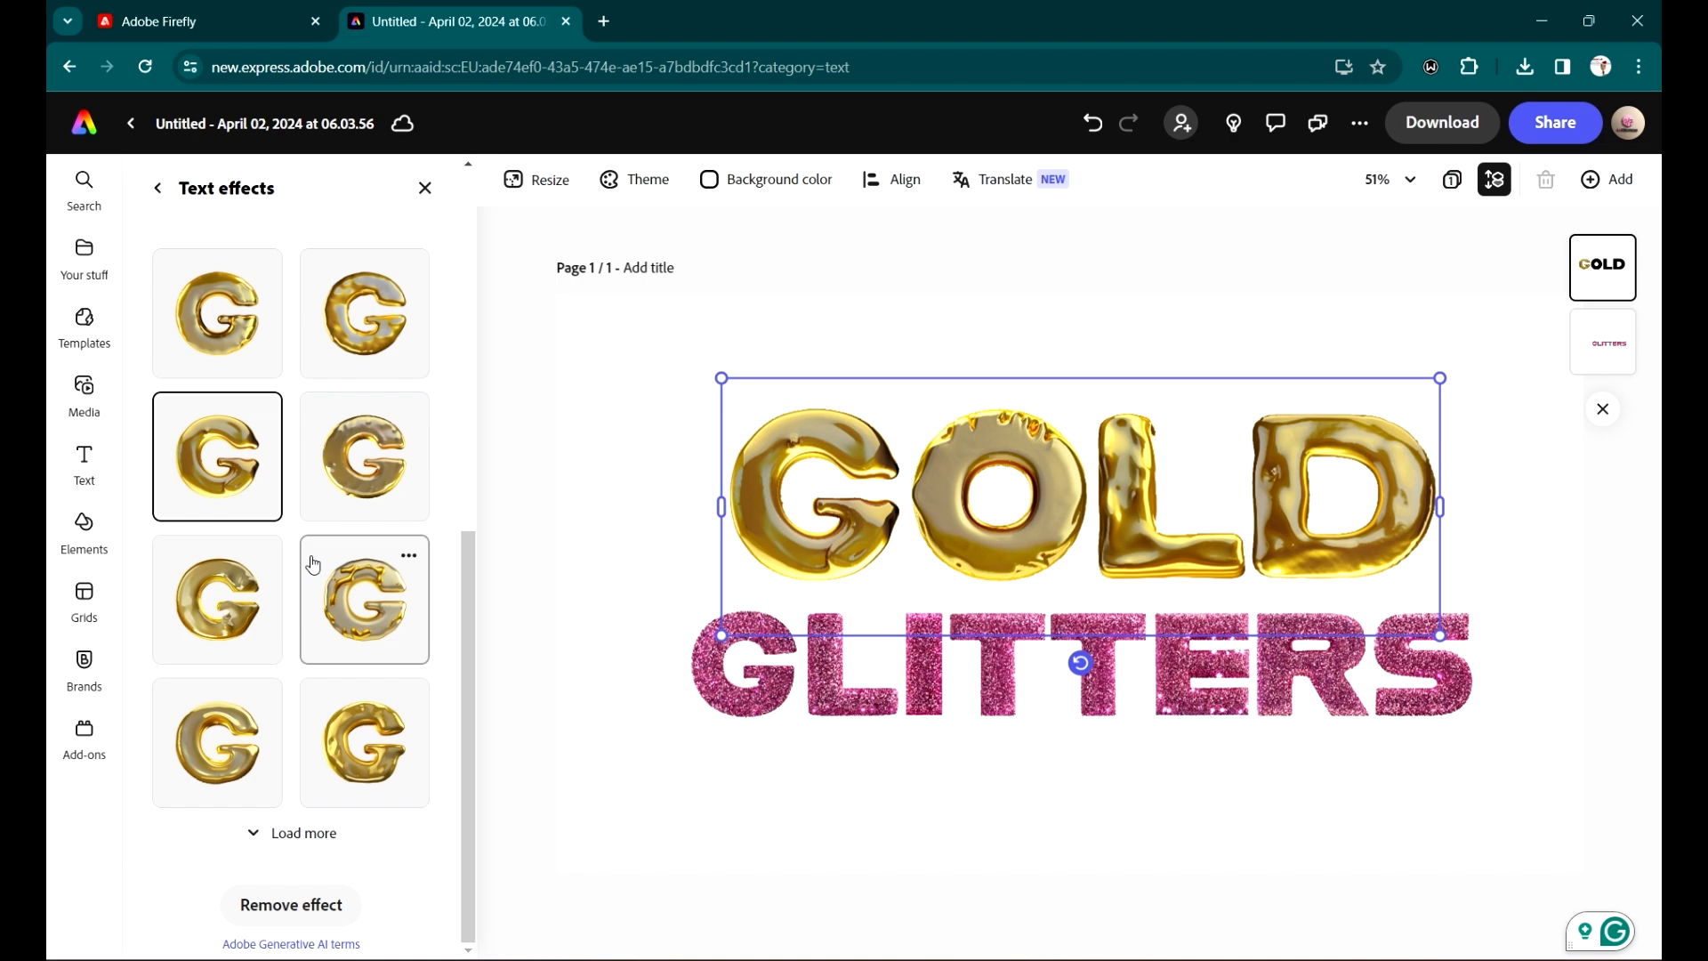
{"action": "left_click", "coordinate": [370, 589]}
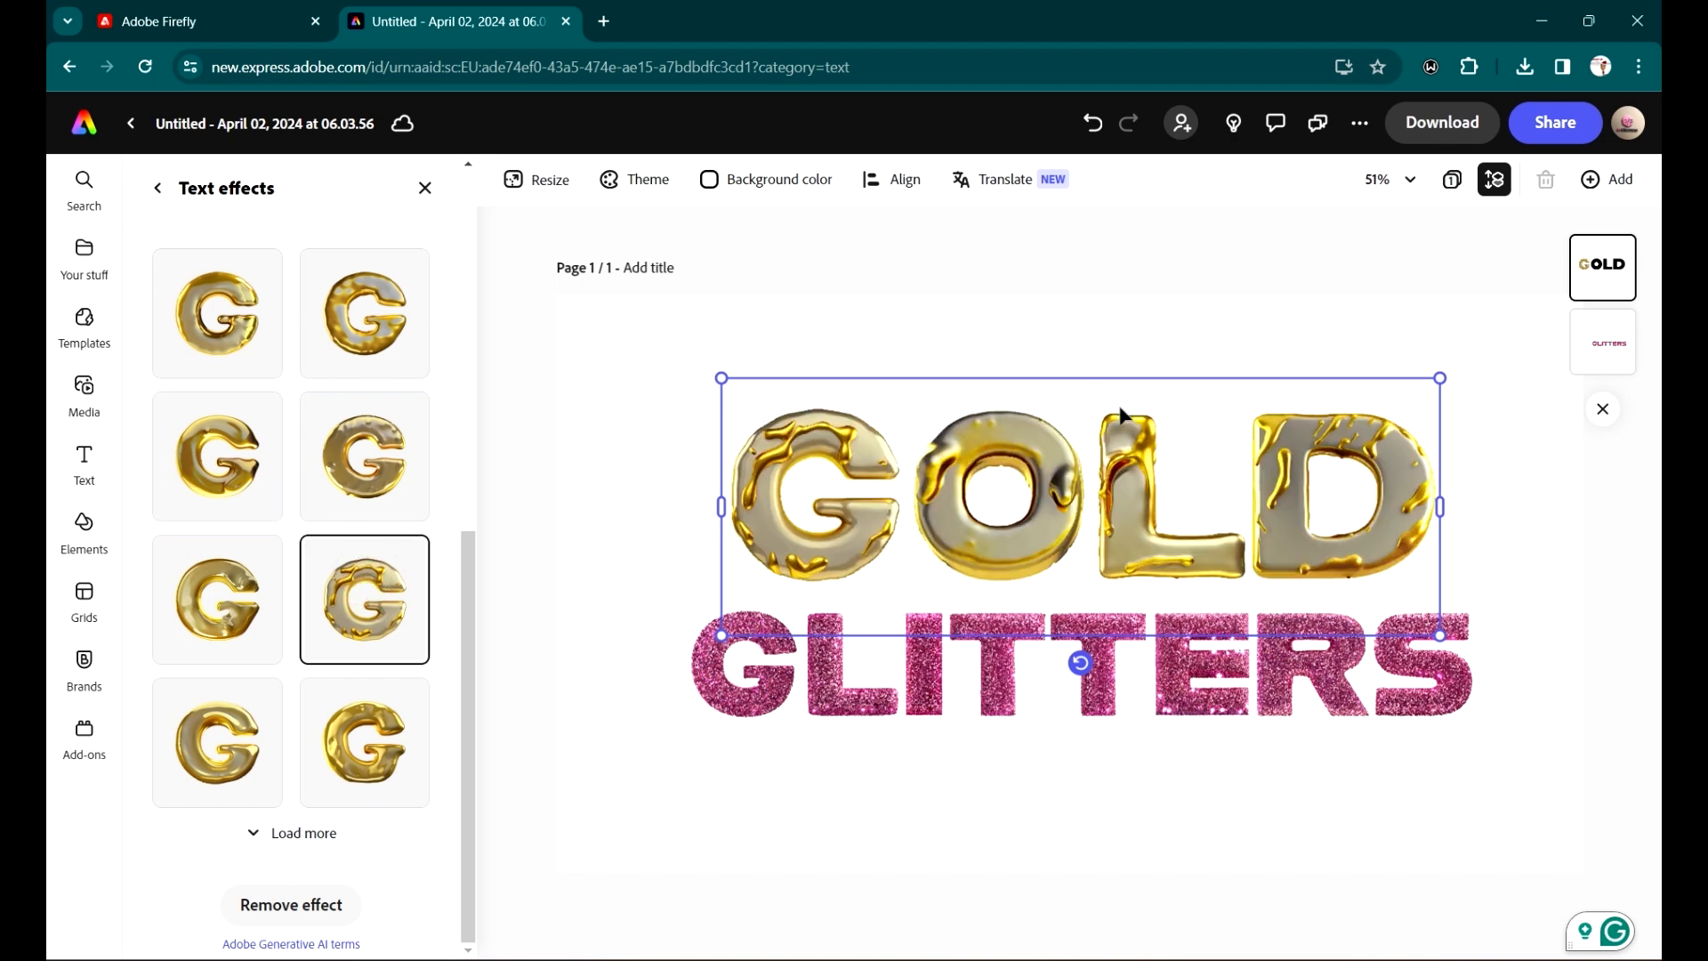
{"action": "left_click", "coordinate": [1199, 341]}
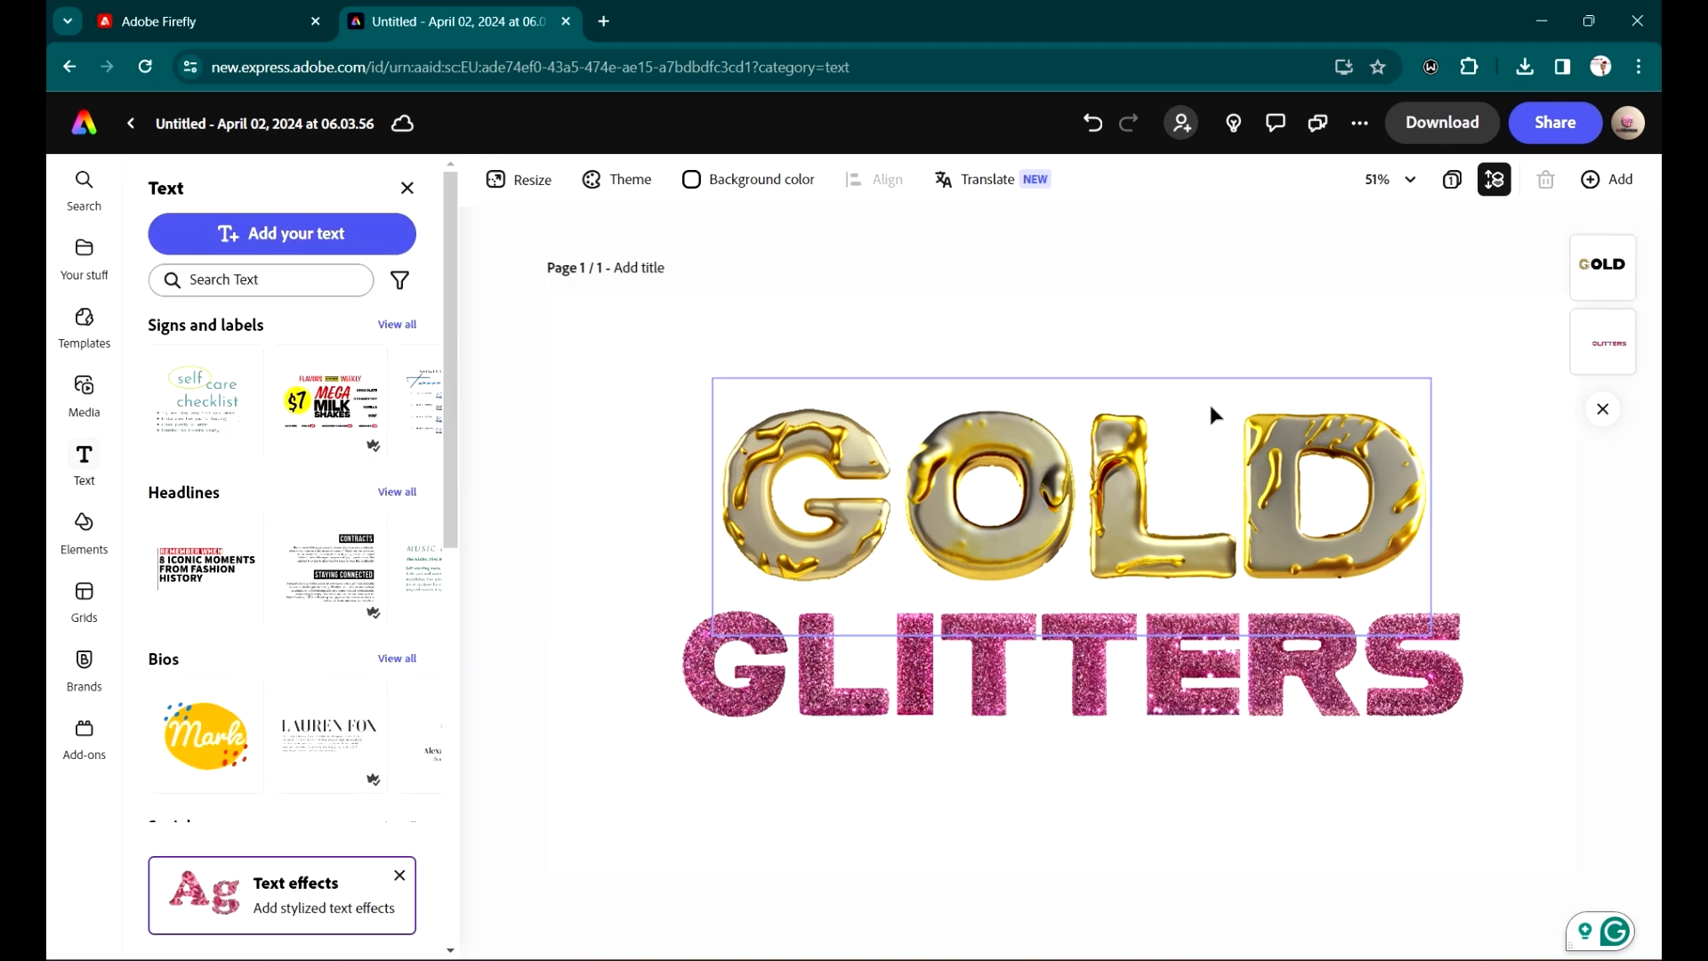
Step: Load more Pink glitter results for the GLITTERS text and apply the third variation
{"action": "left_click", "coordinate": [1334, 347]}
{"action": "left_click", "coordinate": [1328, 503]}
{"action": "left_click", "coordinate": [1379, 671]}
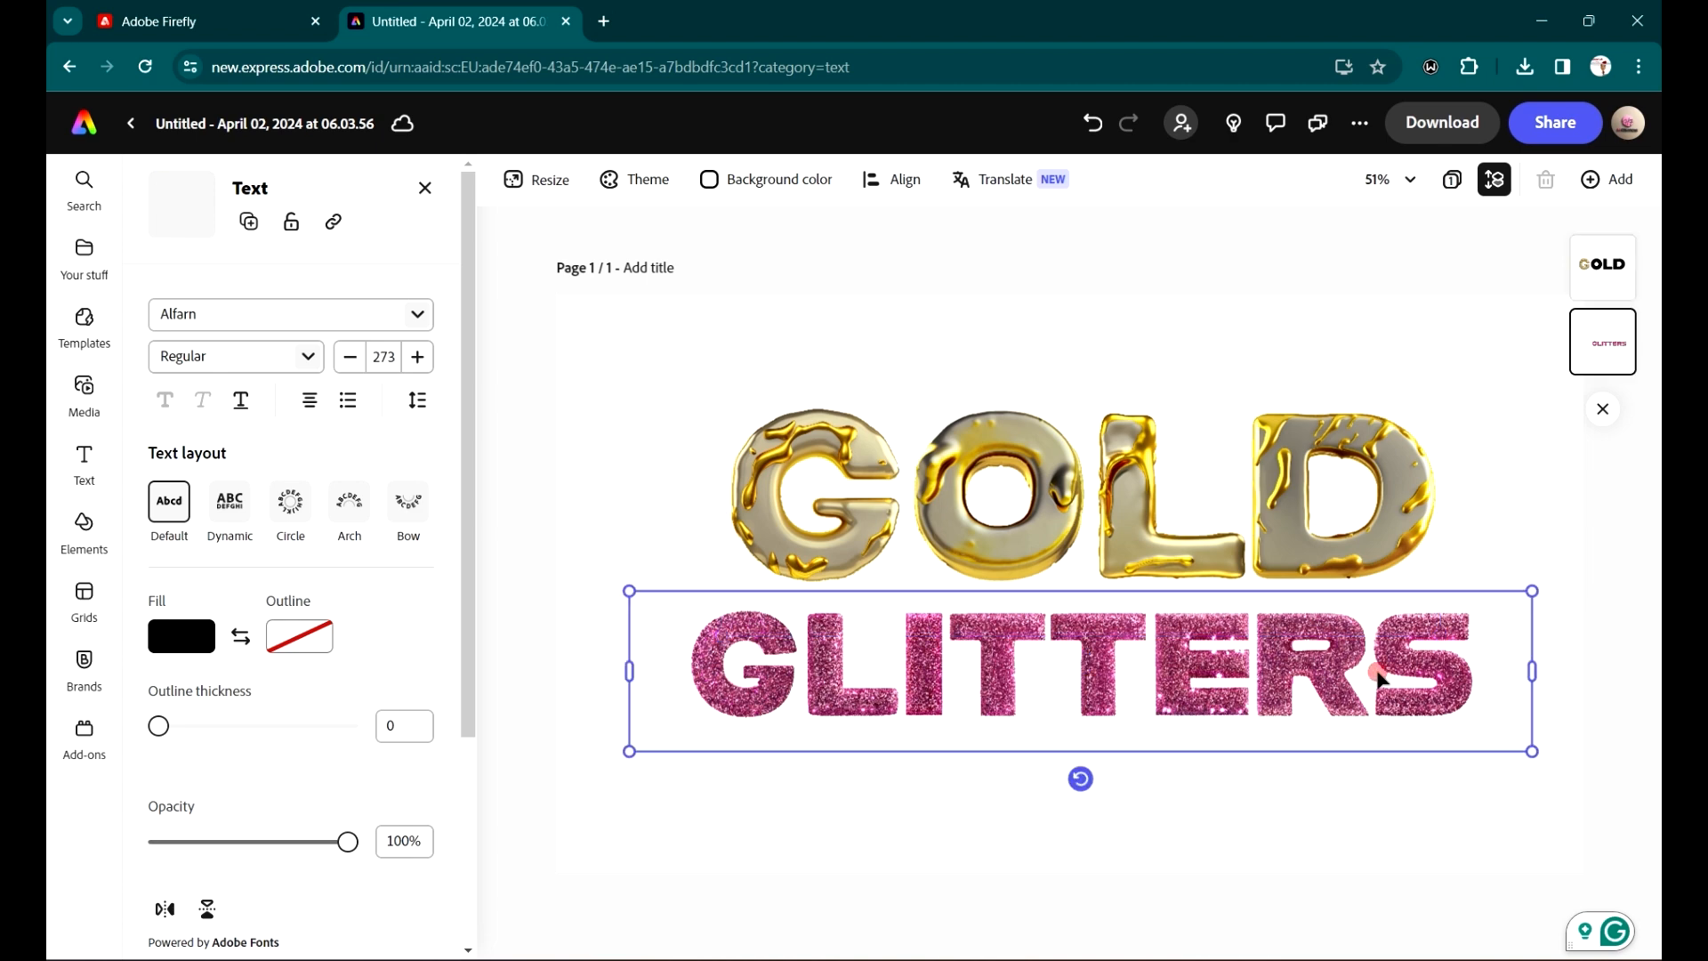
{"action": "scroll", "coordinate": [422, 587], "scroll_direction": "down", "scroll_amount": 3}
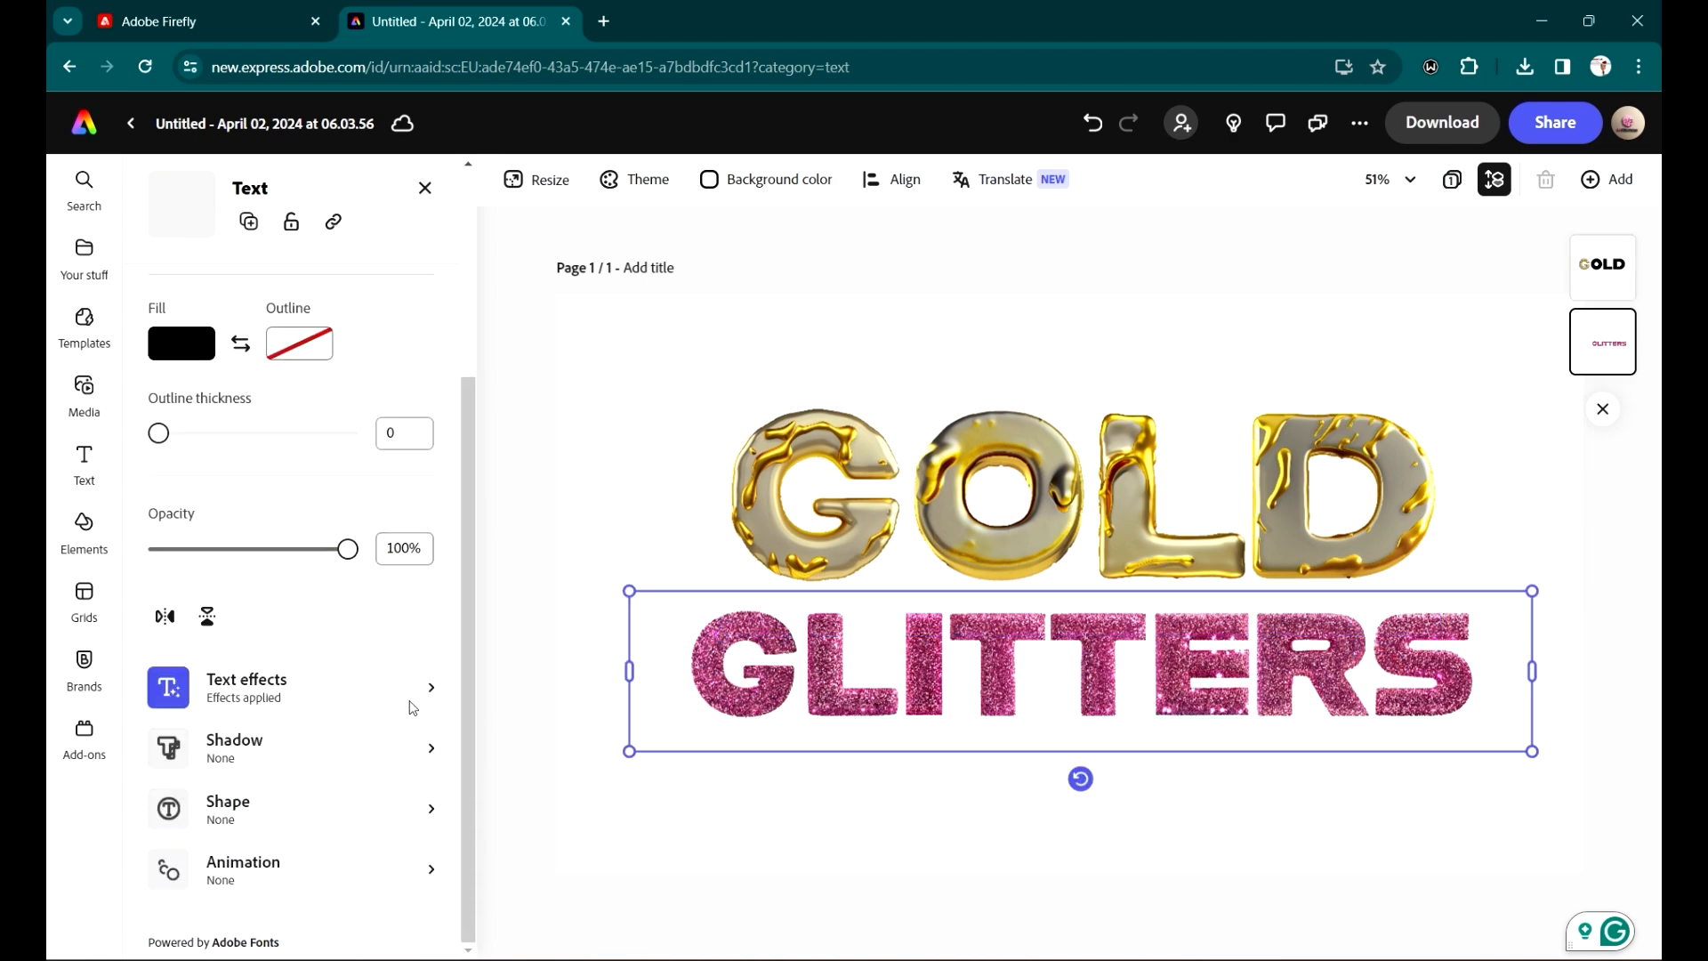
{"action": "left_click", "coordinate": [391, 683]}
{"action": "scroll", "coordinate": [355, 658], "scroll_direction": "down", "scroll_amount": 4}
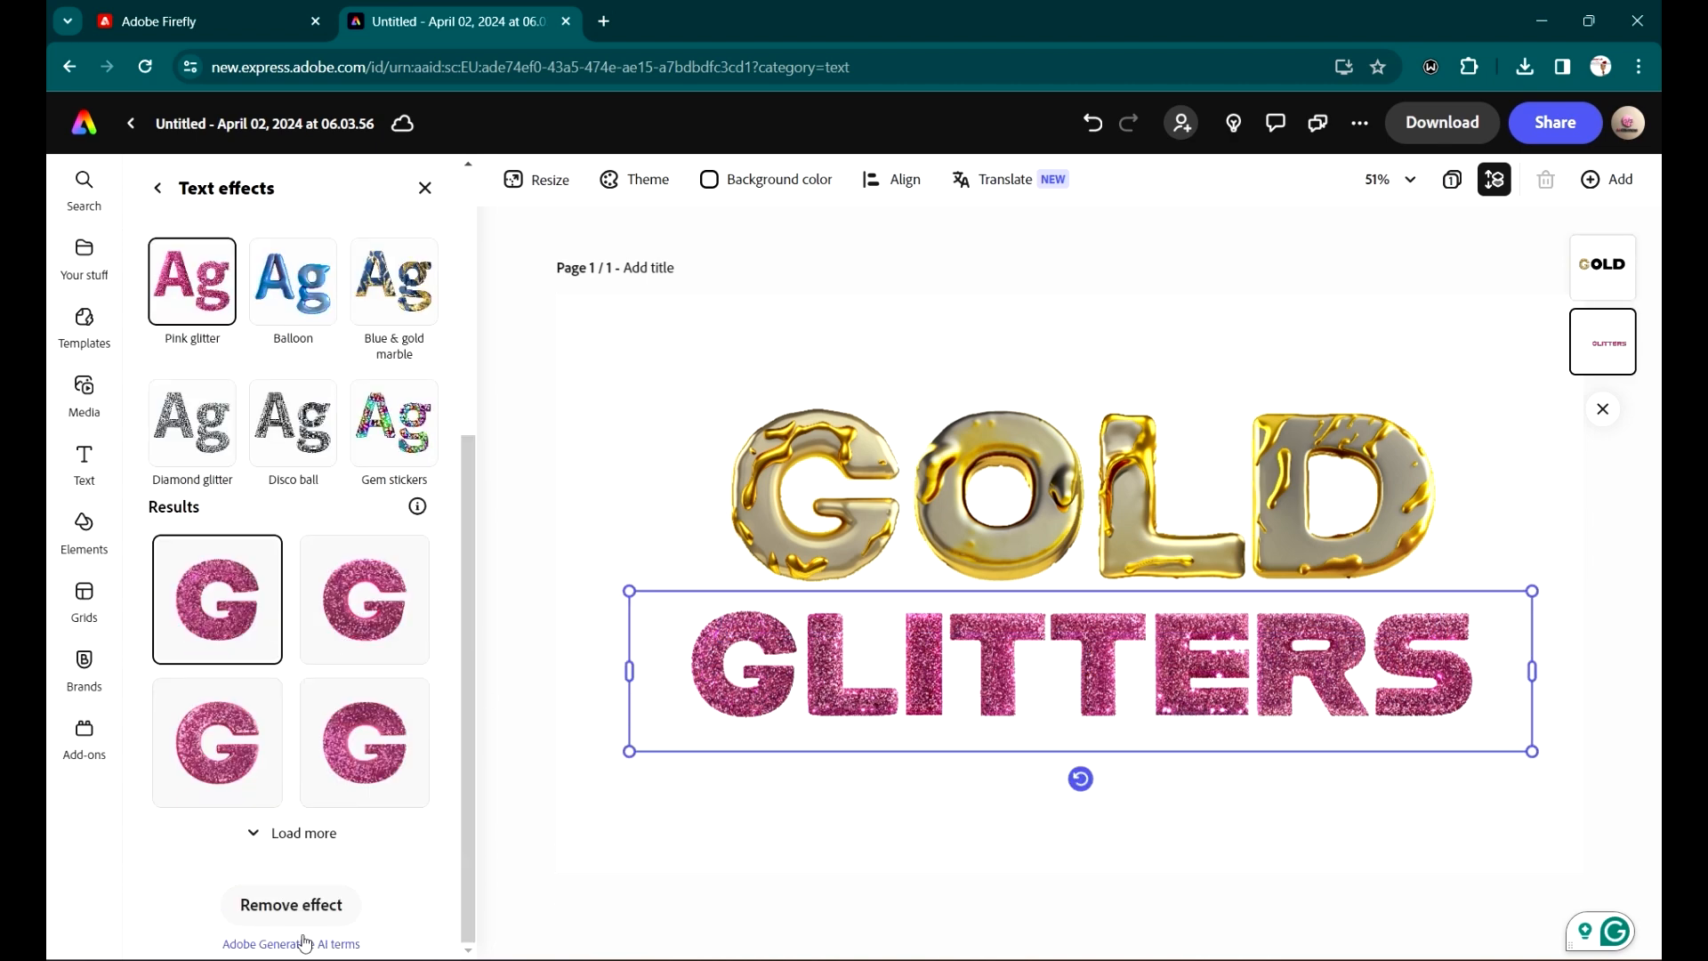
{"action": "left_click", "coordinate": [309, 834]}
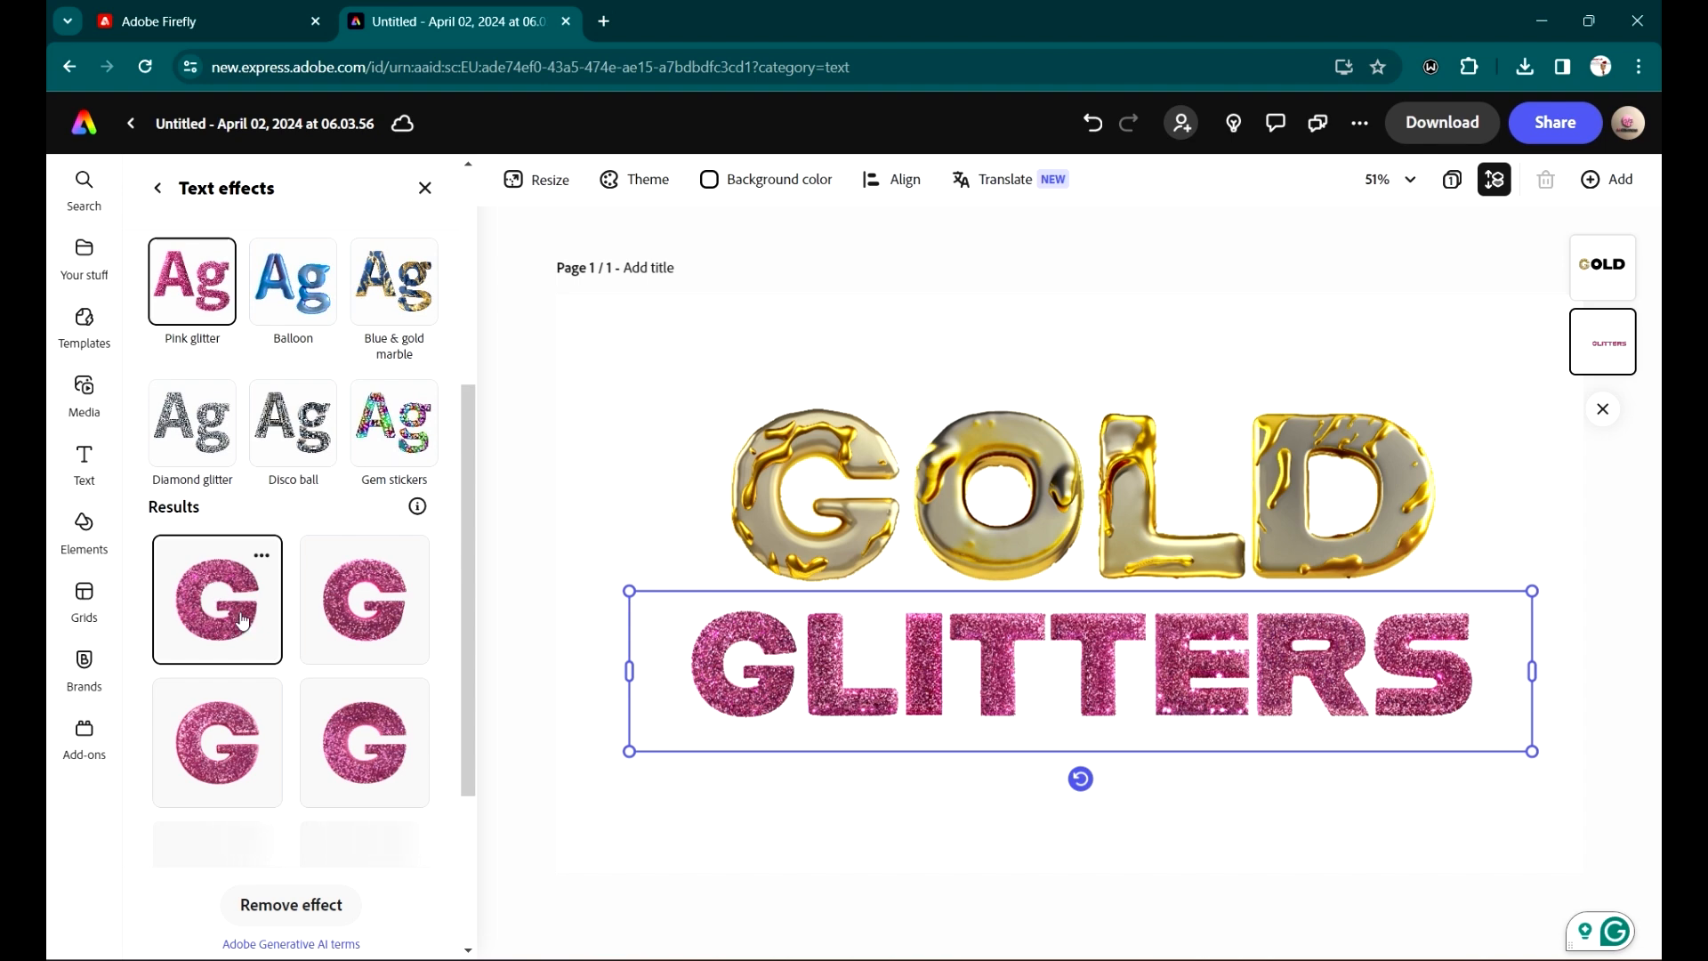
{"action": "scroll", "coordinate": [336, 654], "scroll_direction": "down", "scroll_amount": 2}
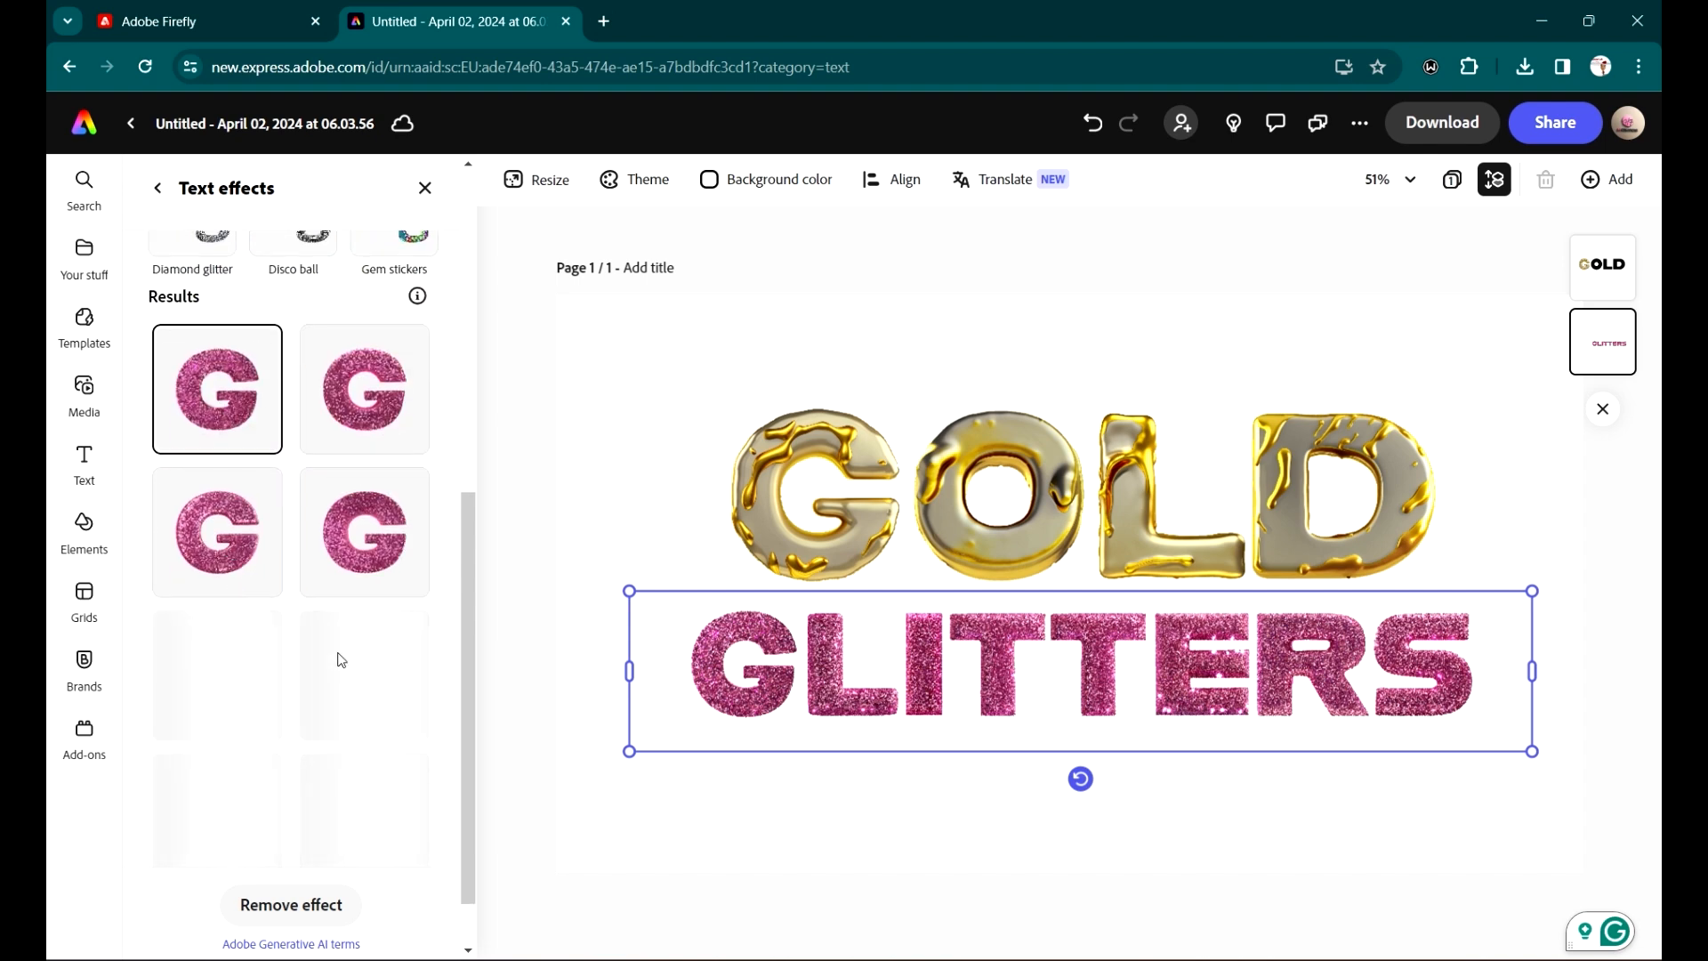
{"action": "left_click", "coordinate": [229, 529]}
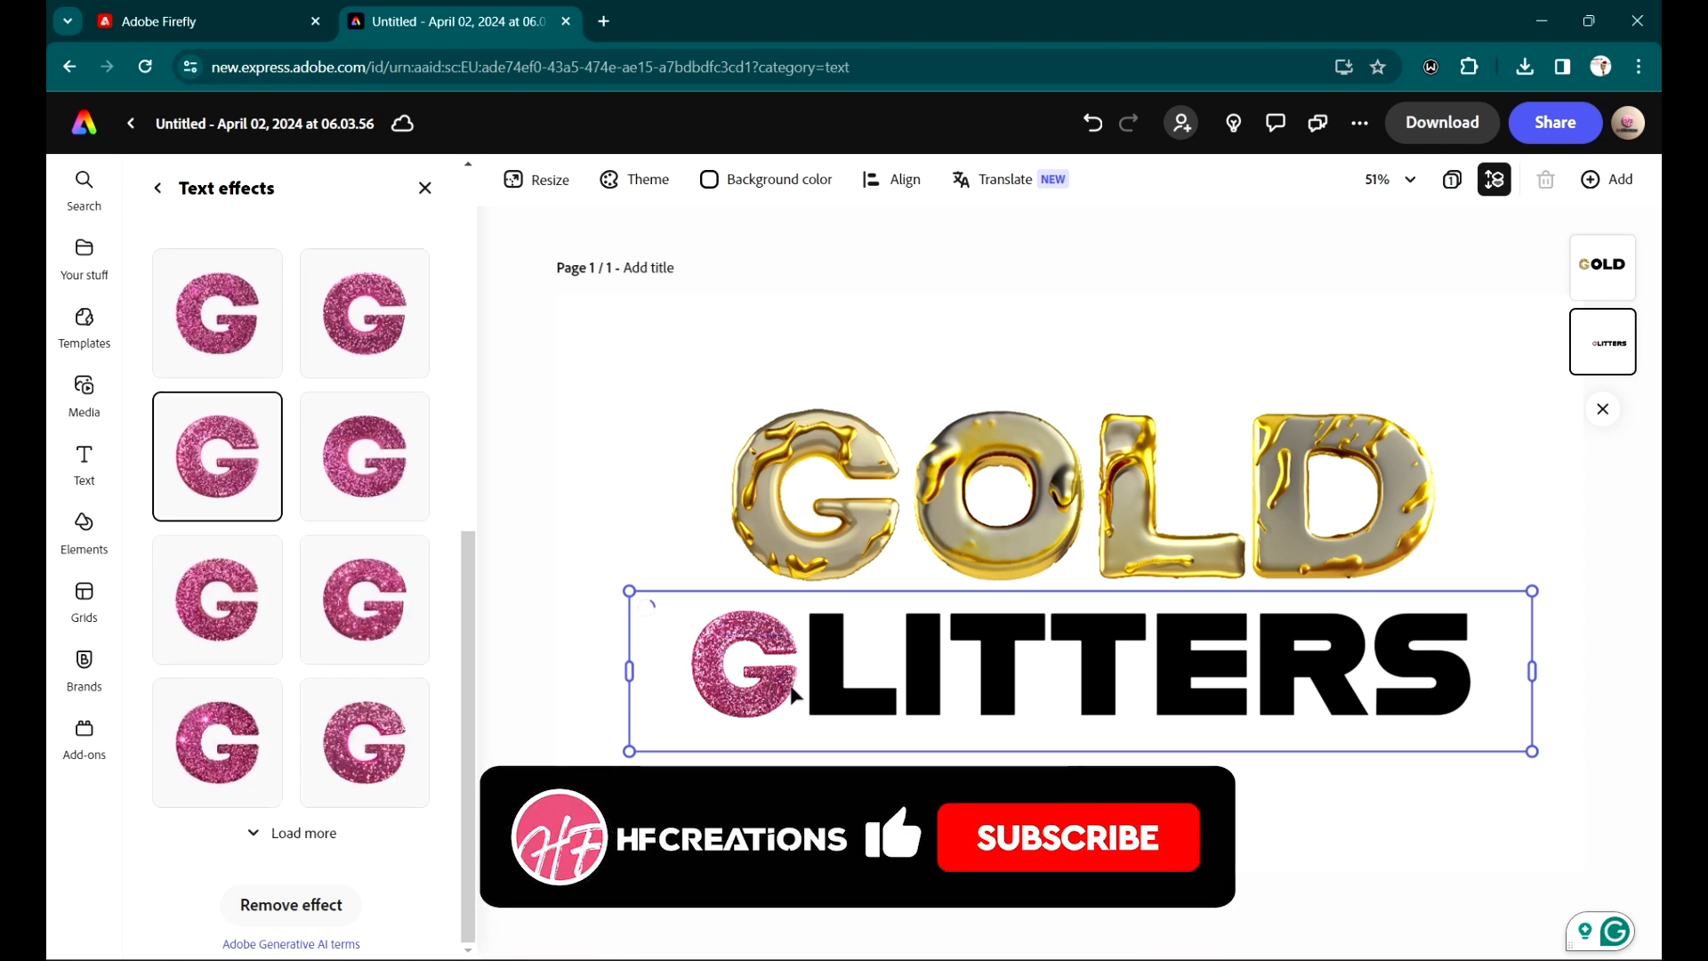
{"action": "left_click", "coordinate": [1450, 329]}
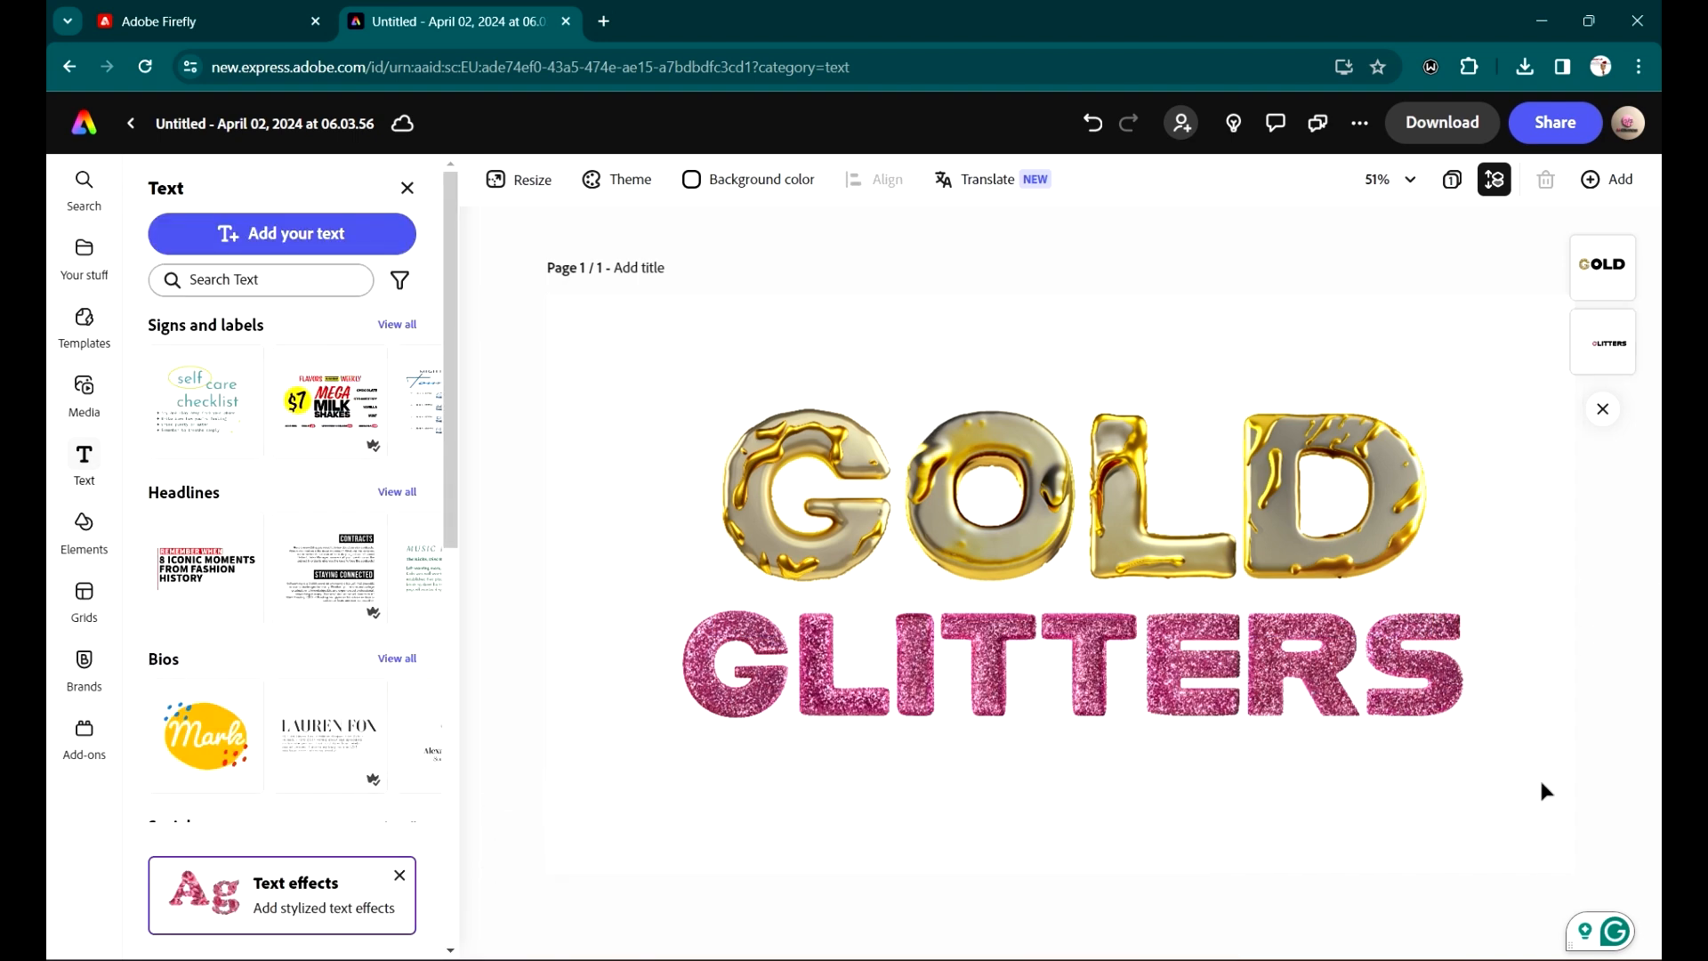
{"action": "left_click_drag", "start_coordinate": [1539, 776], "coordinate": [765, 240]}
{"action": "left_click", "coordinate": [1016, 266]}
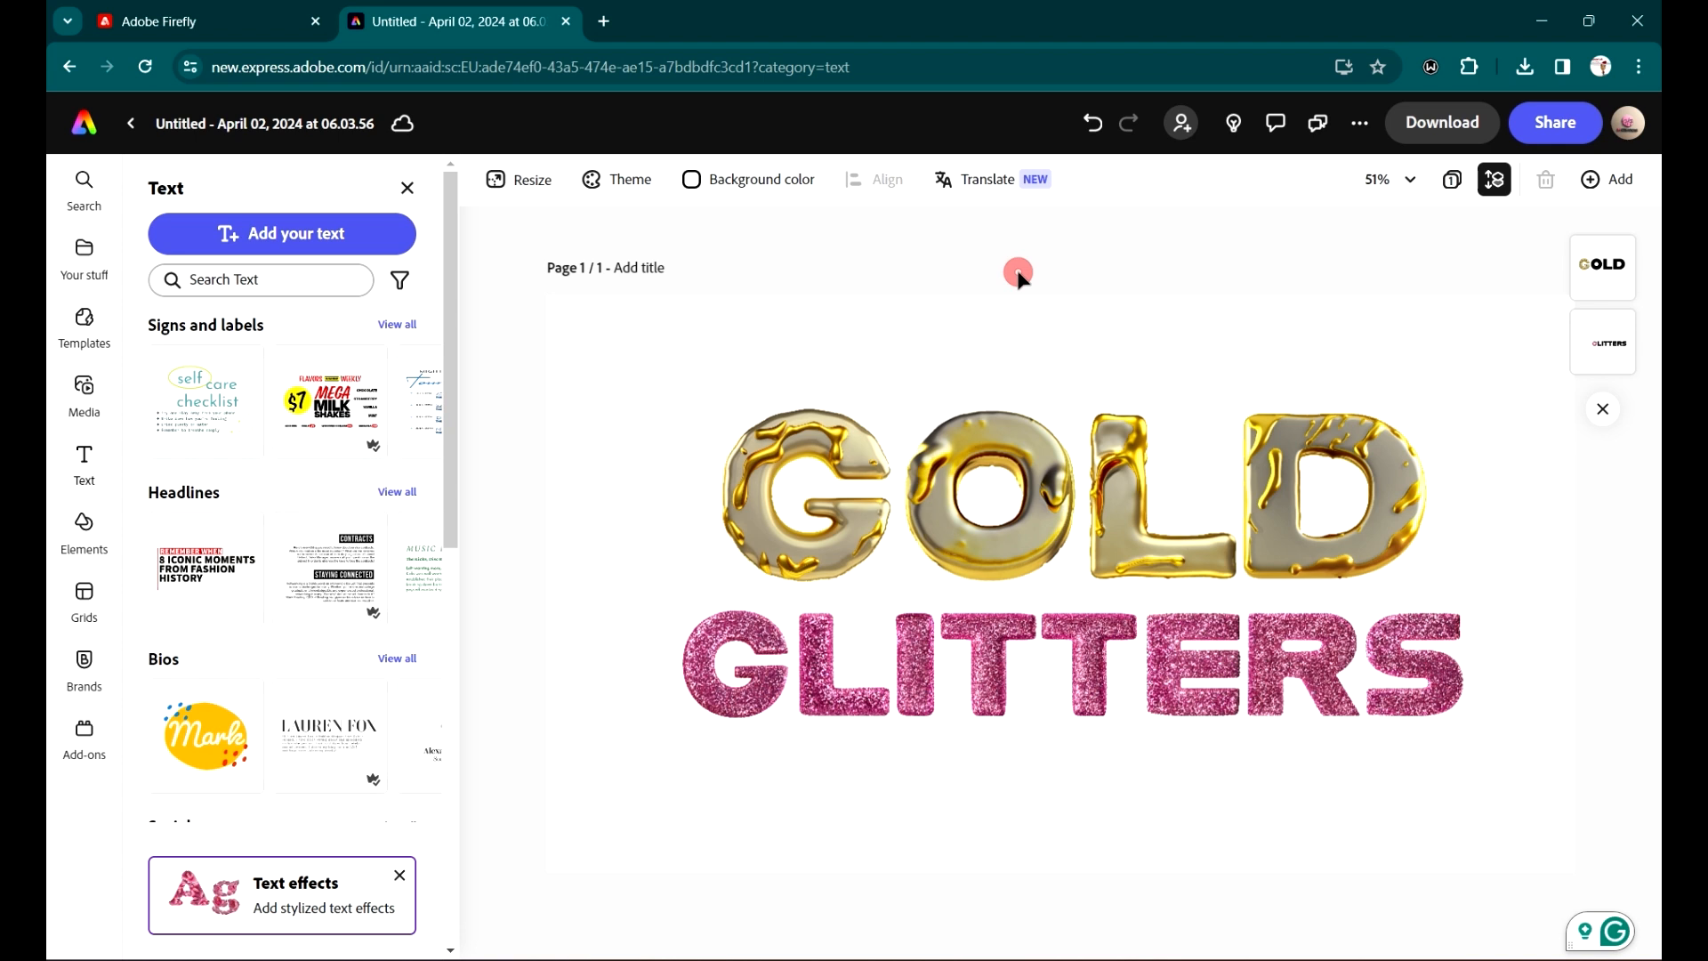
{"action": "left_click", "coordinate": [1085, 346]}
Step: Try pale yellow, pale cyan and black page backgrounds, and return the background color to white
{"action": "left_click", "coordinate": [693, 179]}
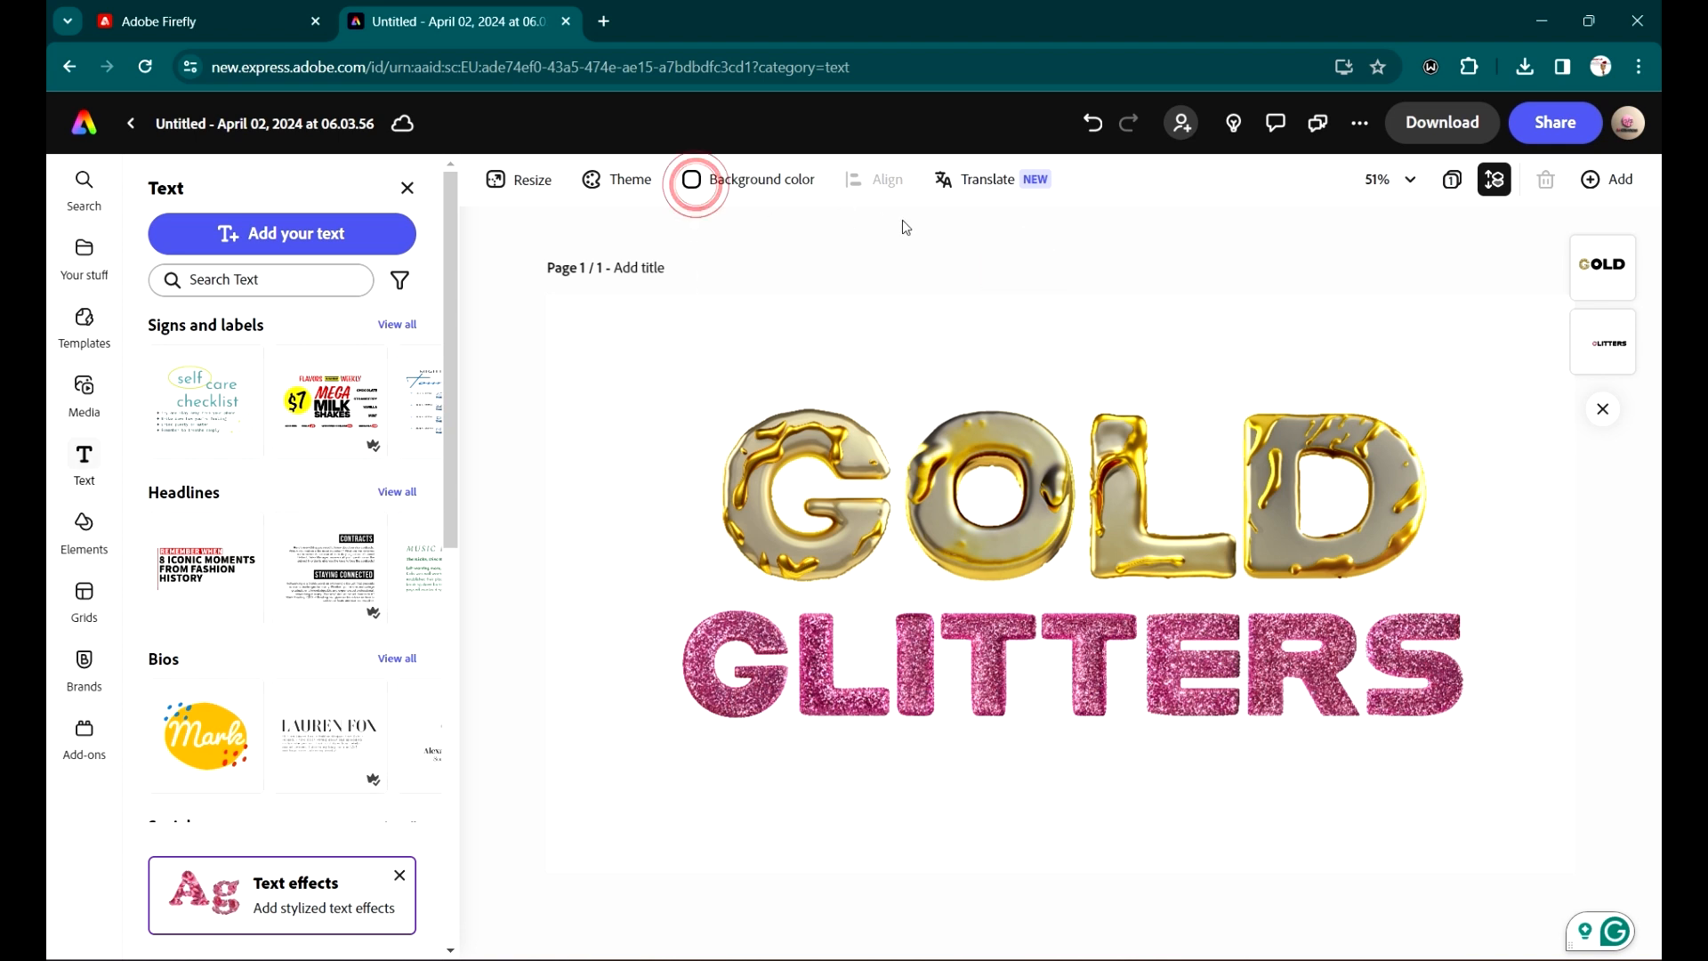
{"action": "left_click", "coordinate": [861, 434]}
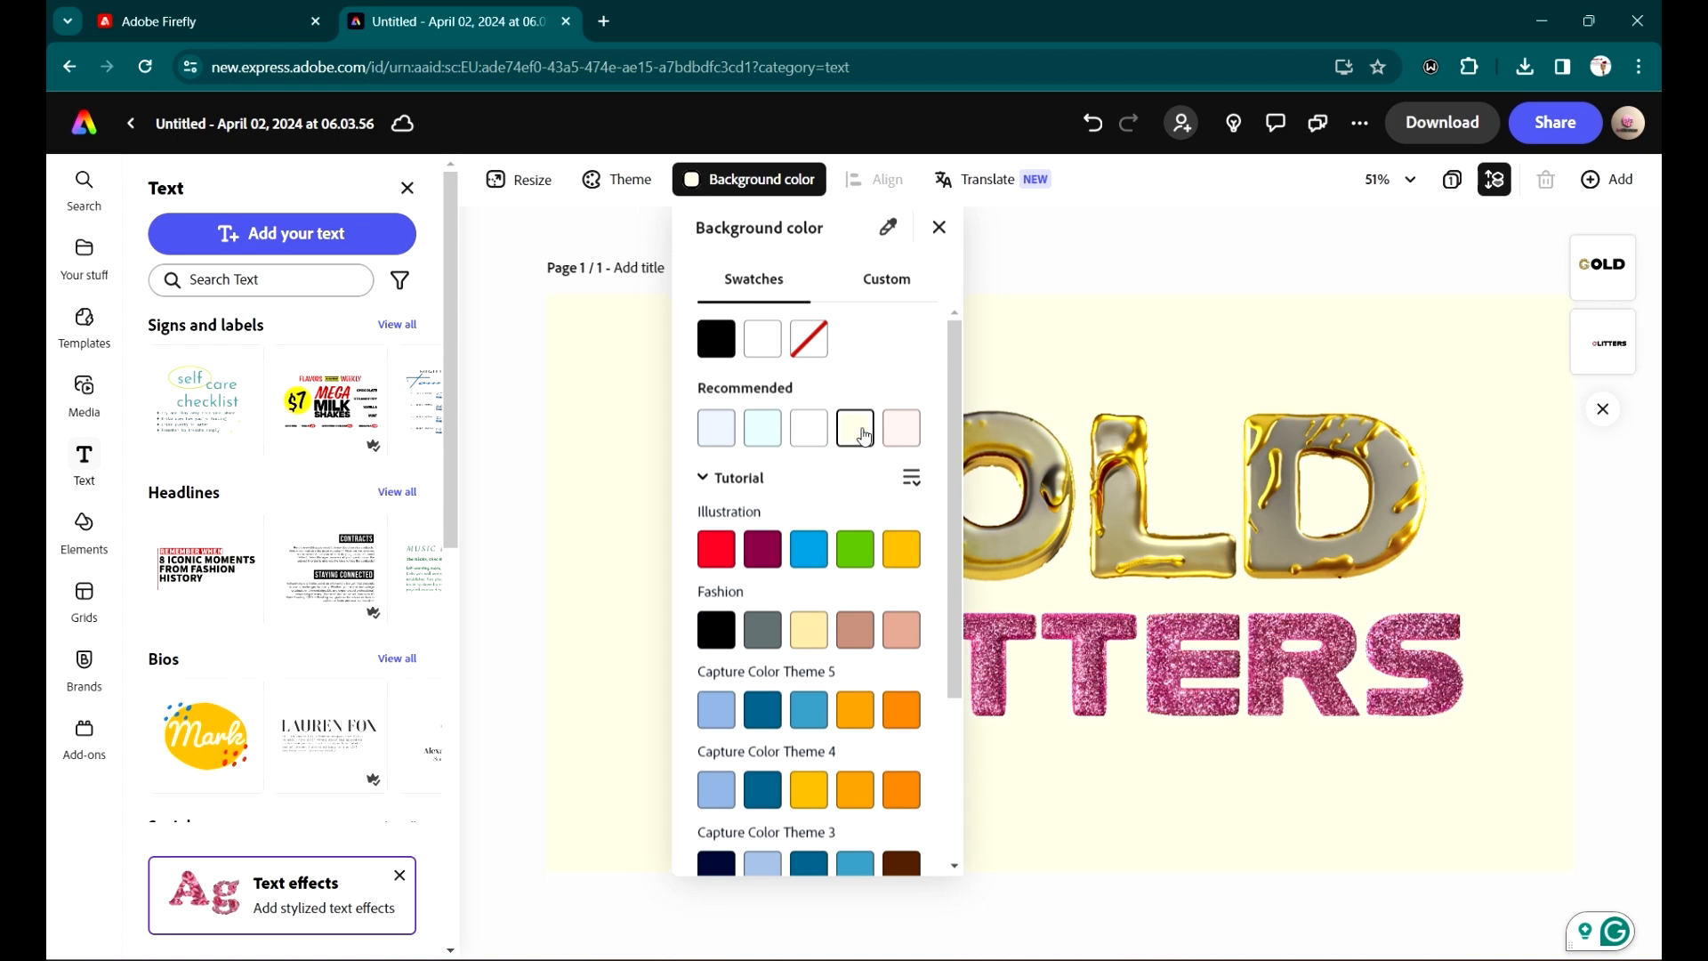
{"action": "left_click", "coordinate": [763, 436]}
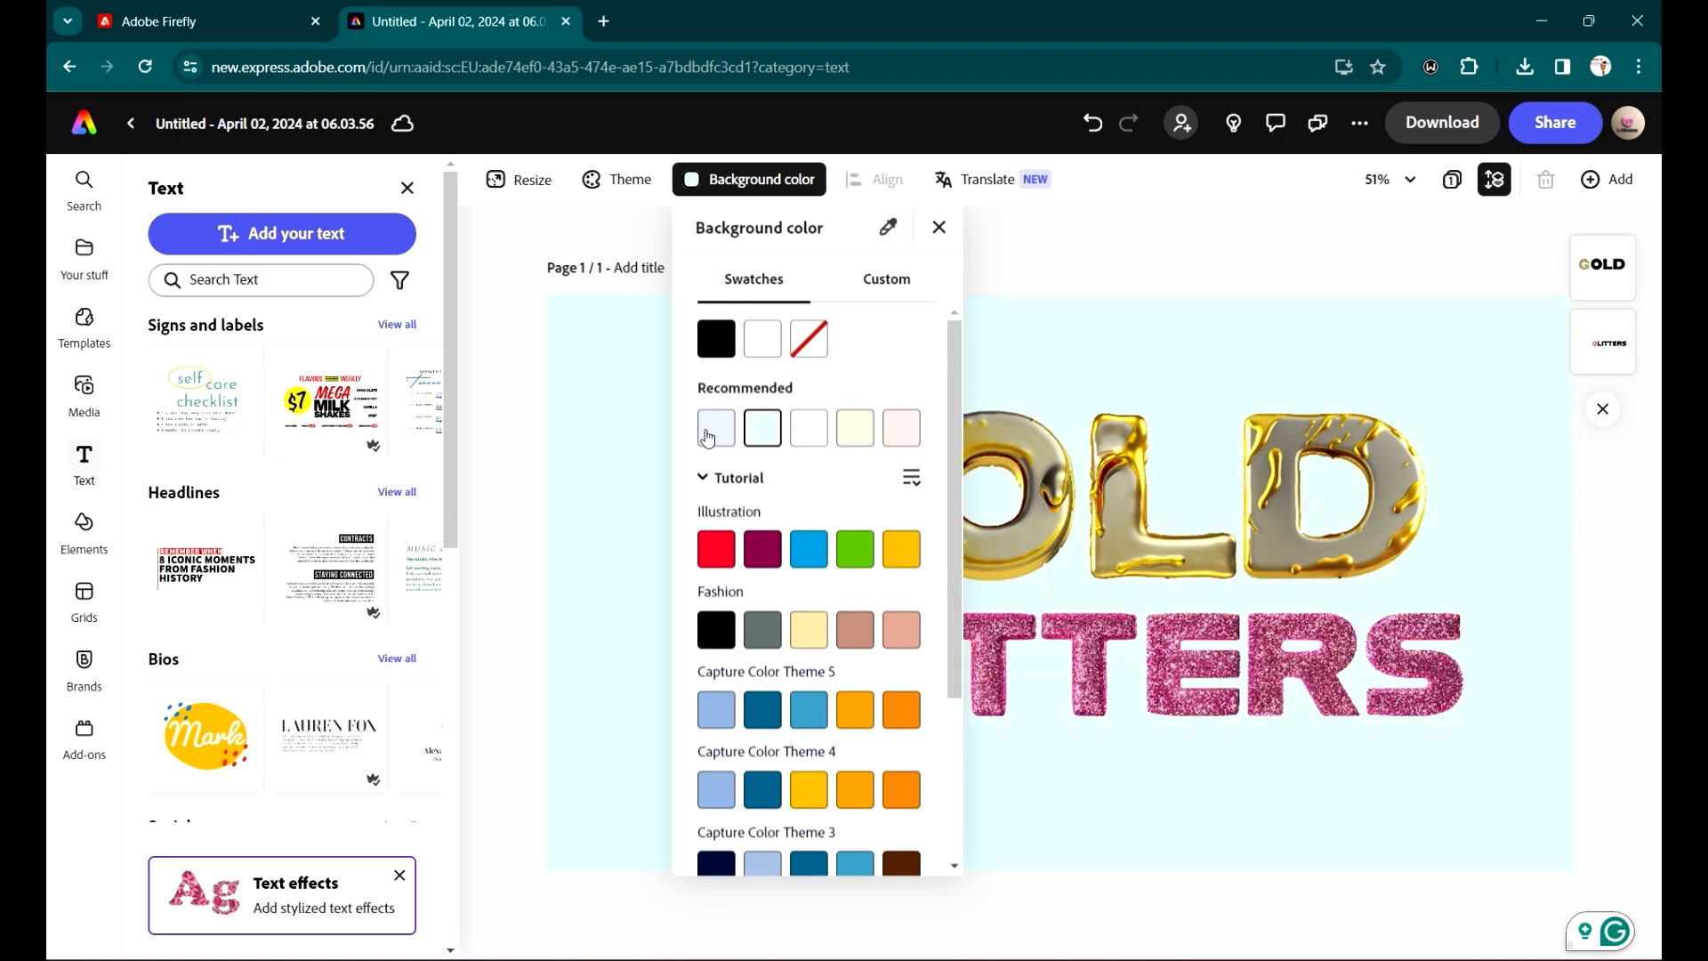
{"action": "left_click", "coordinate": [707, 353]}
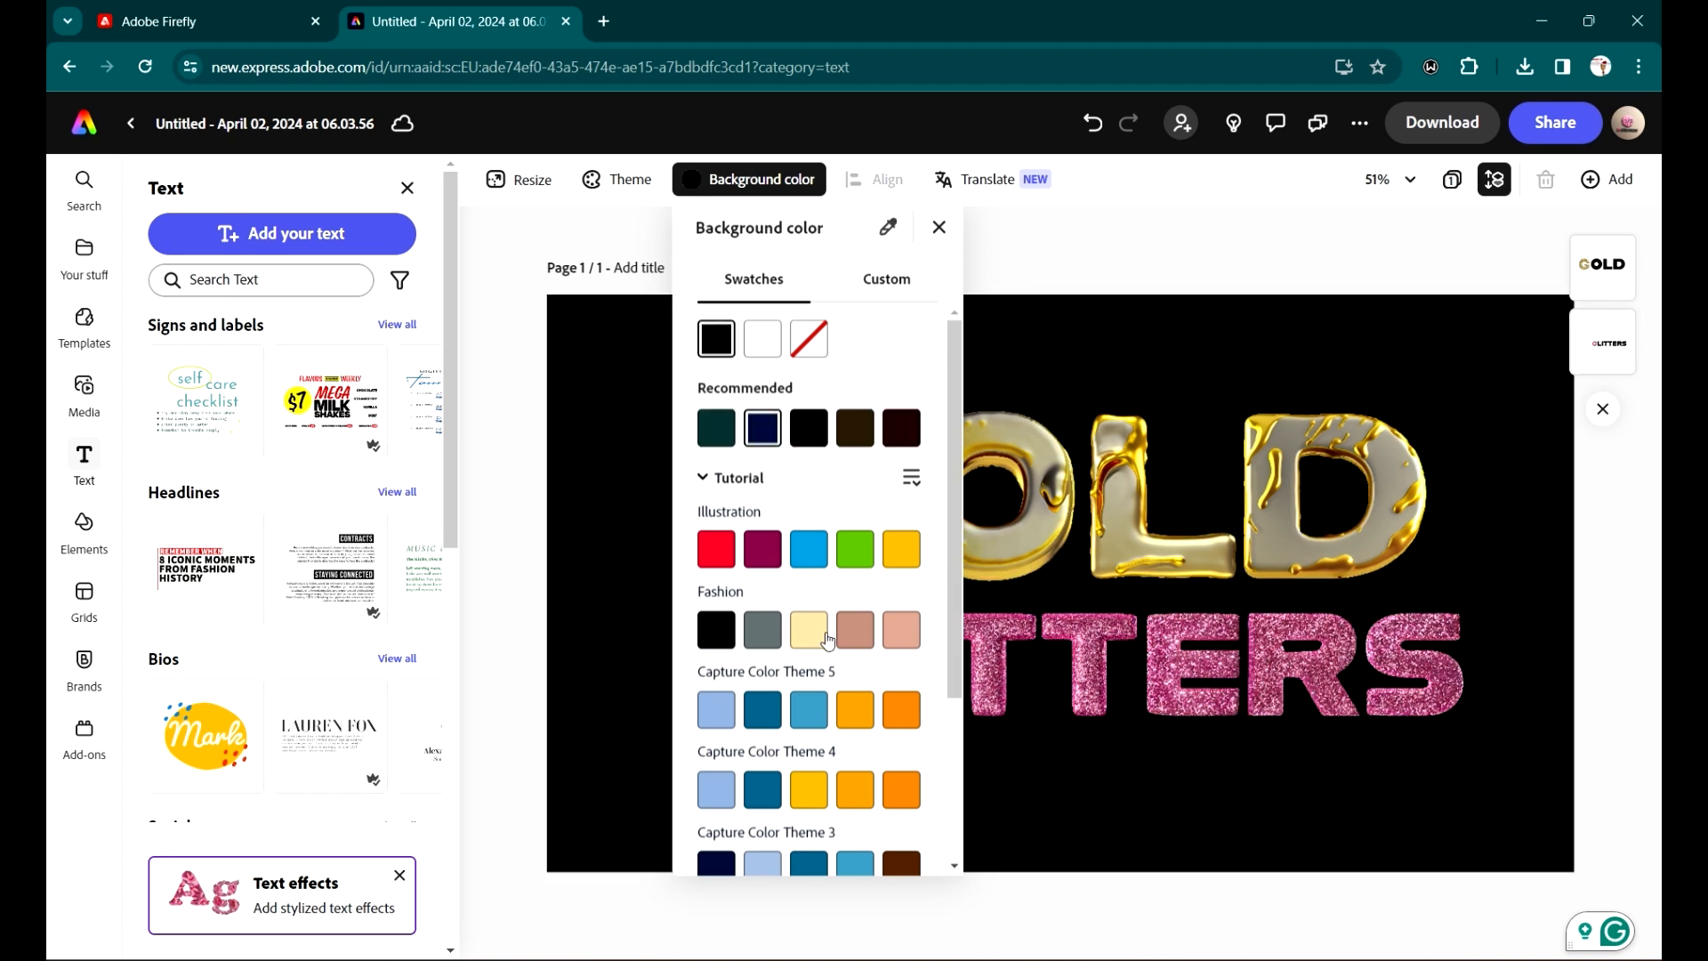
{"action": "left_click", "coordinate": [757, 337]}
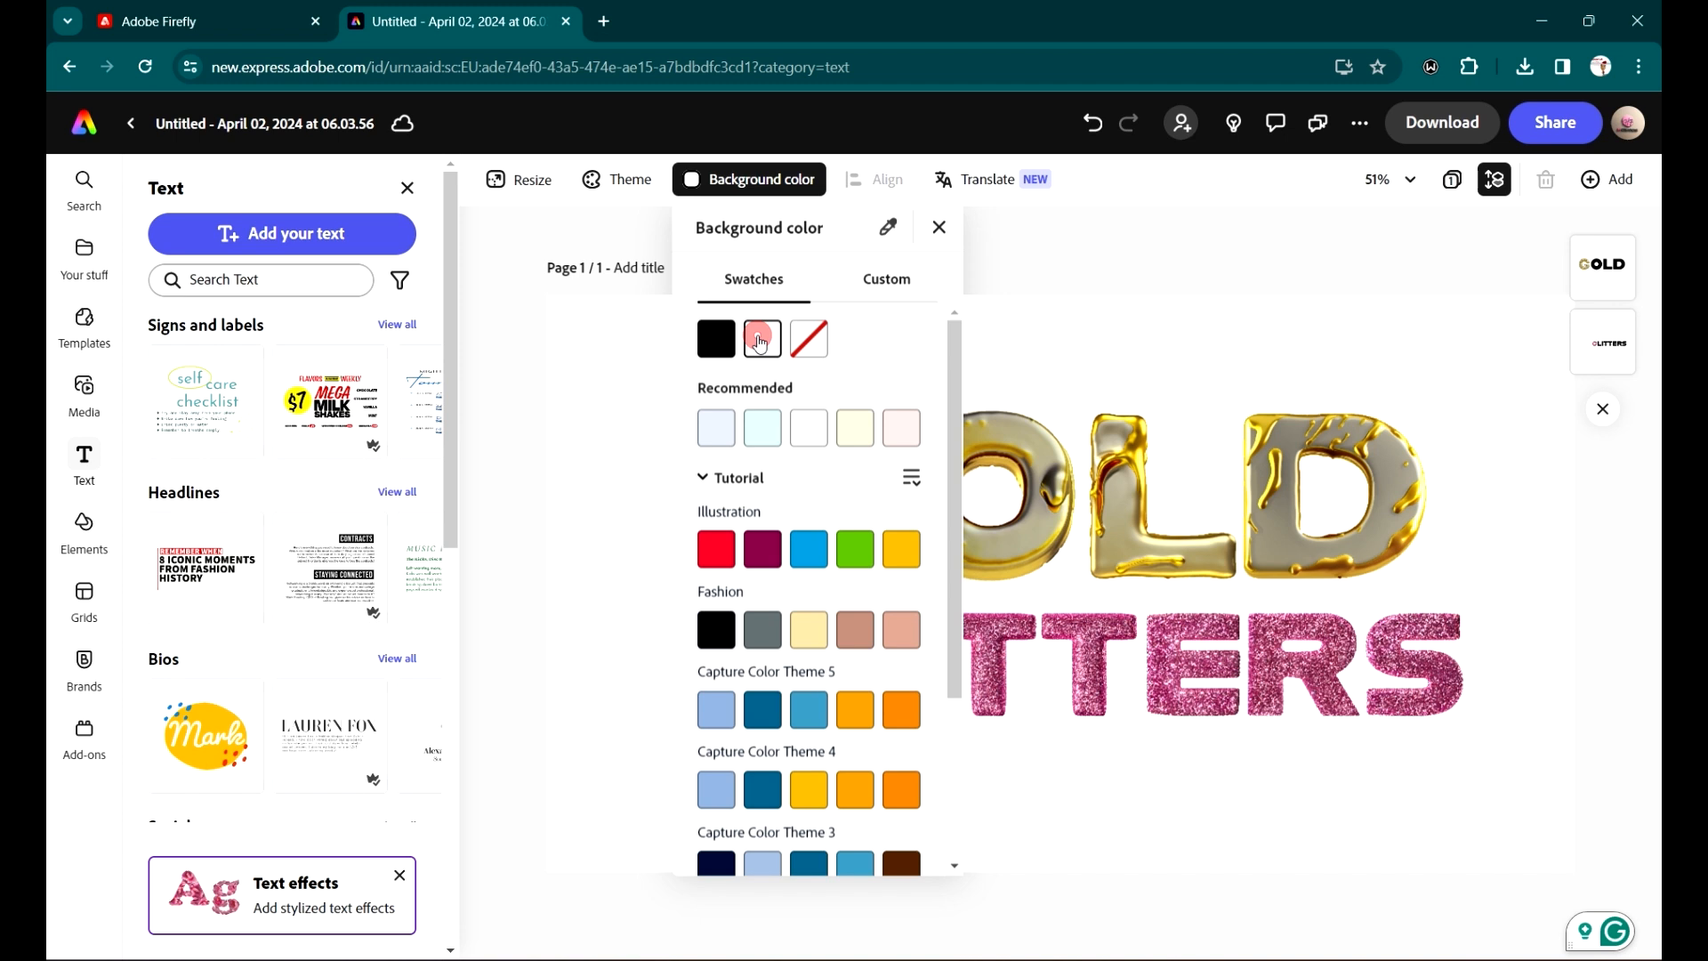
{"action": "left_click", "coordinate": [1227, 253]}
Step: Download the design in the PNG (Best for images) format and open the downloaded image to check it
{"action": "left_click", "coordinate": [1451, 130]}
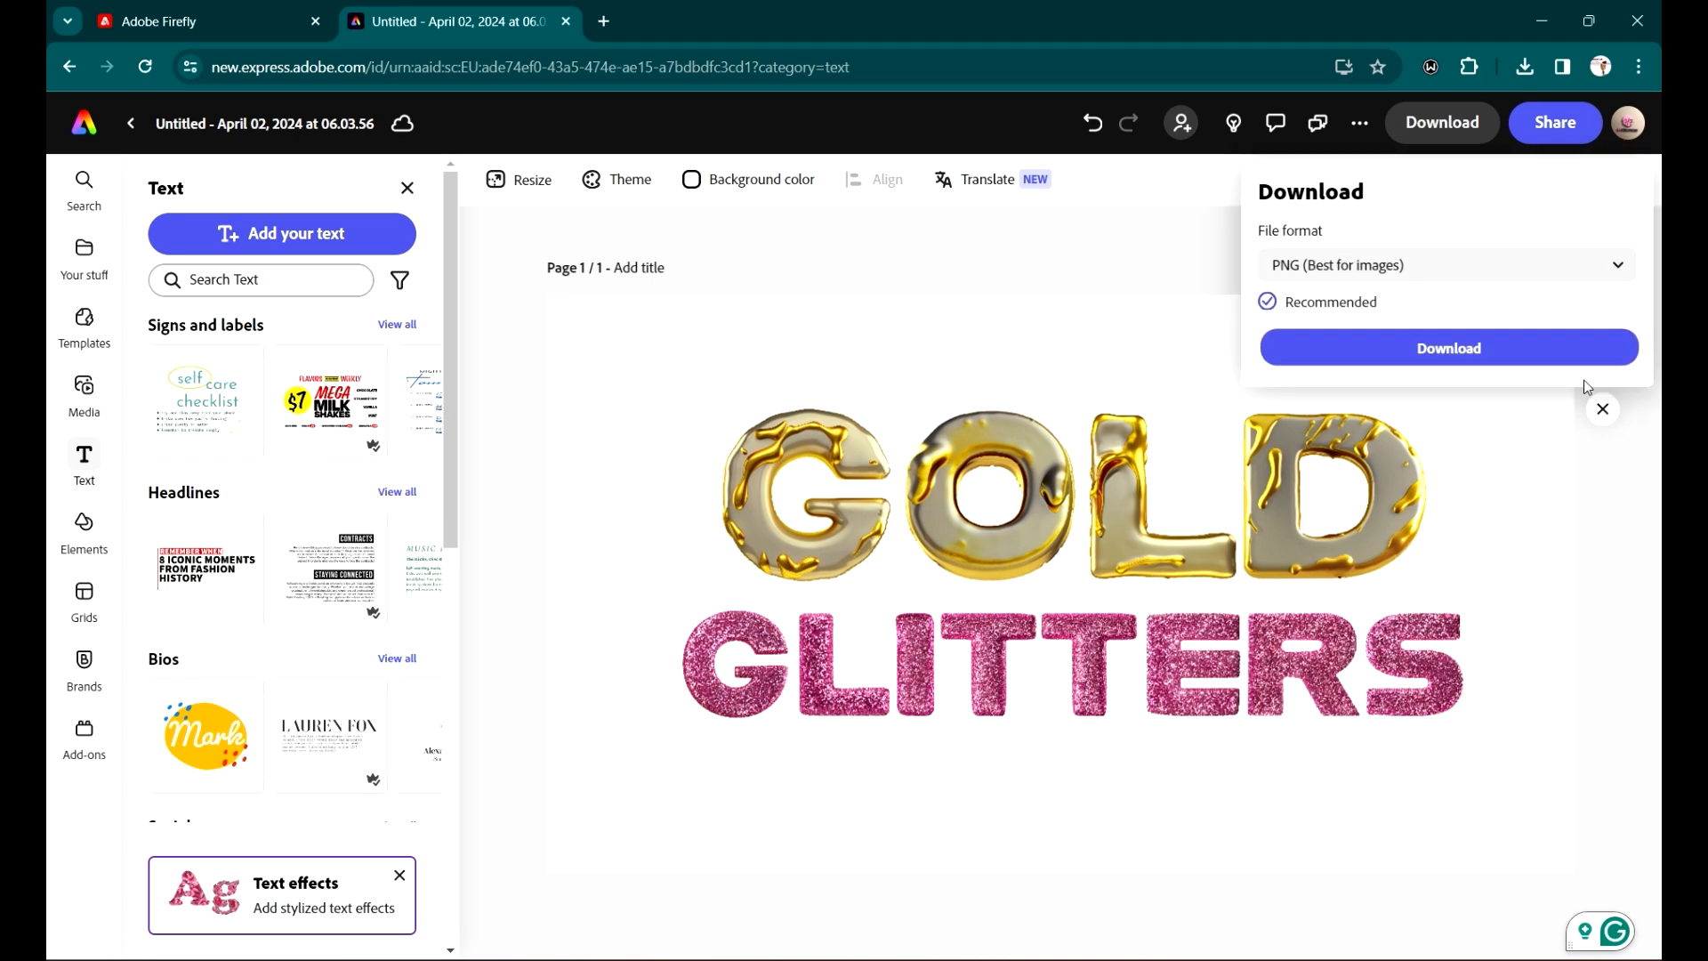
{"action": "left_click", "coordinate": [1434, 263]}
{"action": "left_click", "coordinate": [1435, 260]}
{"action": "left_click", "coordinate": [1483, 349]}
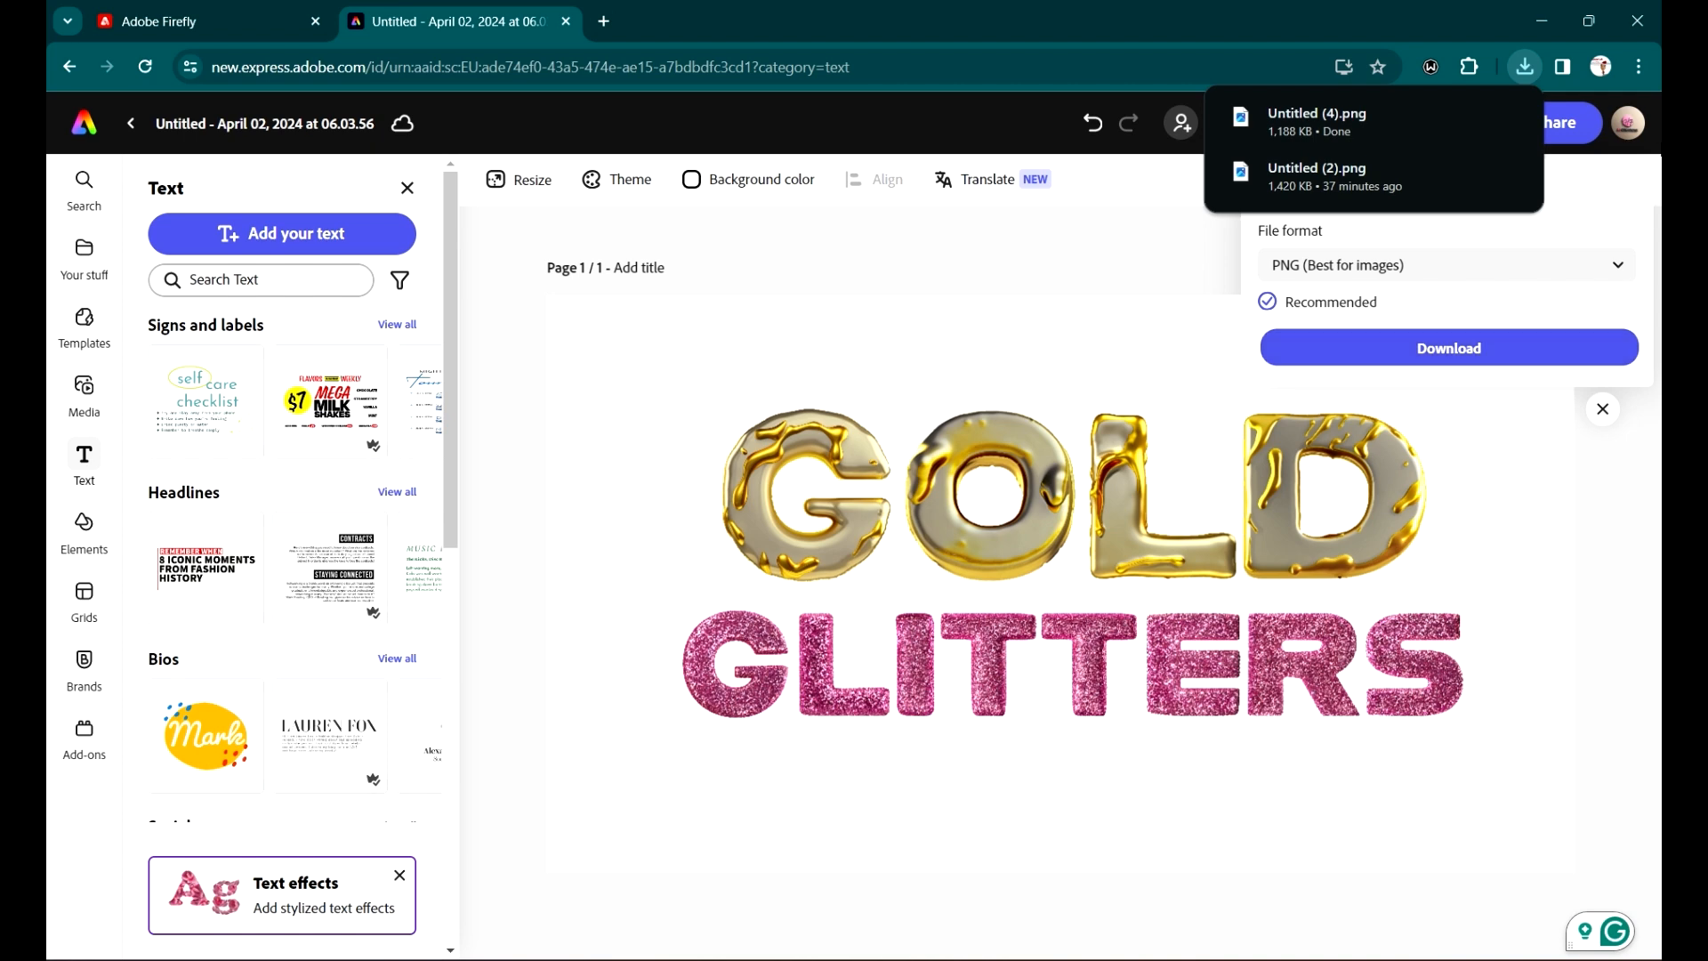
{"action": "left_click", "coordinate": [1364, 130]}
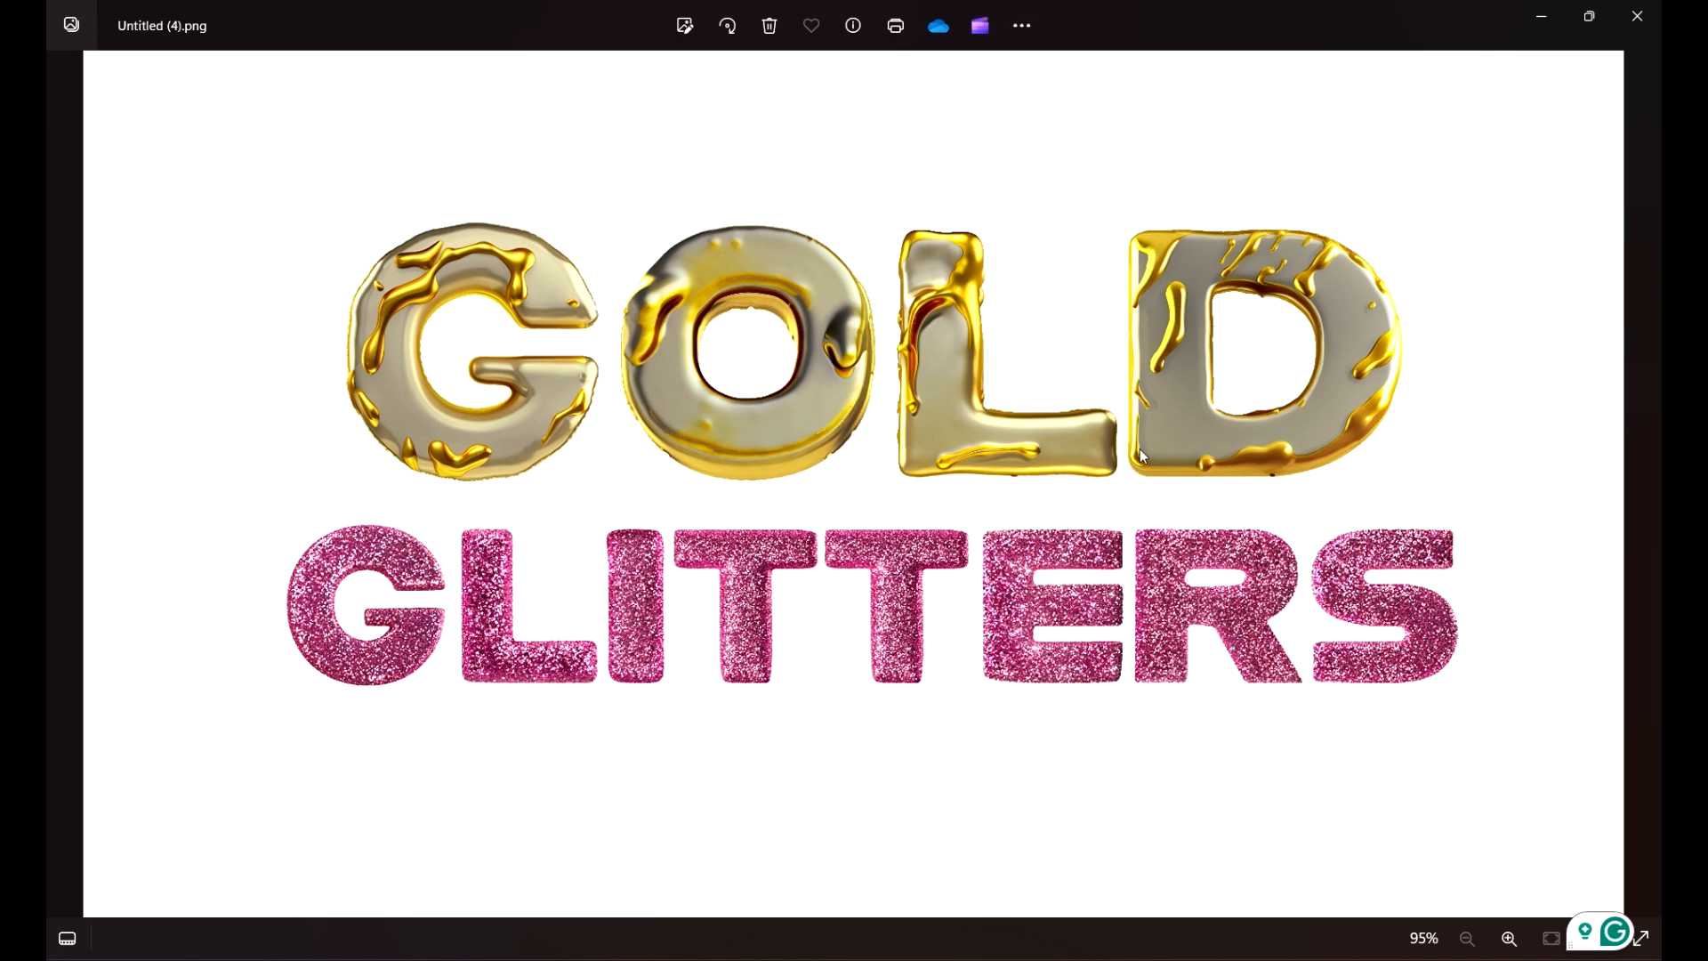
{"action": "left_click", "coordinate": [1526, 18]}
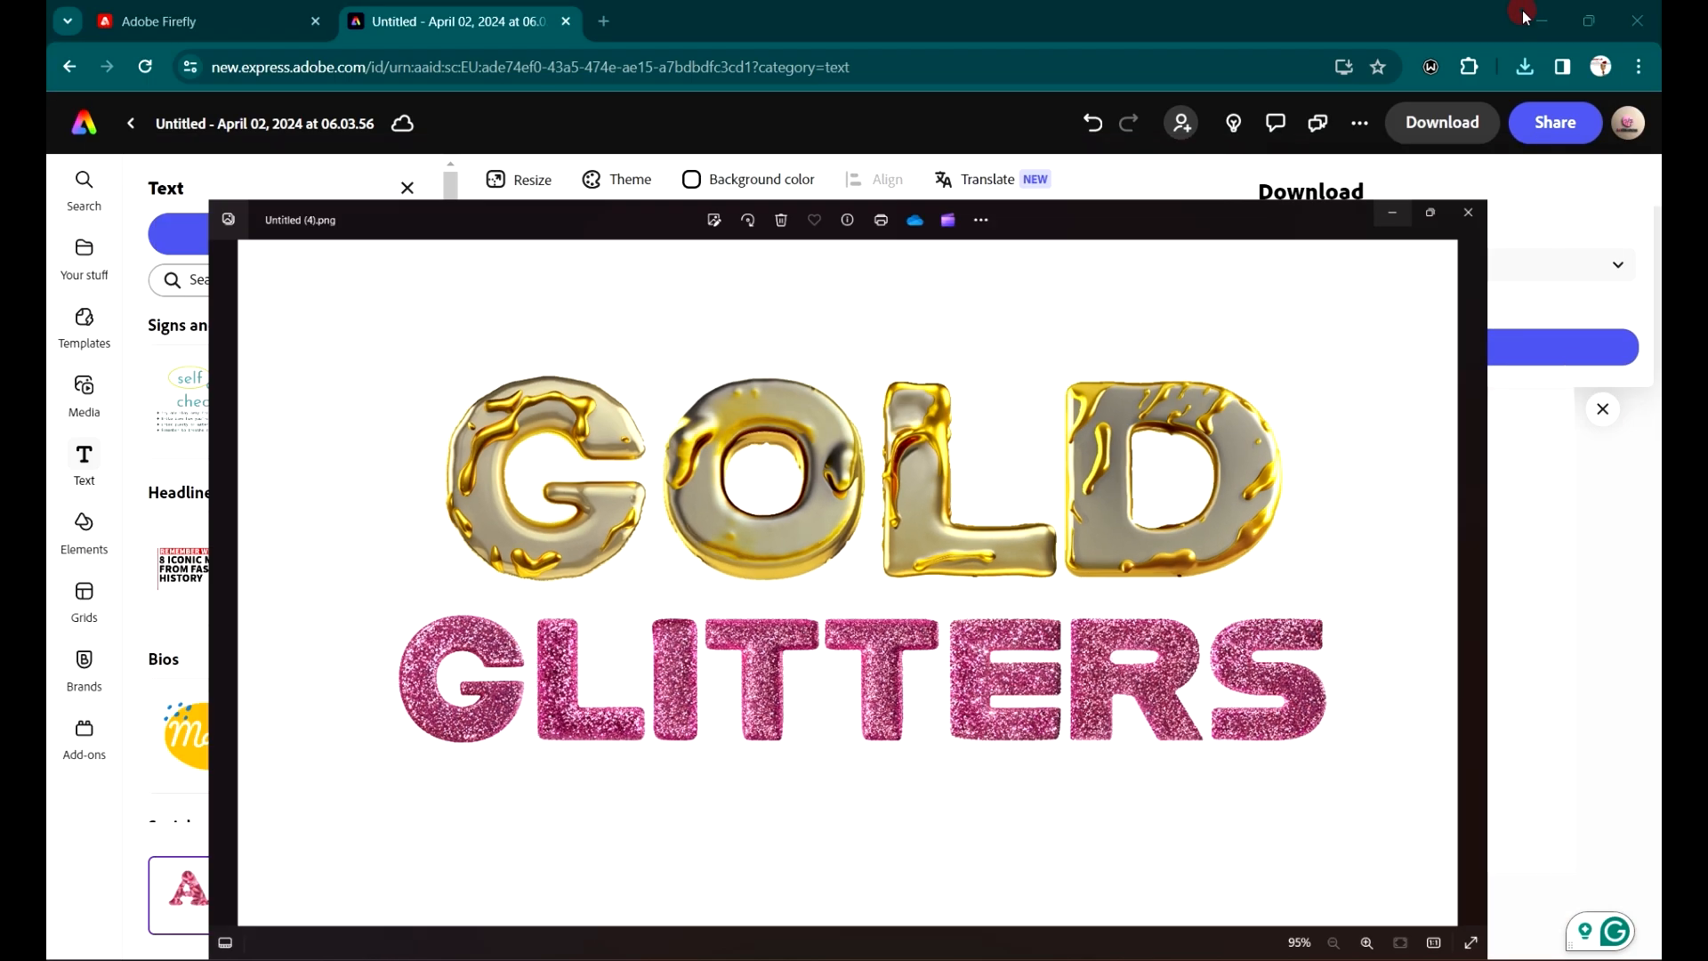